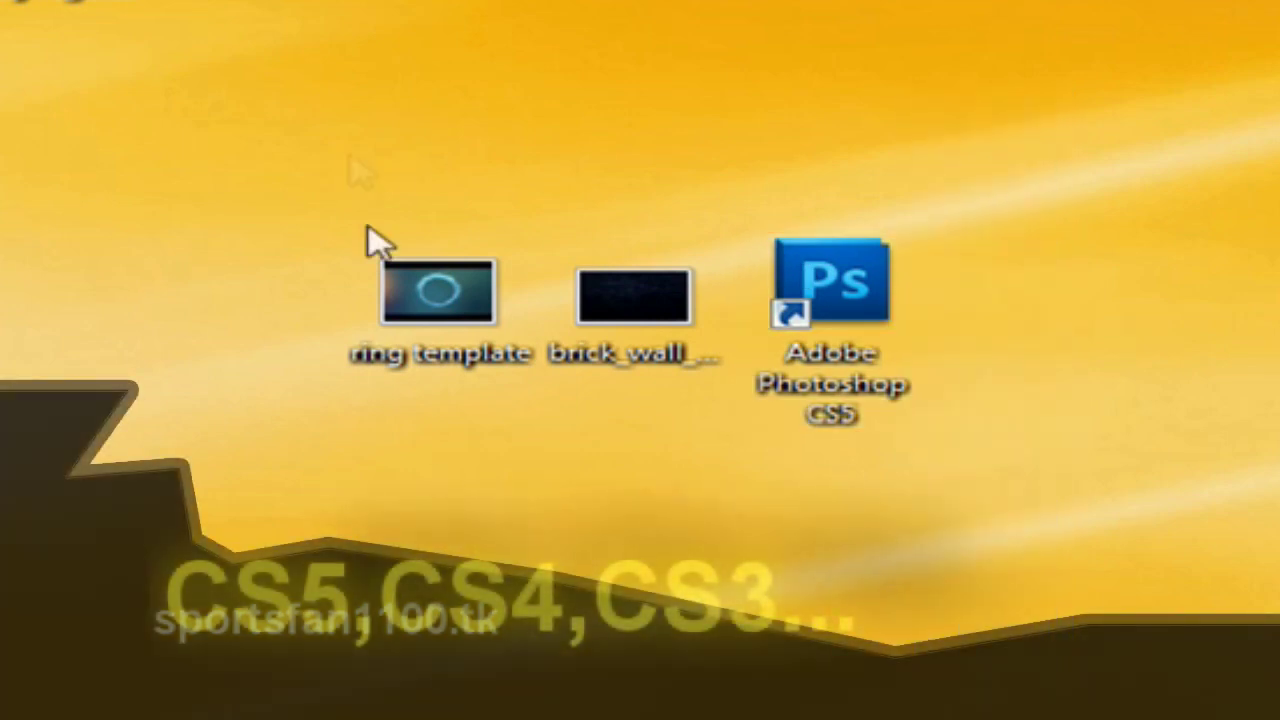
Step: Select the ring template and brick wall images on the desktop, then clear the selection
click(378, 240)
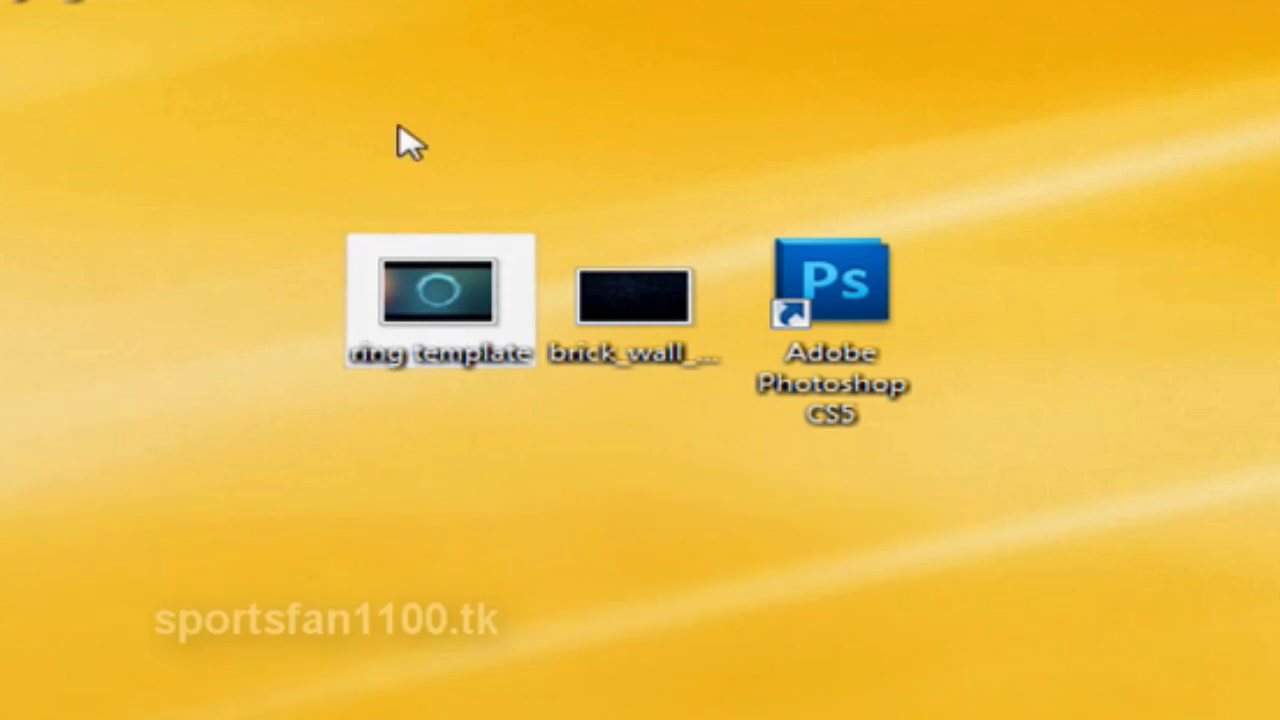
drag(552, 162, 700, 714)
click(1110, 693)
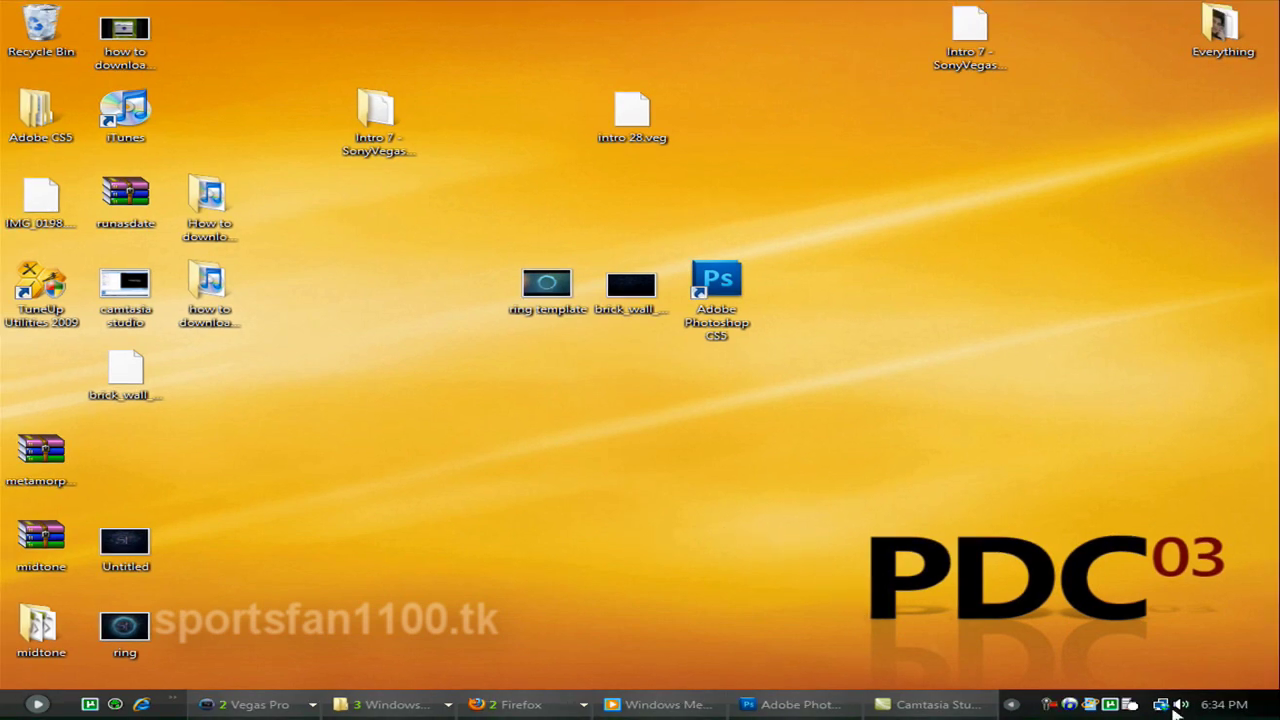
Step: Launch Photoshop and create a blank Untitled-1 document, declining the survey
click(1054, 706)
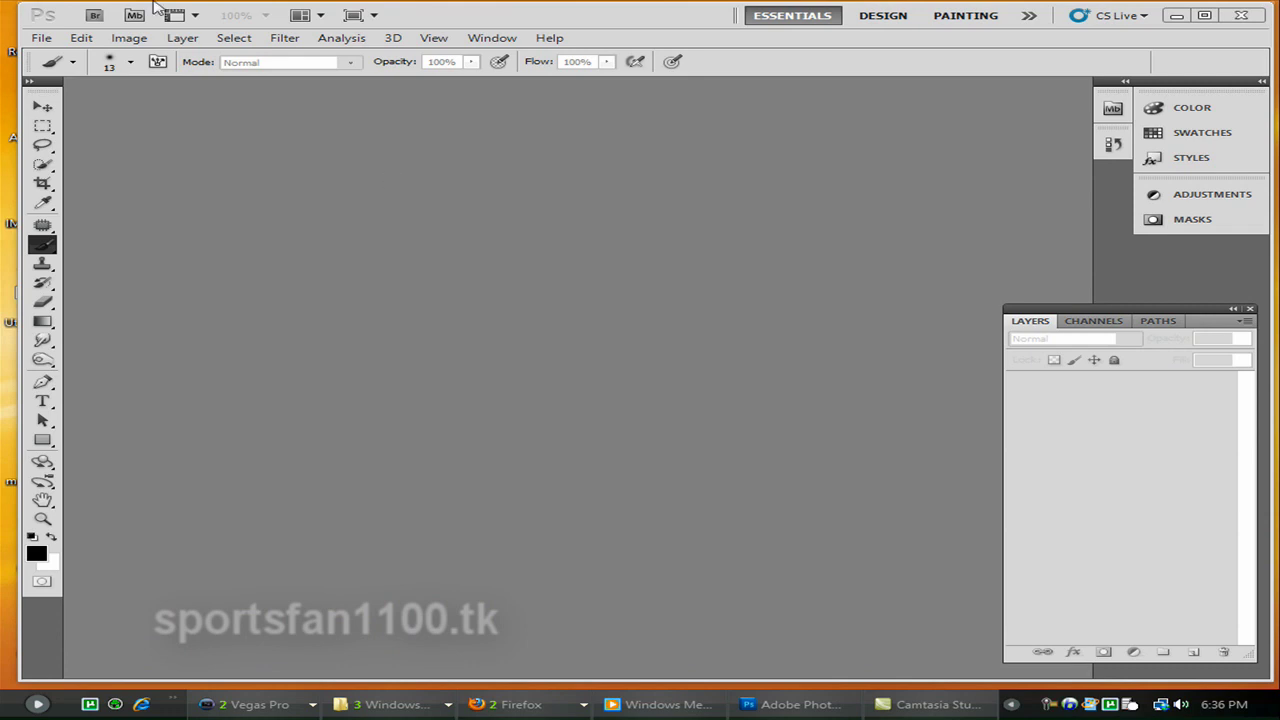
click(41, 38)
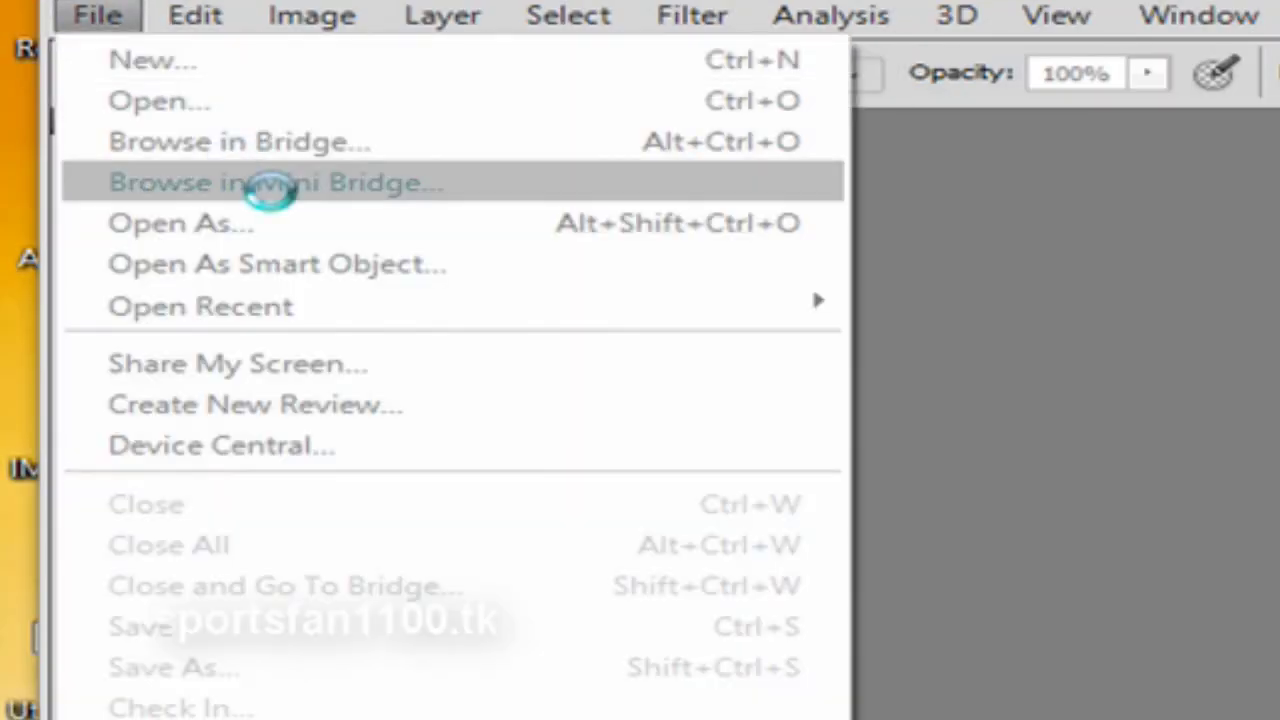
click(152, 60)
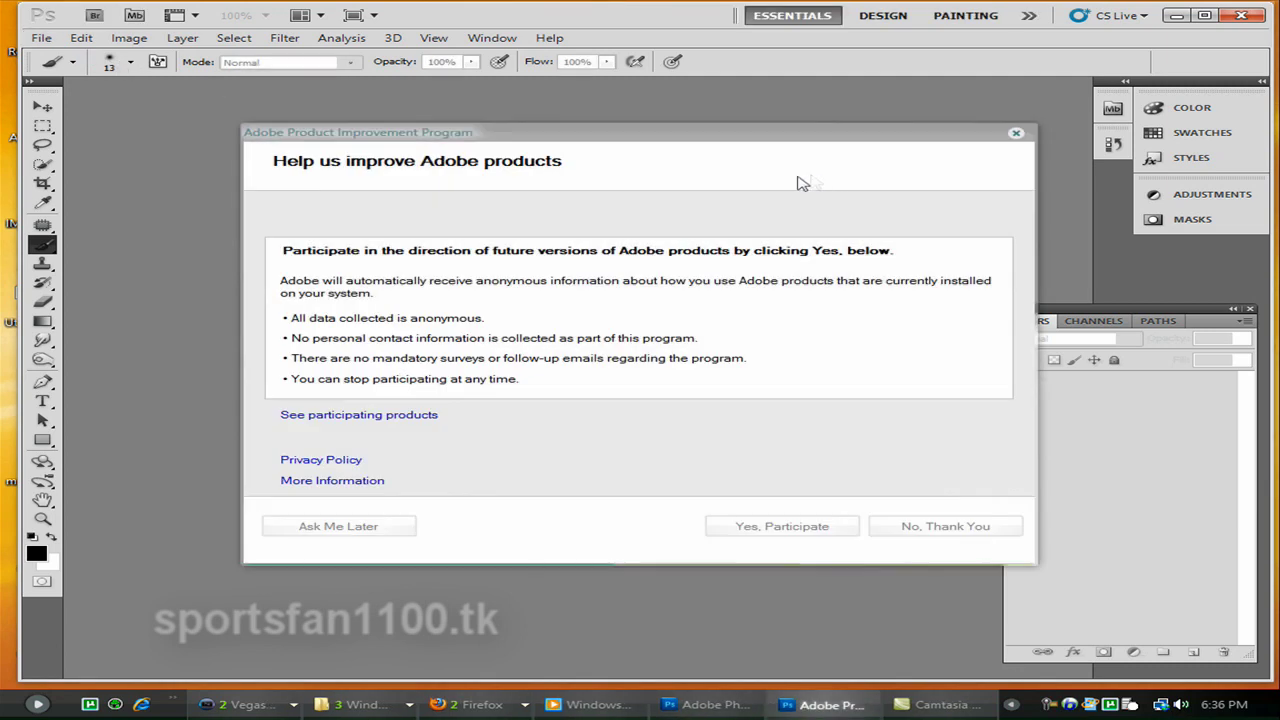
click(903, 526)
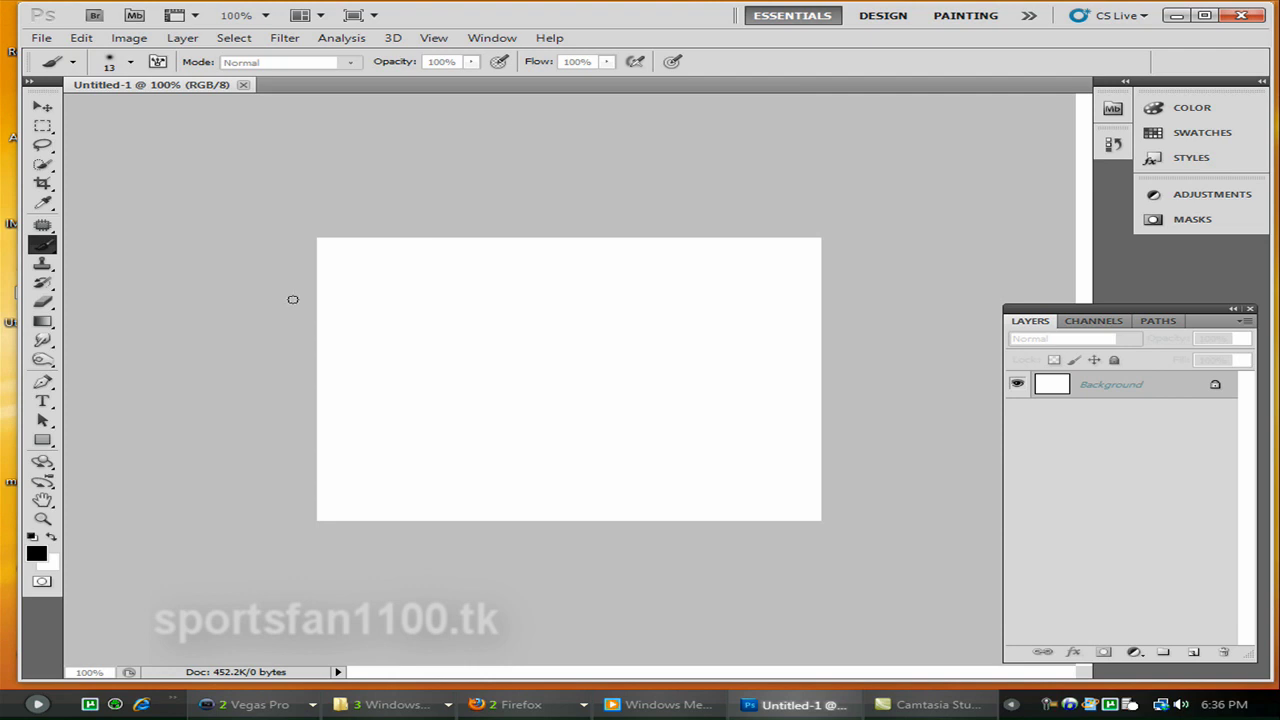
Step: Open brick_wall_night_texture.jpg as a second document
click(40, 40)
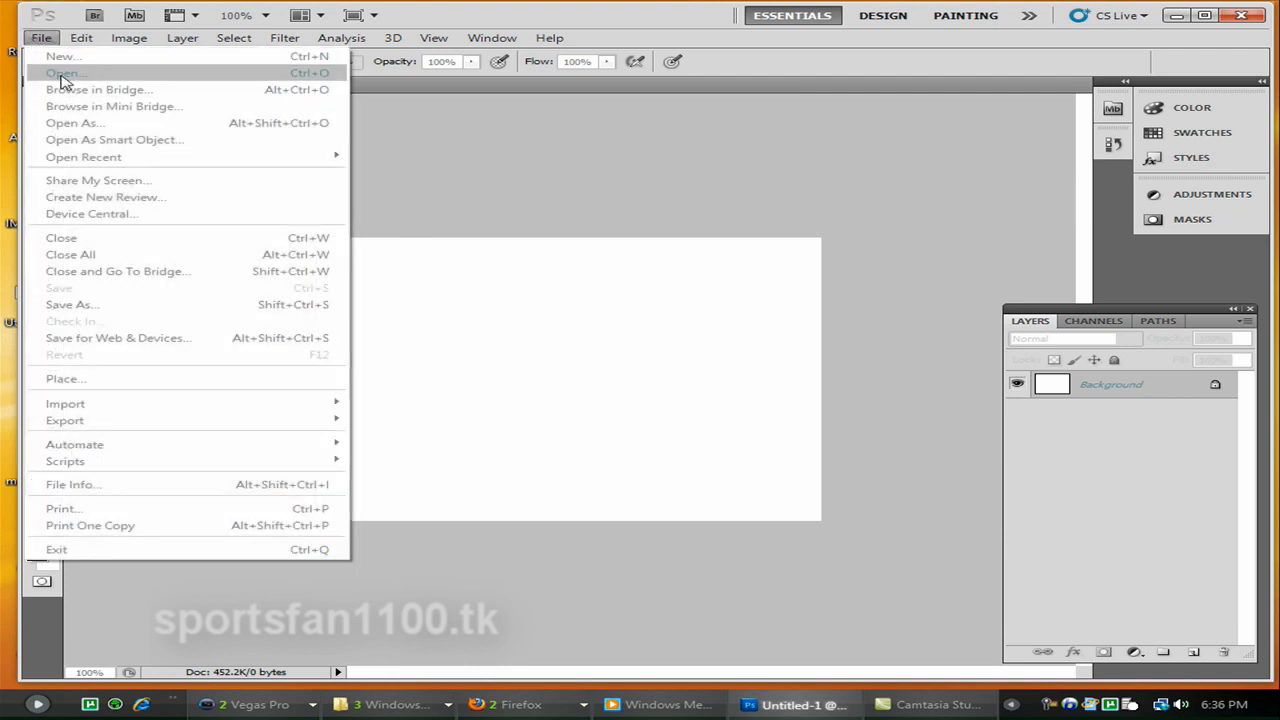
click(62, 73)
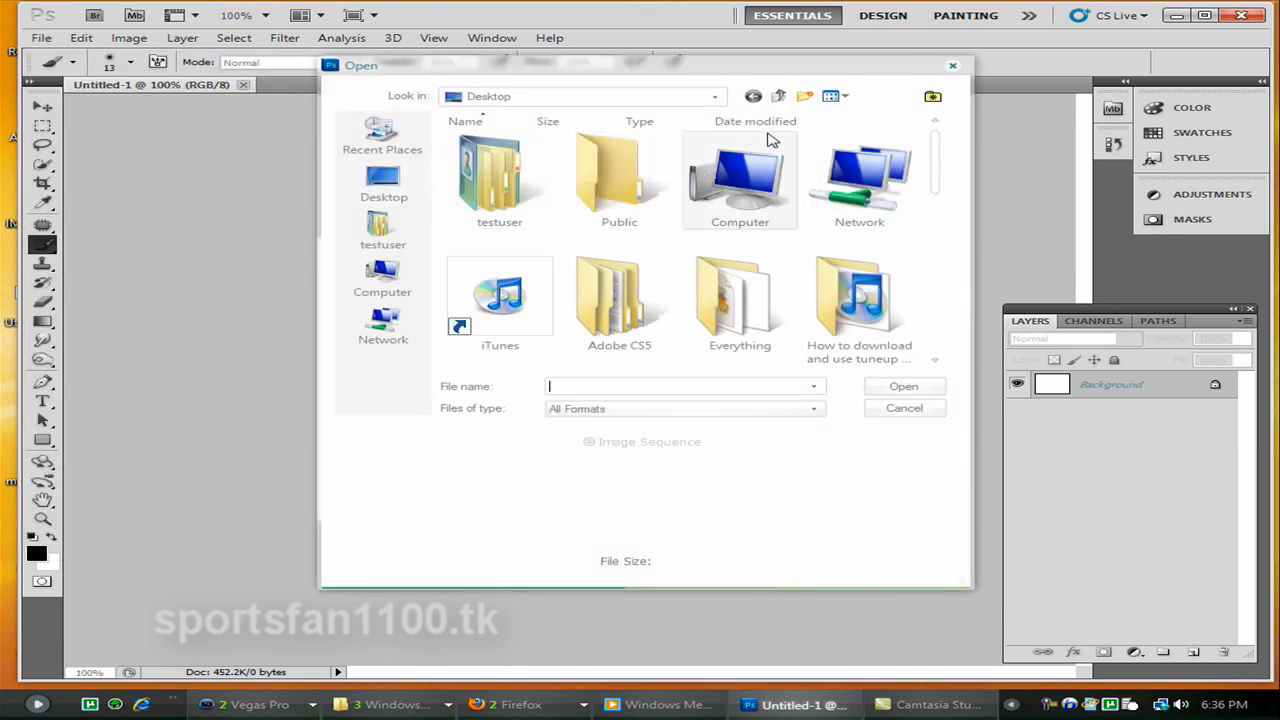
drag(948, 143, 943, 252)
double_click(527, 207)
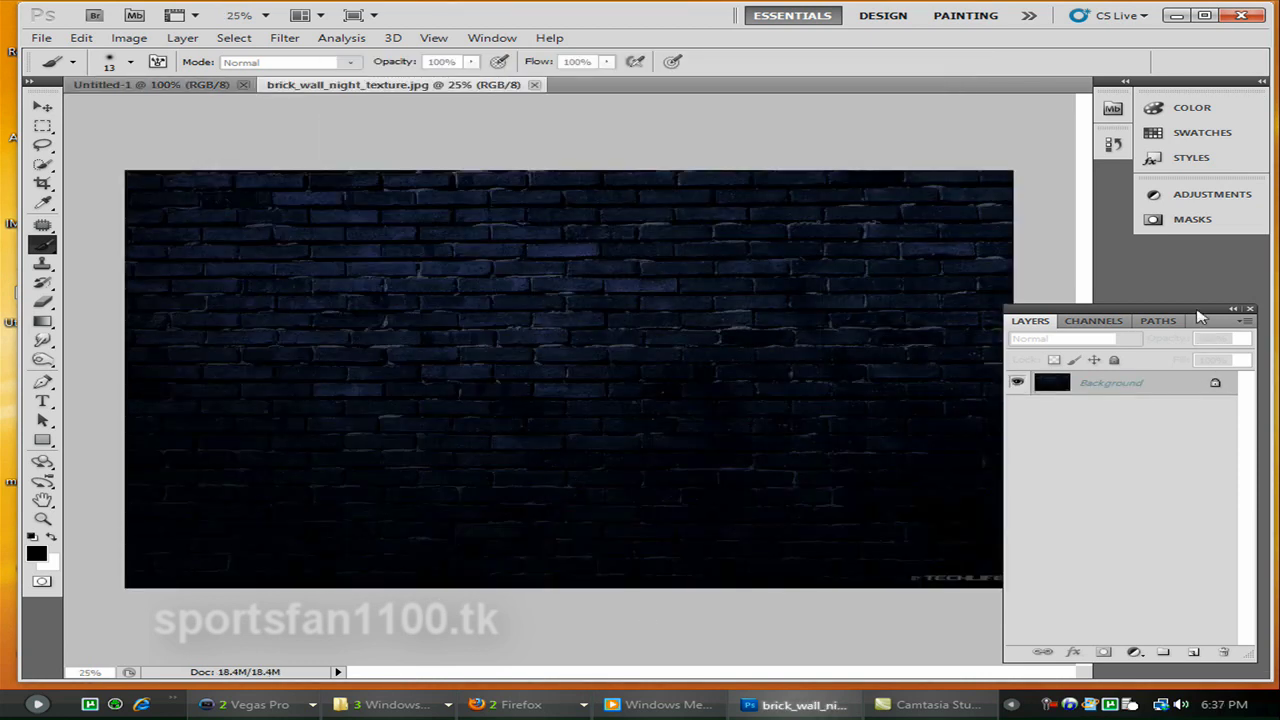
Step: Type 'SF' in 400 pt Myriad Pro on the brick wall and drag it near the centre
mouse_move(1200, 317)
mouse_down()
mouse_move(1275, 305)
mouse_move(1245, 305)
mouse_up()
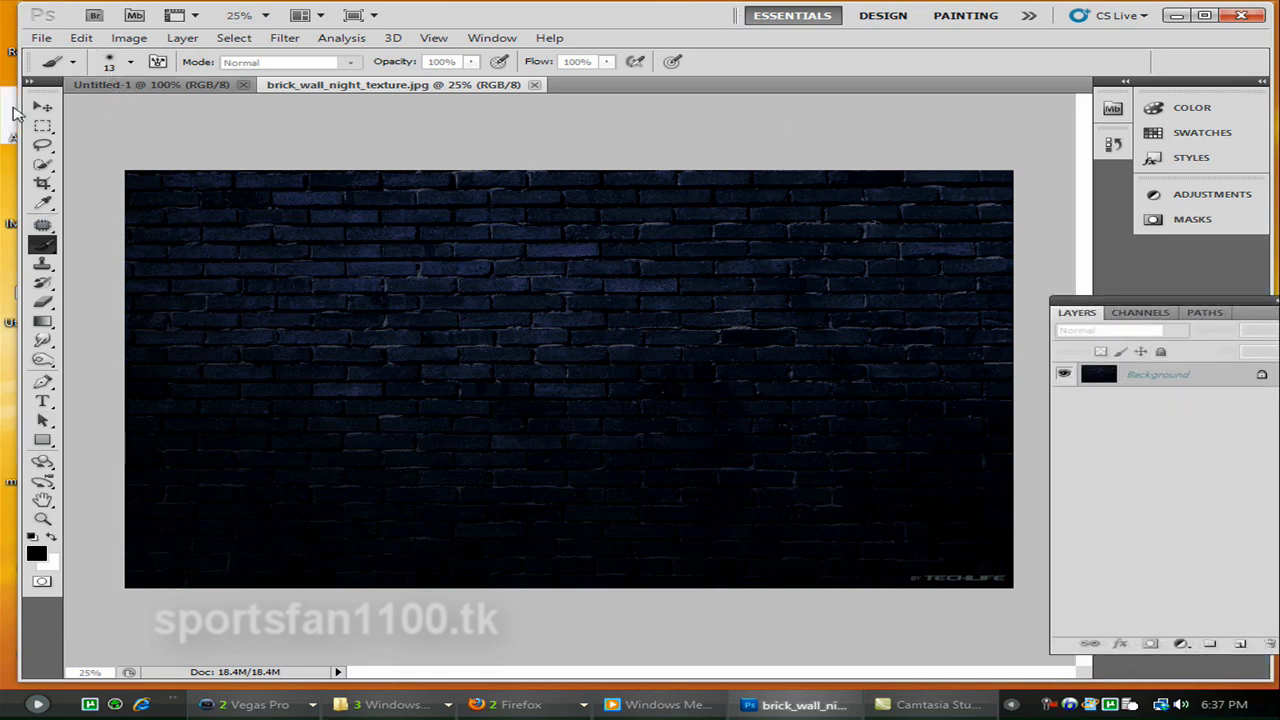
click(42, 402)
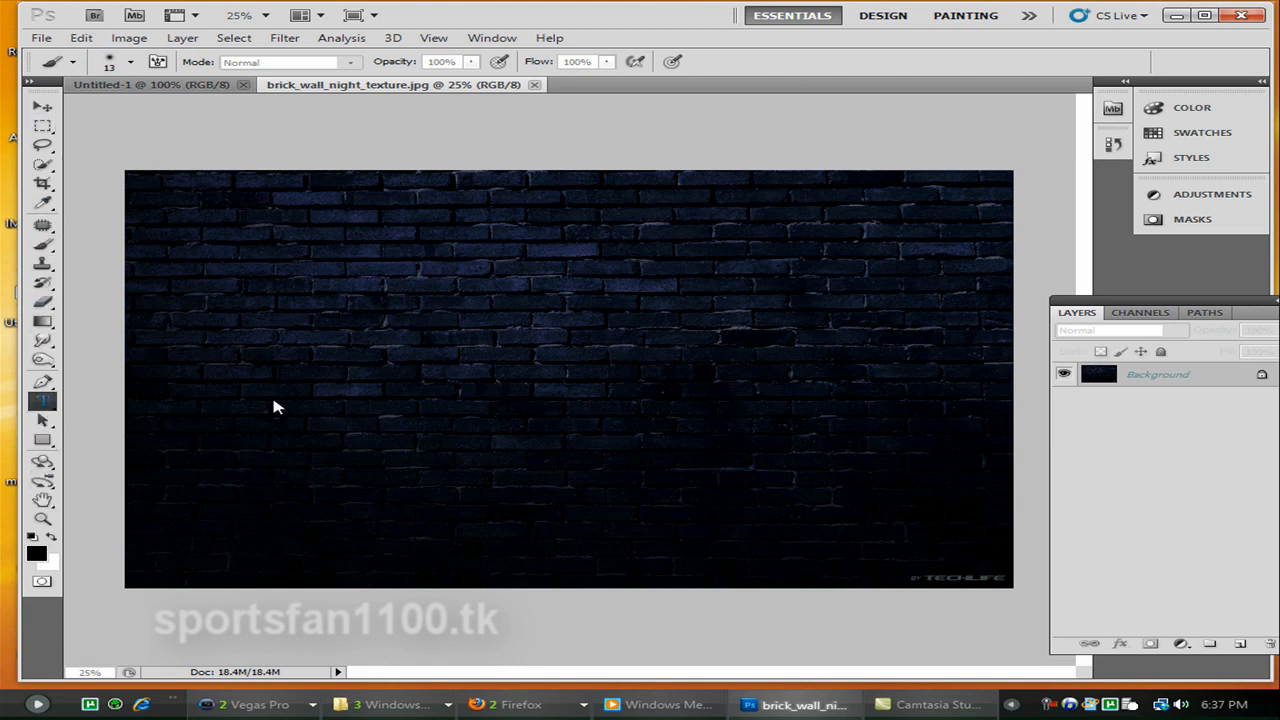
click(374, 320)
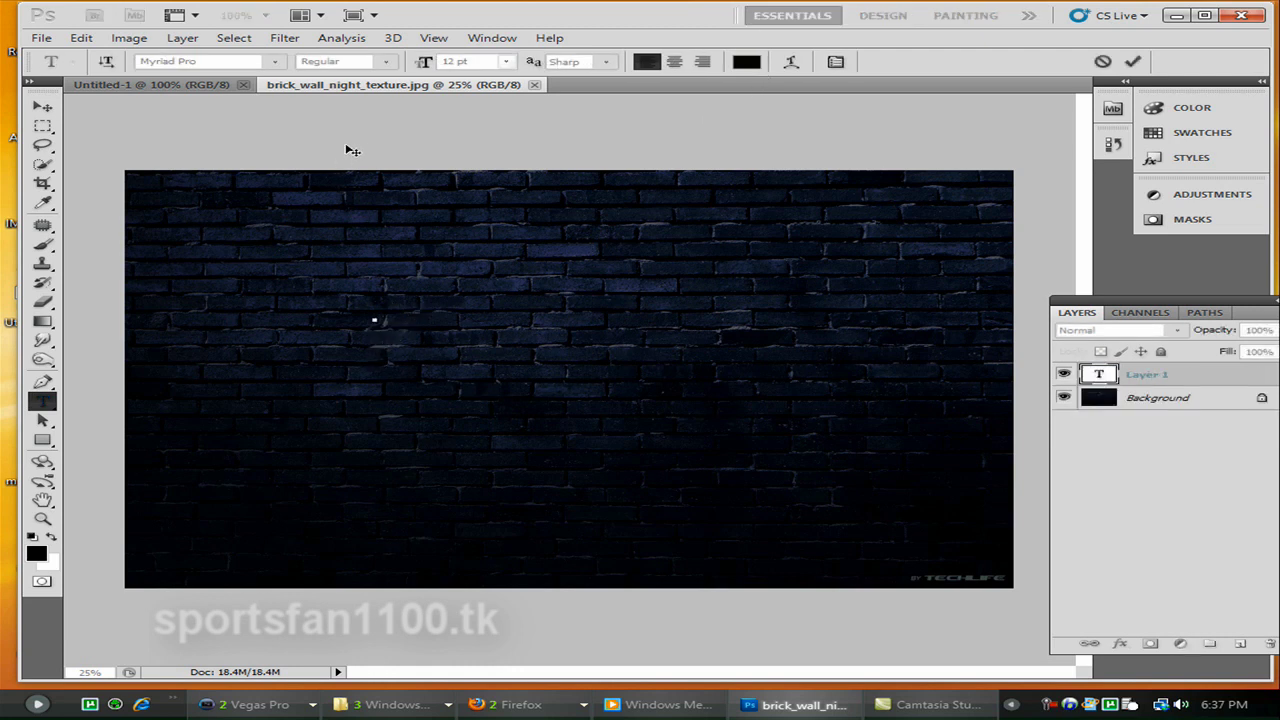
click(453, 61)
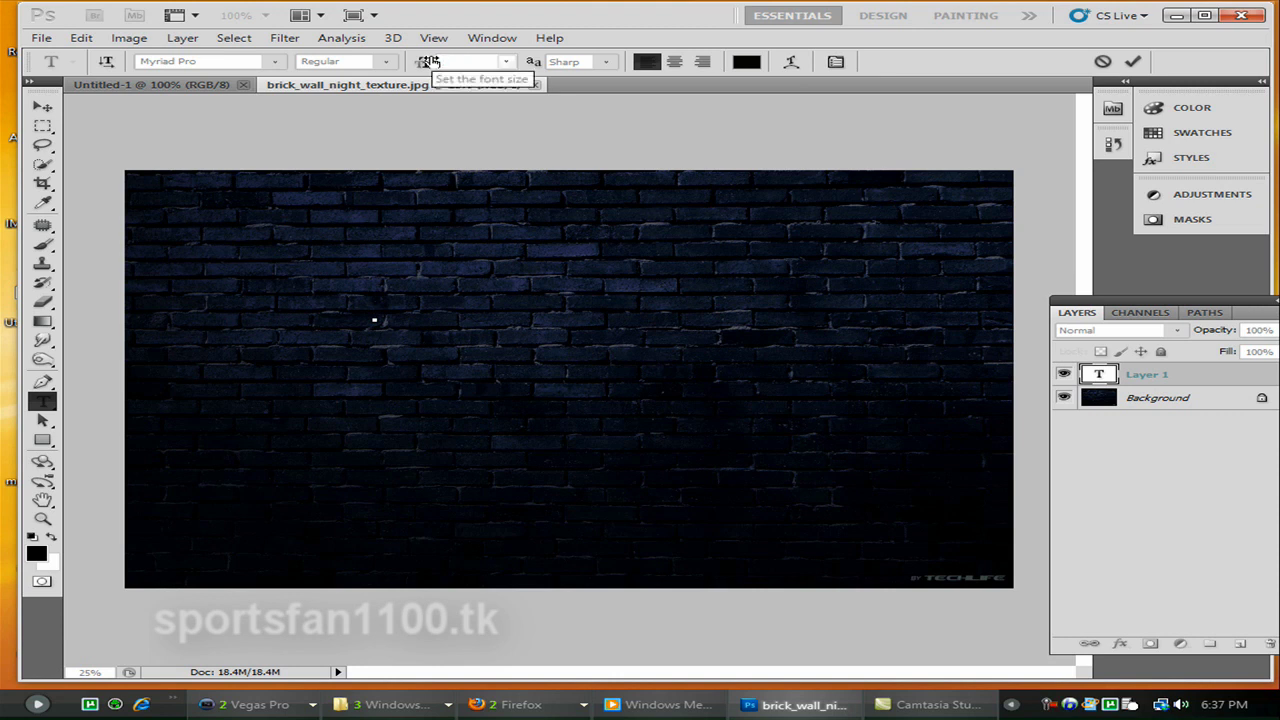
text(400)
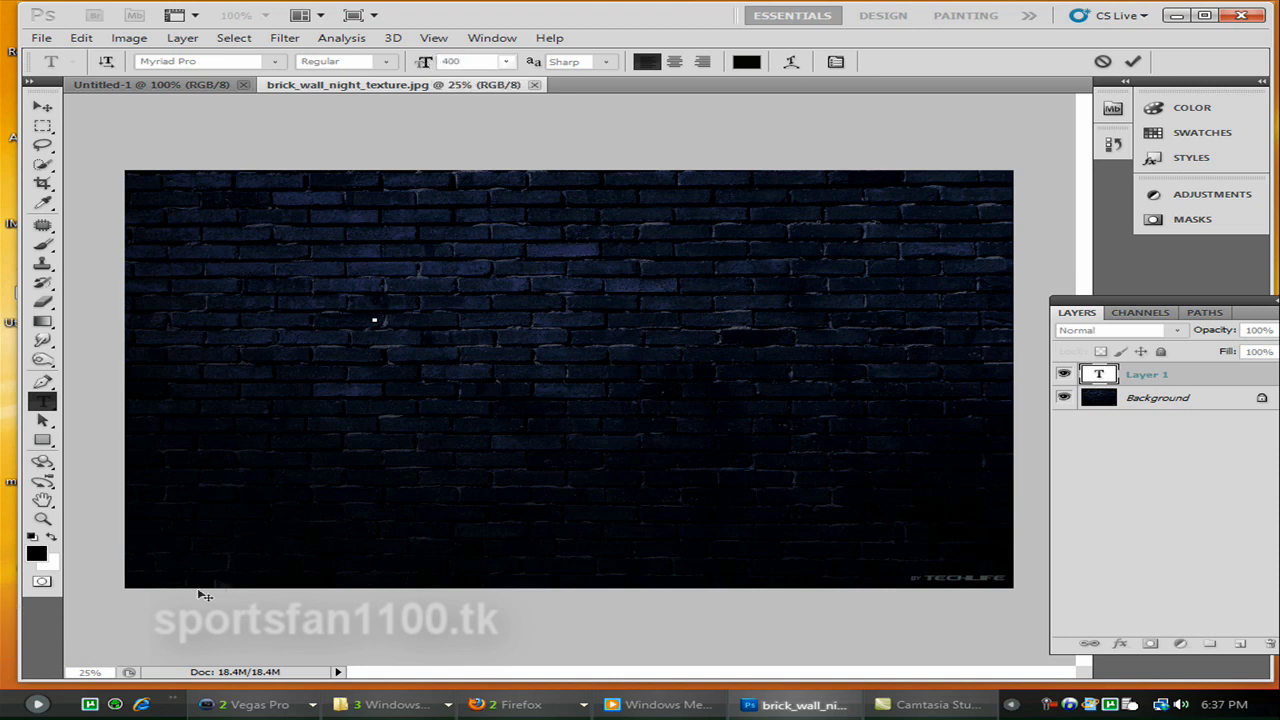
key(Return)
text(SF)
mouse_move(523, 289)
mouse_down()
mouse_move(386, 289)
mouse_move(686, 323)
mouse_move(515, 300)
mouse_up()
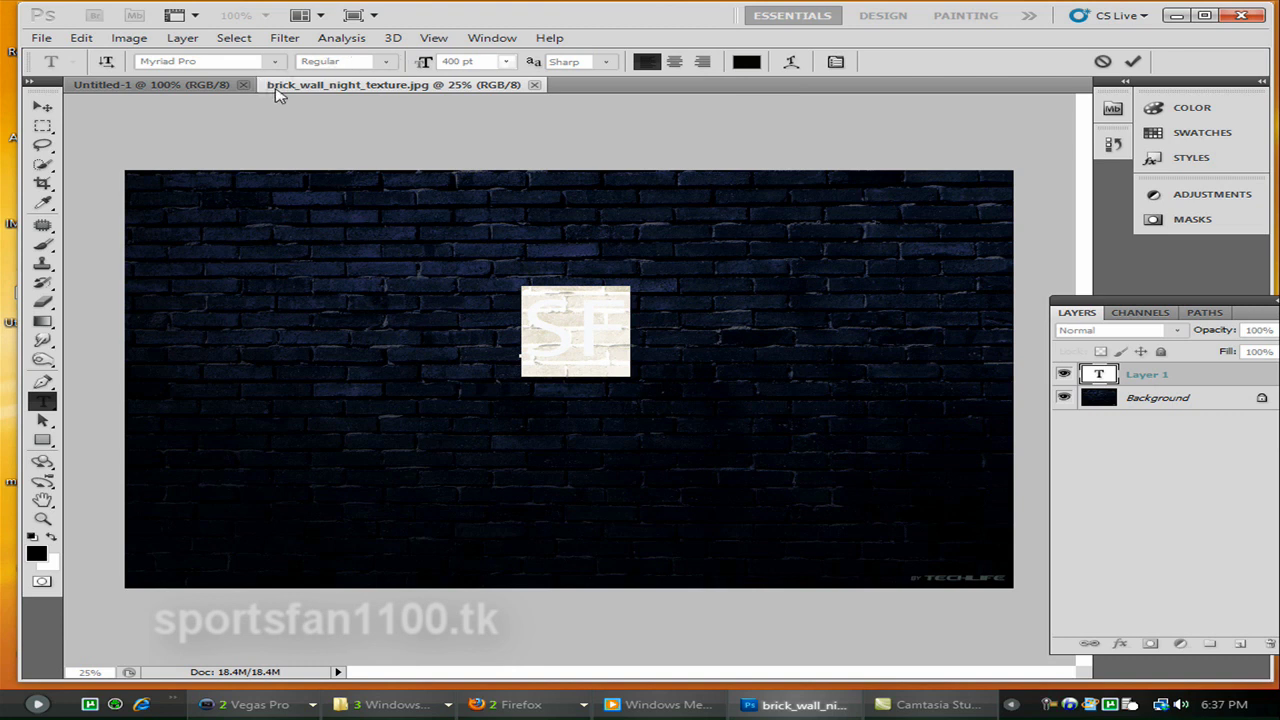
Step: Set the background colour to near-white
click(1185, 107)
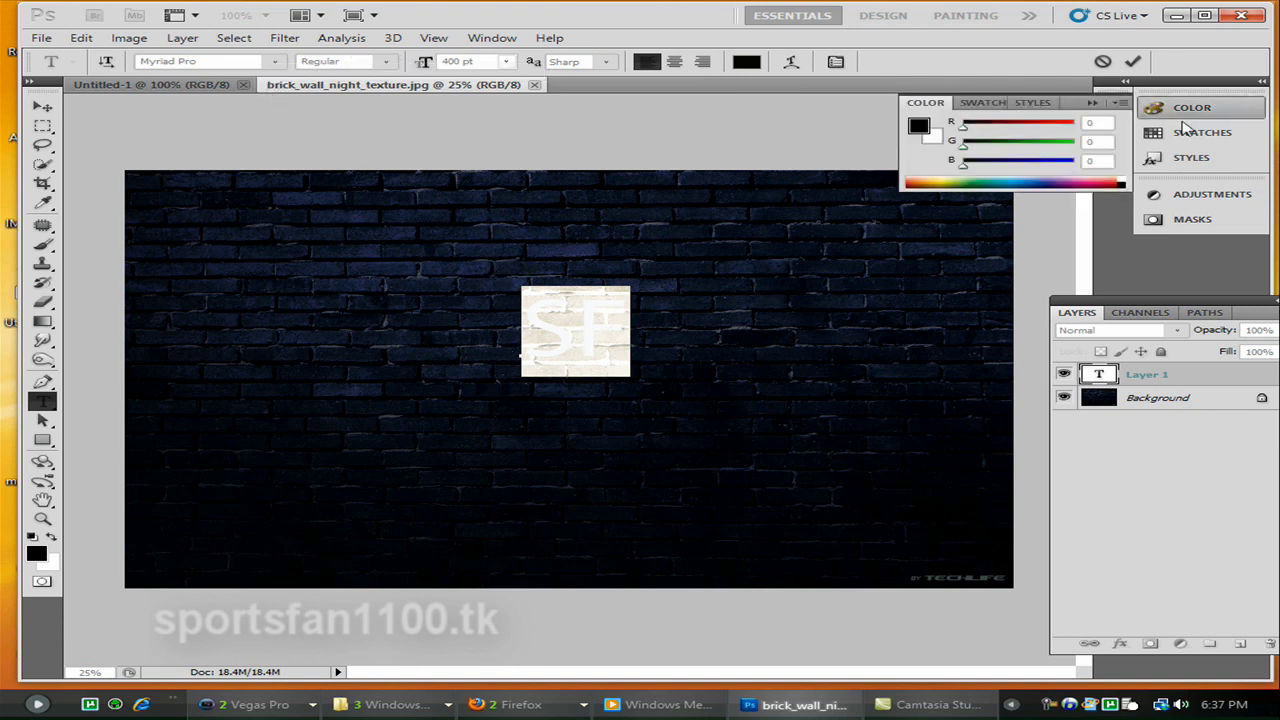
click(930, 137)
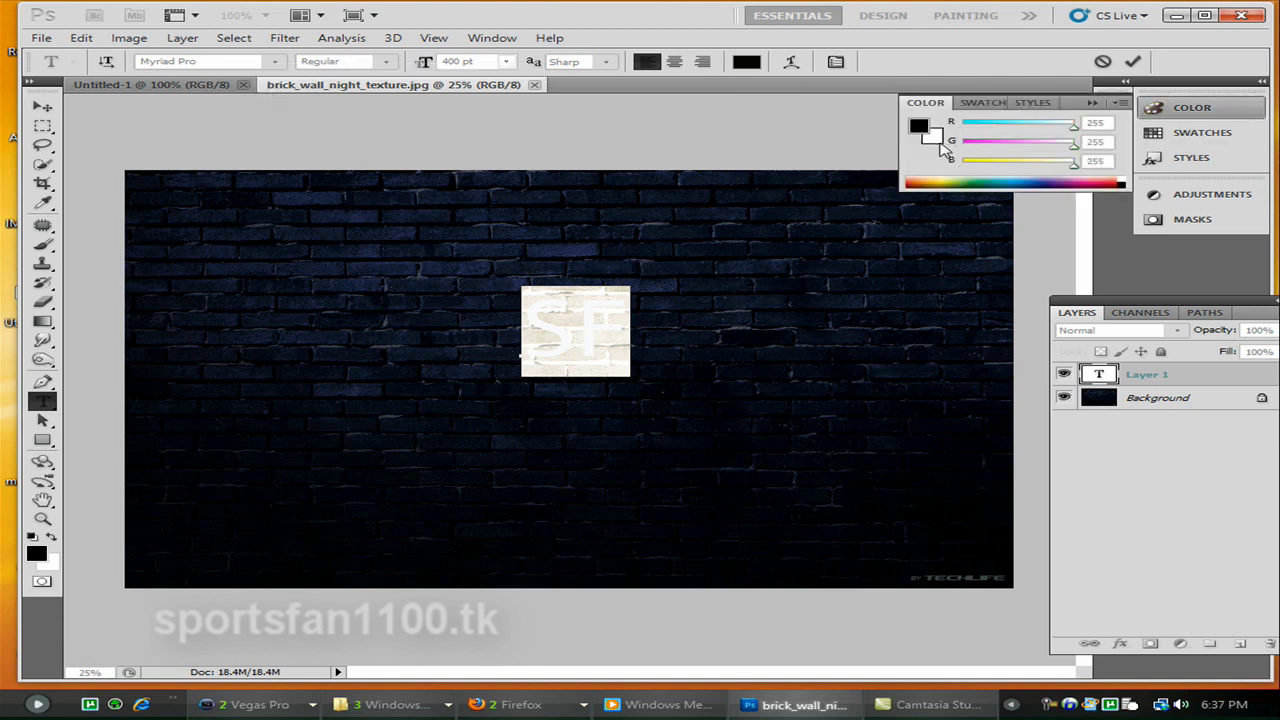
click(934, 136)
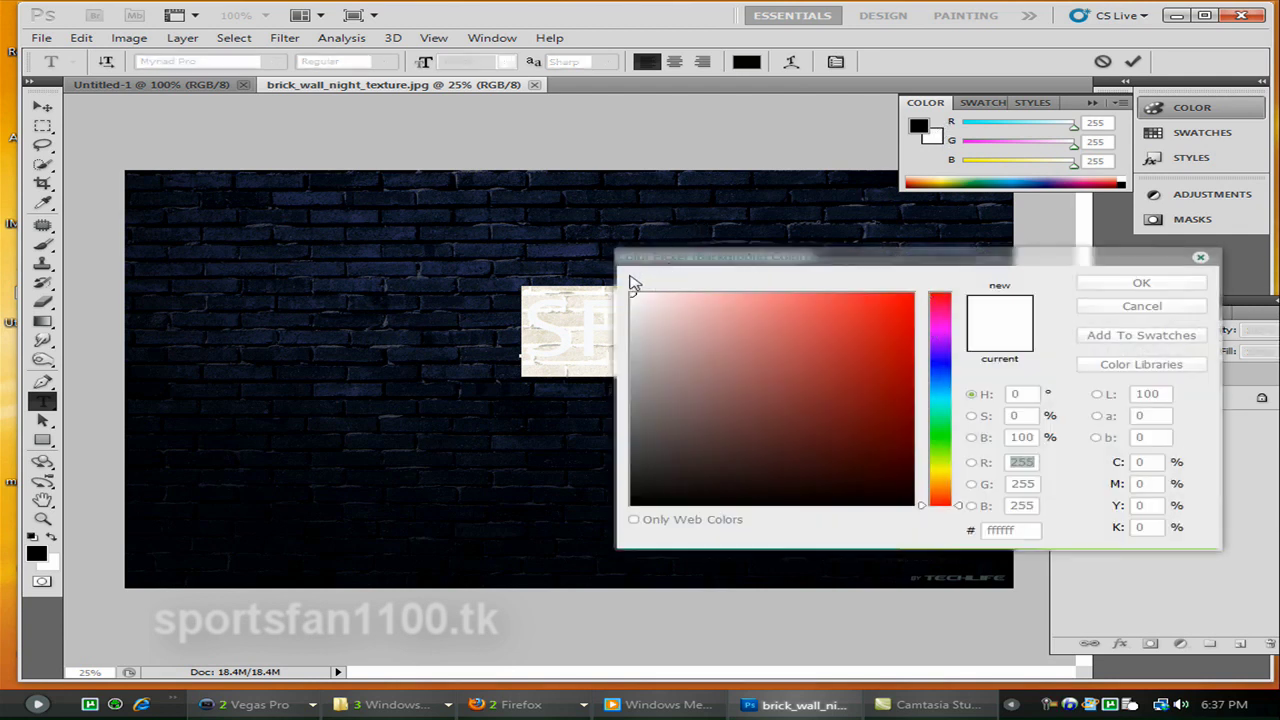
click(633, 296)
click(1092, 284)
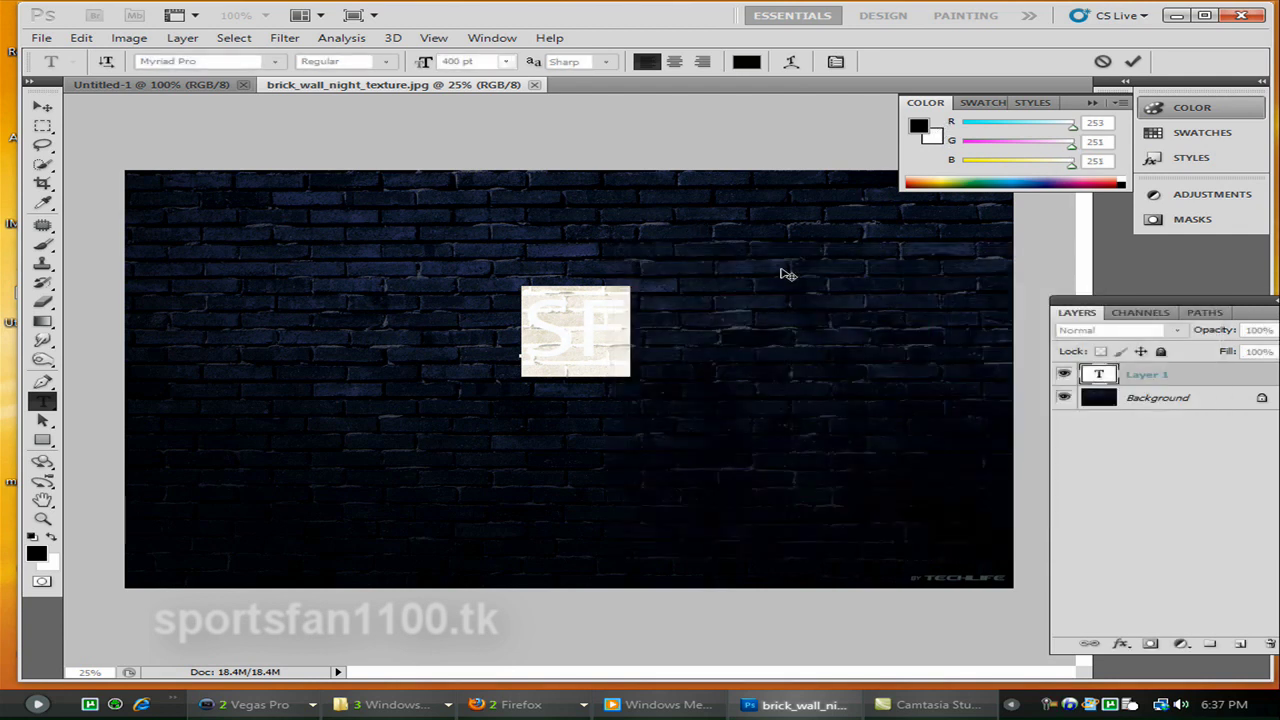
Step: Select both SF letters and colour them near-white
click(626, 317)
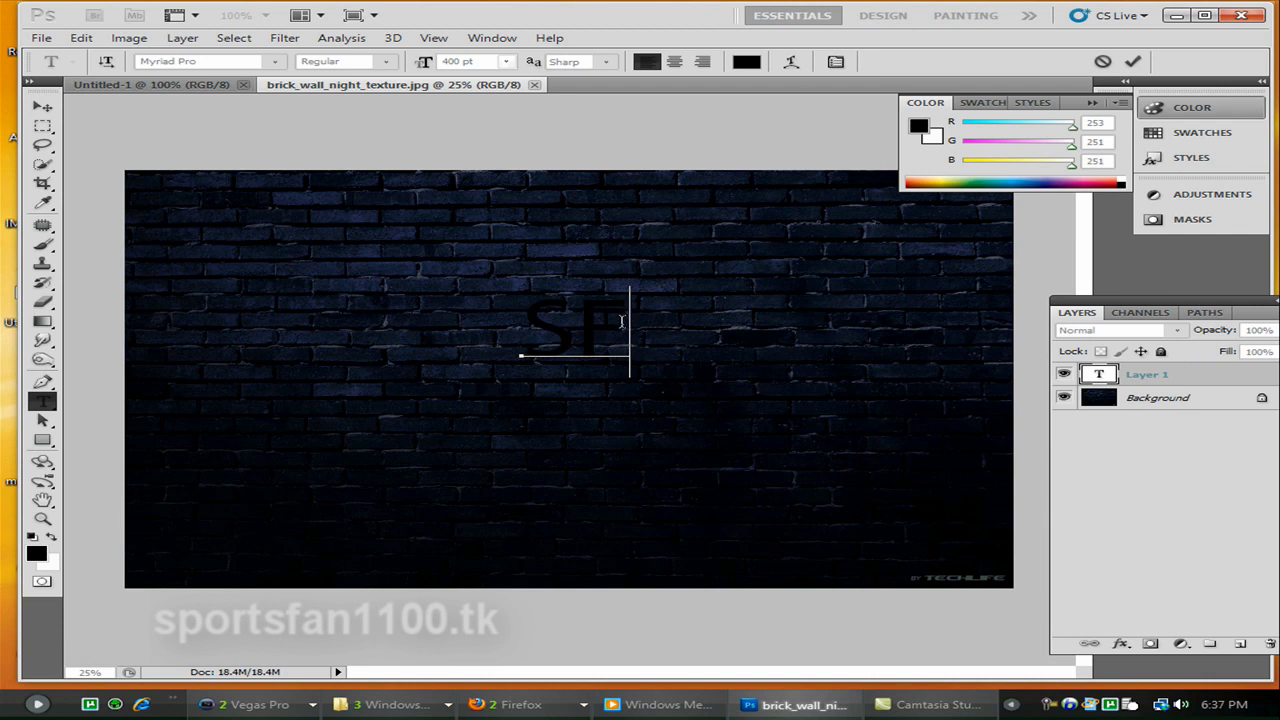
drag(621, 321, 530, 312)
click(647, 332)
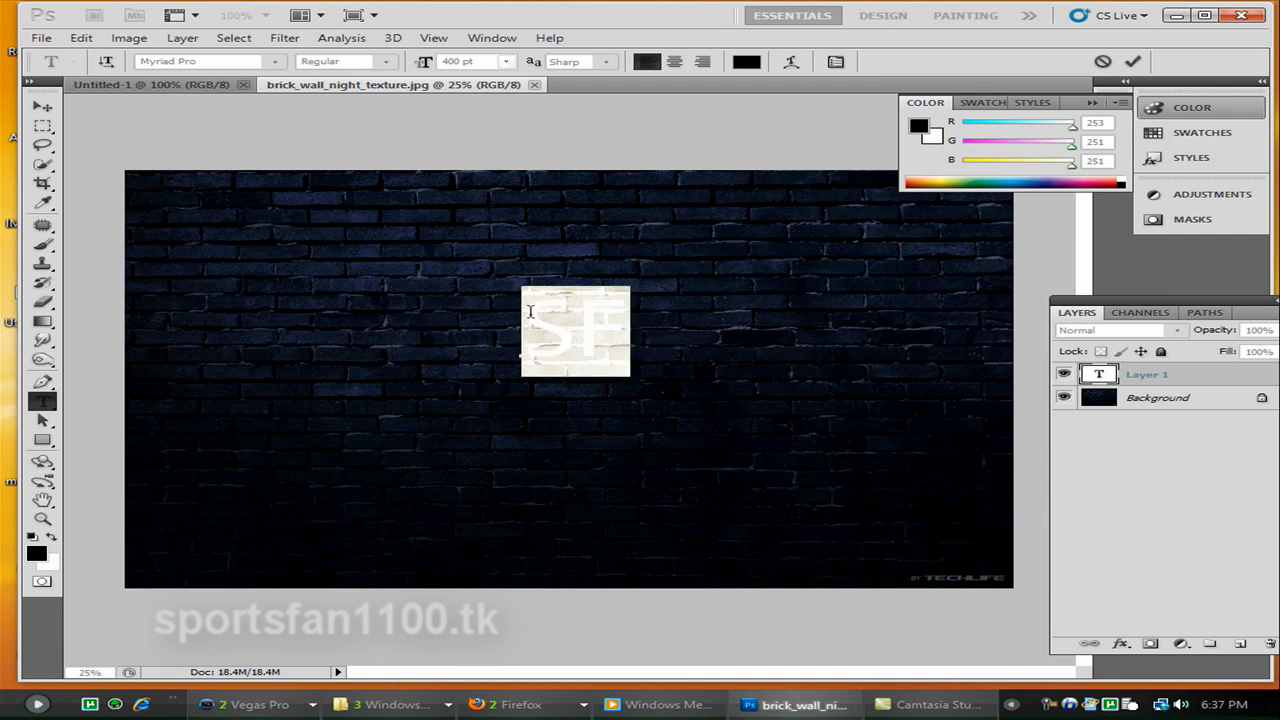
click(919, 128)
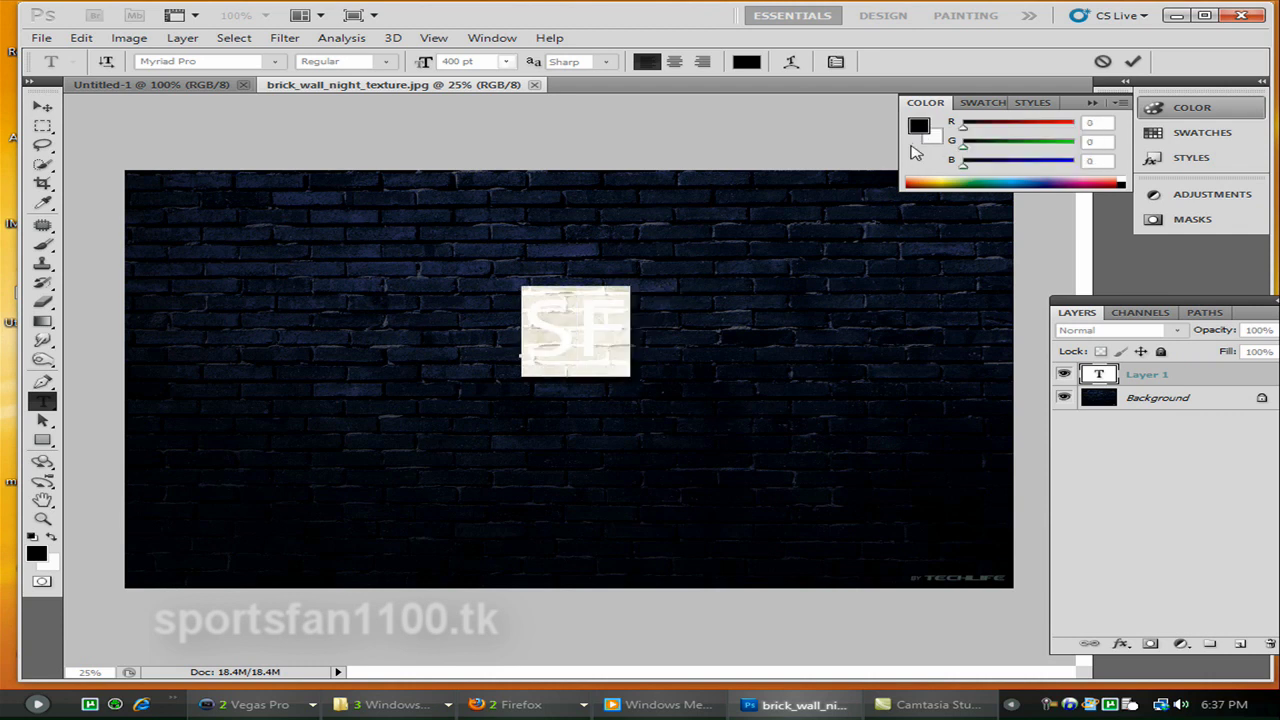
click(921, 127)
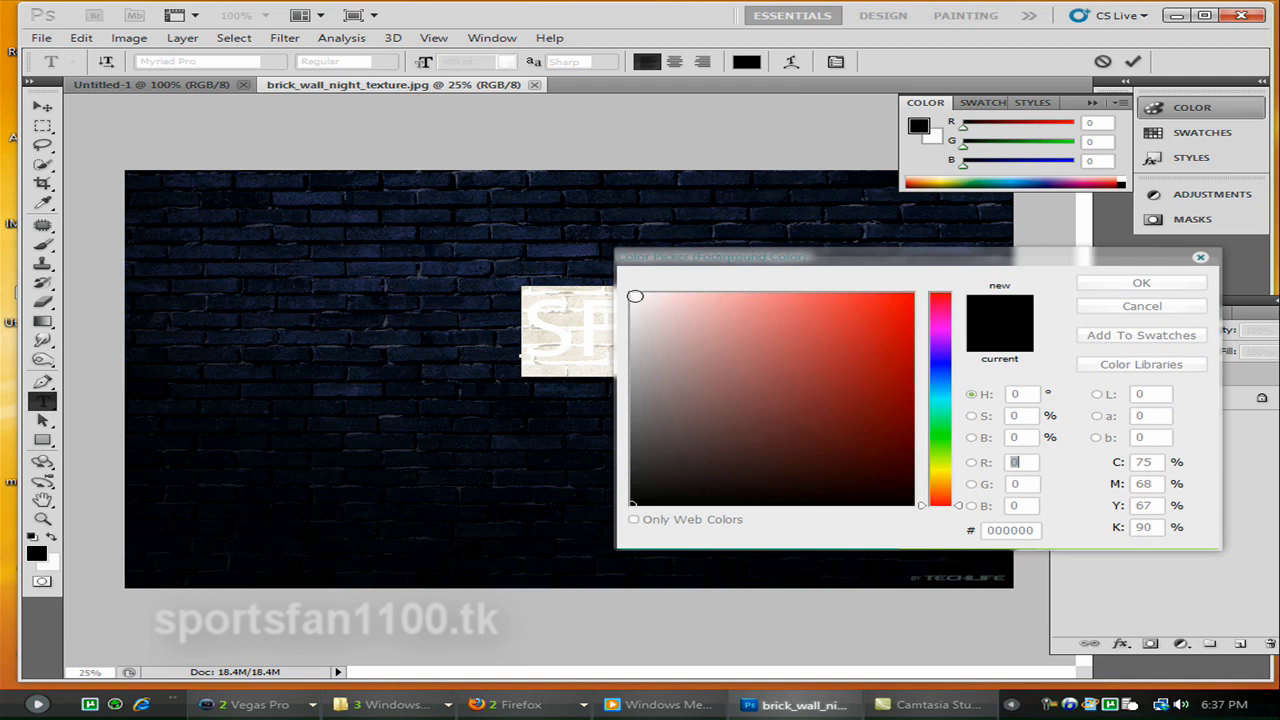
click(635, 296)
click(1175, 285)
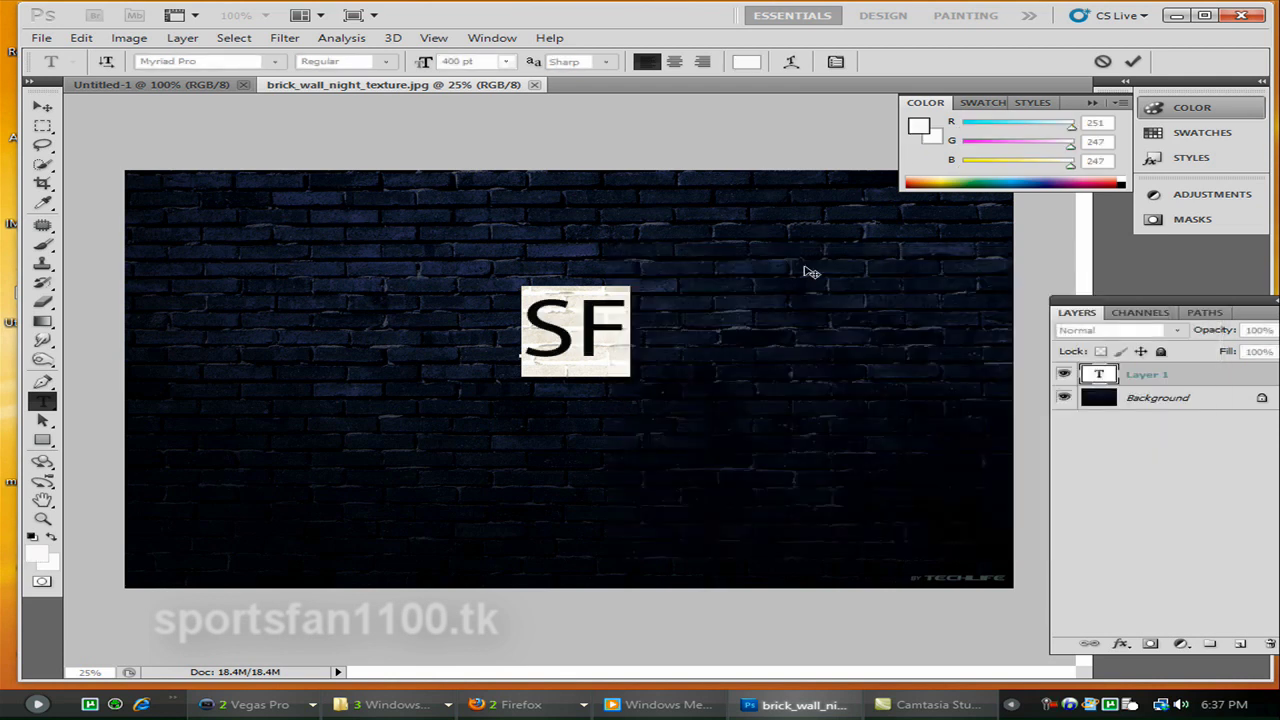
click(660, 311)
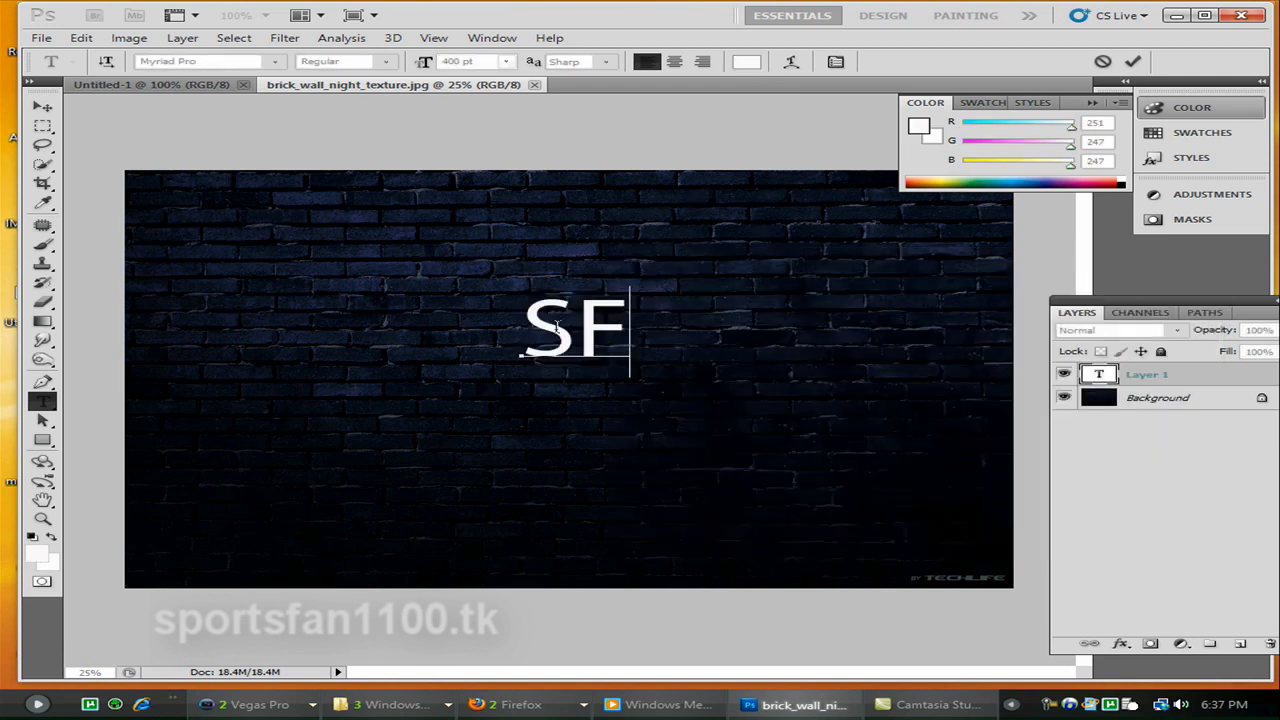
Step: Enlarge SF to 450 pt, move it toward the wall's centre, and reselect the text
drag(643, 334, 546, 354)
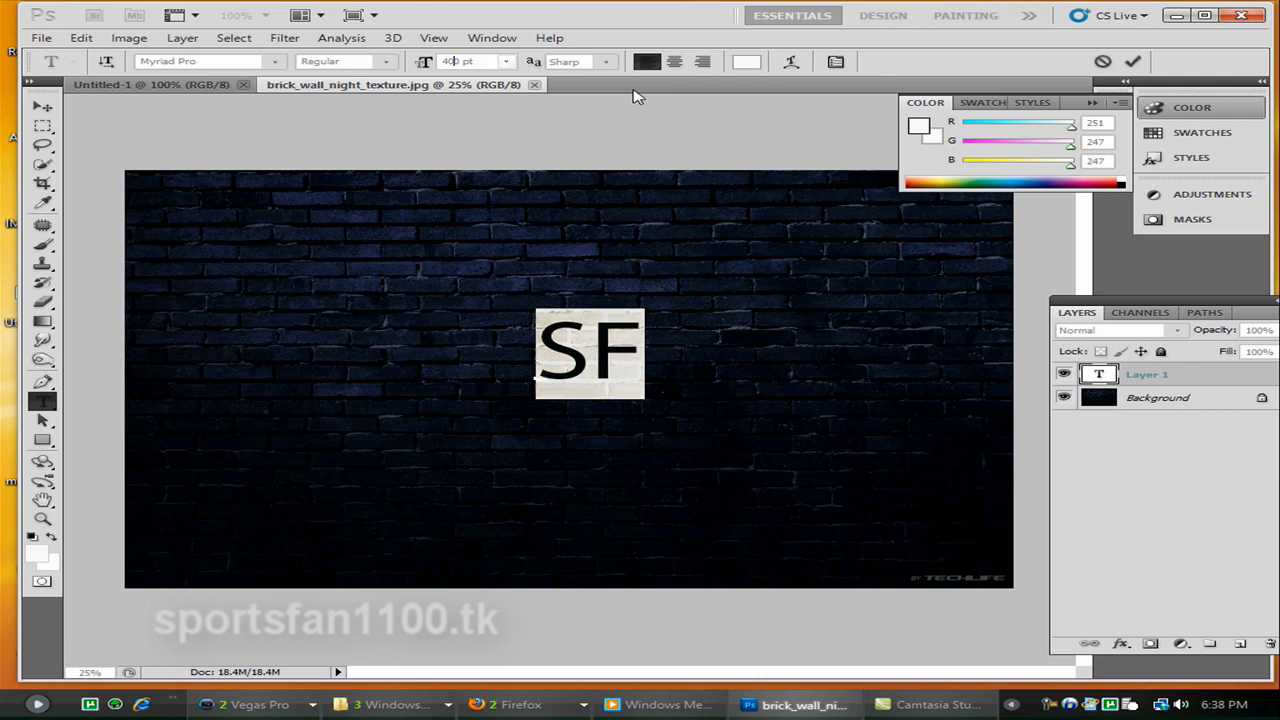
key(BackSpace)
text(50)
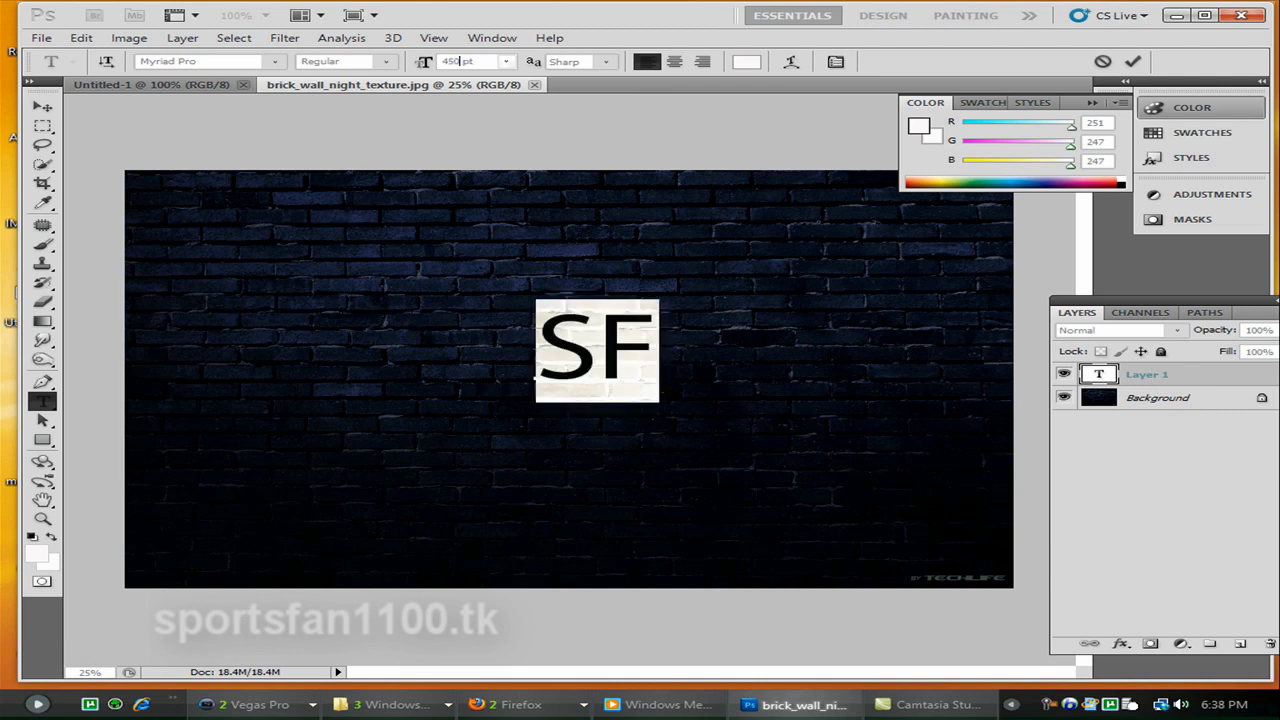
click(650, 345)
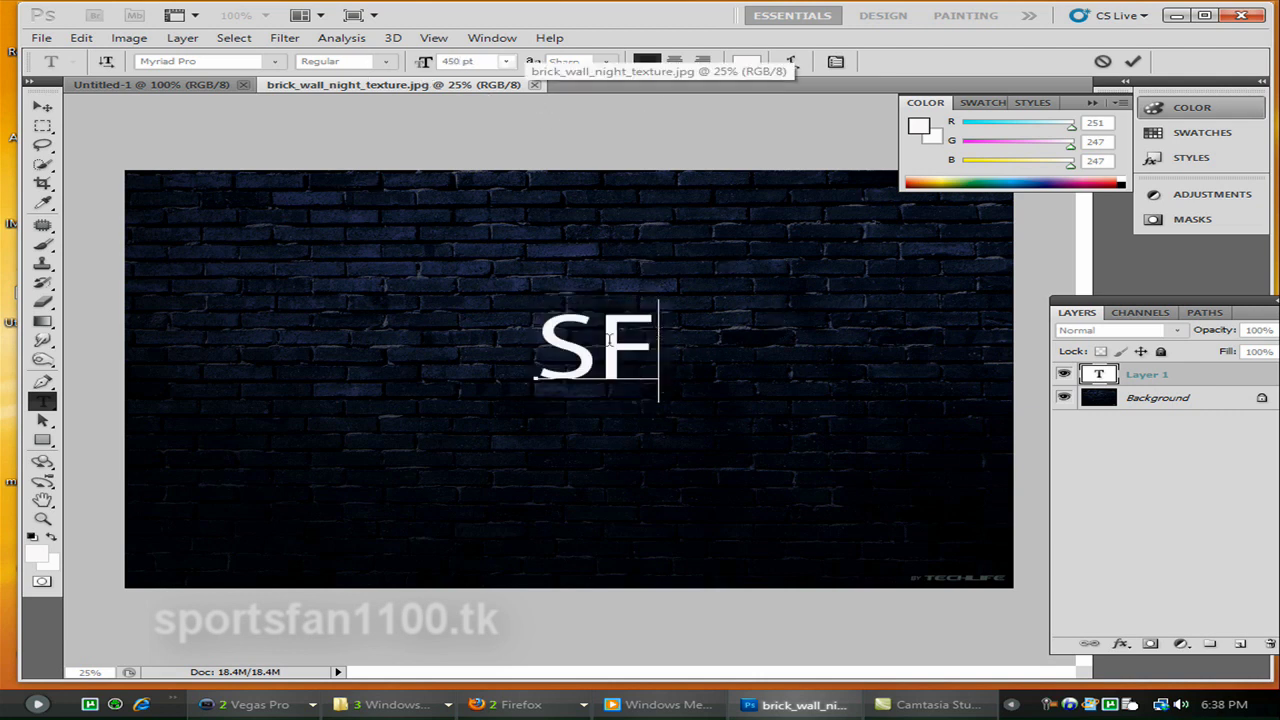
drag(674, 388, 646, 380)
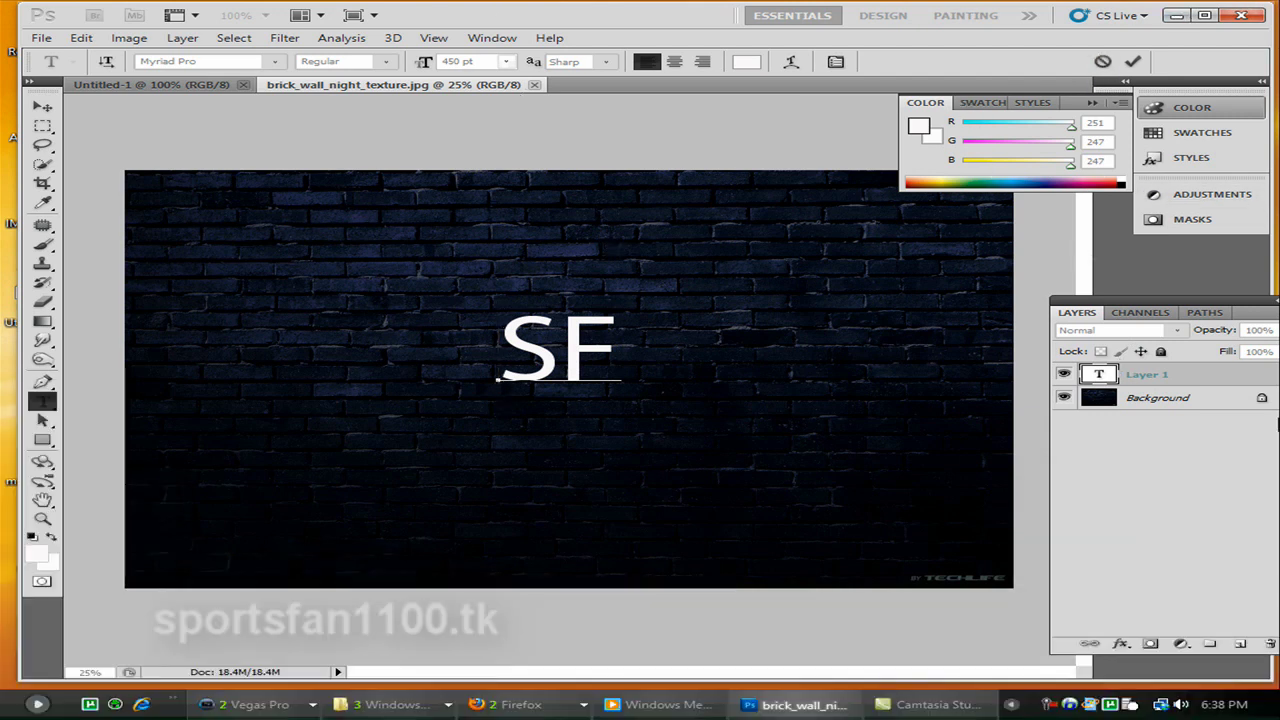
drag(626, 345, 518, 353)
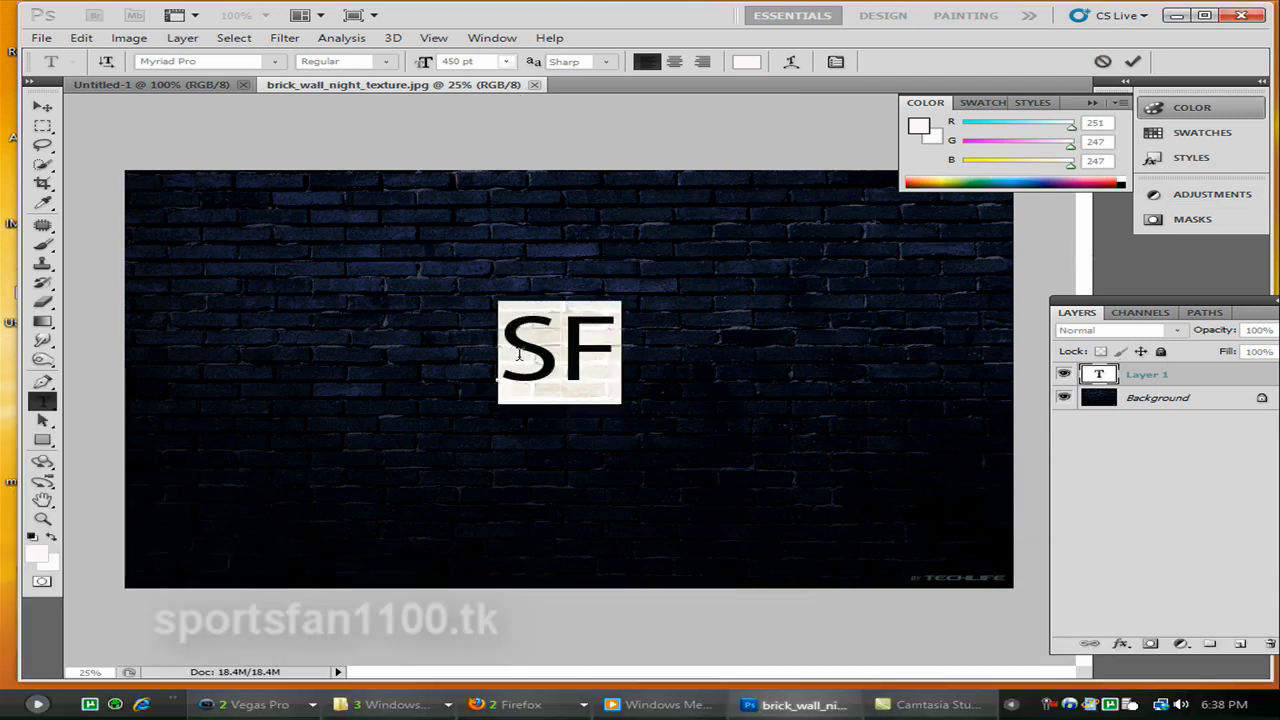
Step: Try several preset styles on SF, settling on the pink gradient with drop shadow and bevel
click(1218, 162)
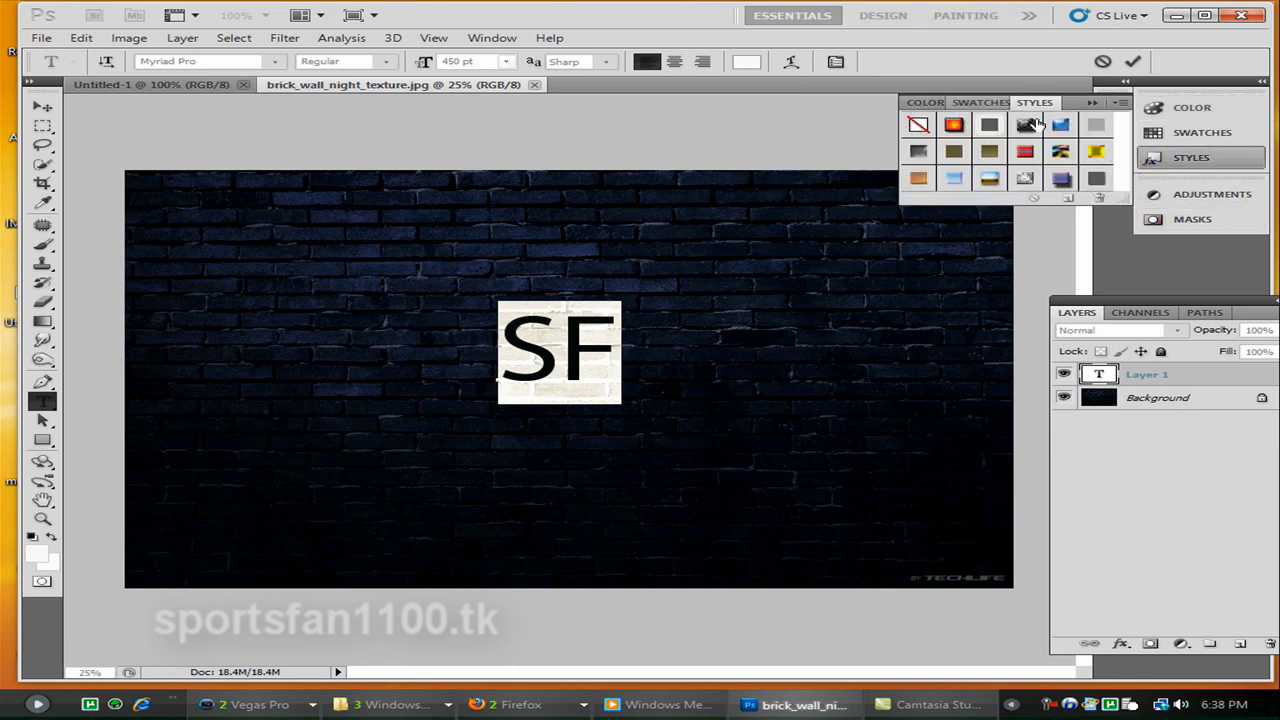
click(952, 184)
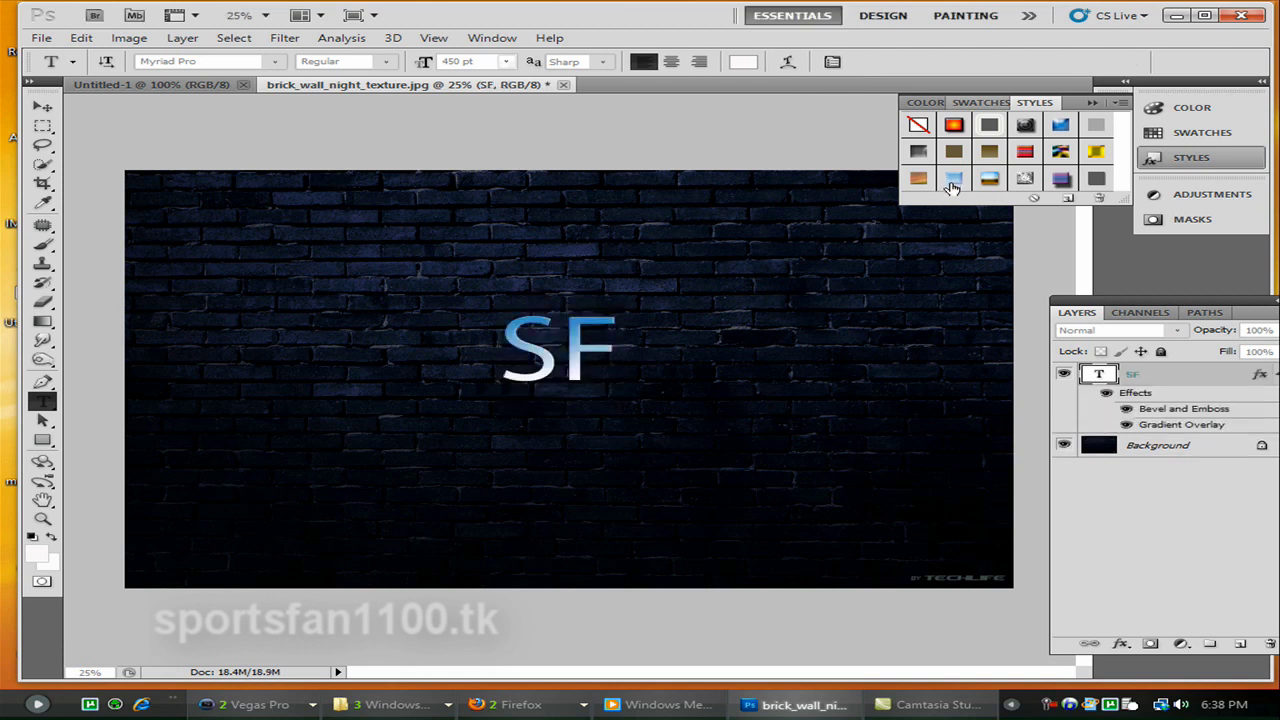
click(918, 178)
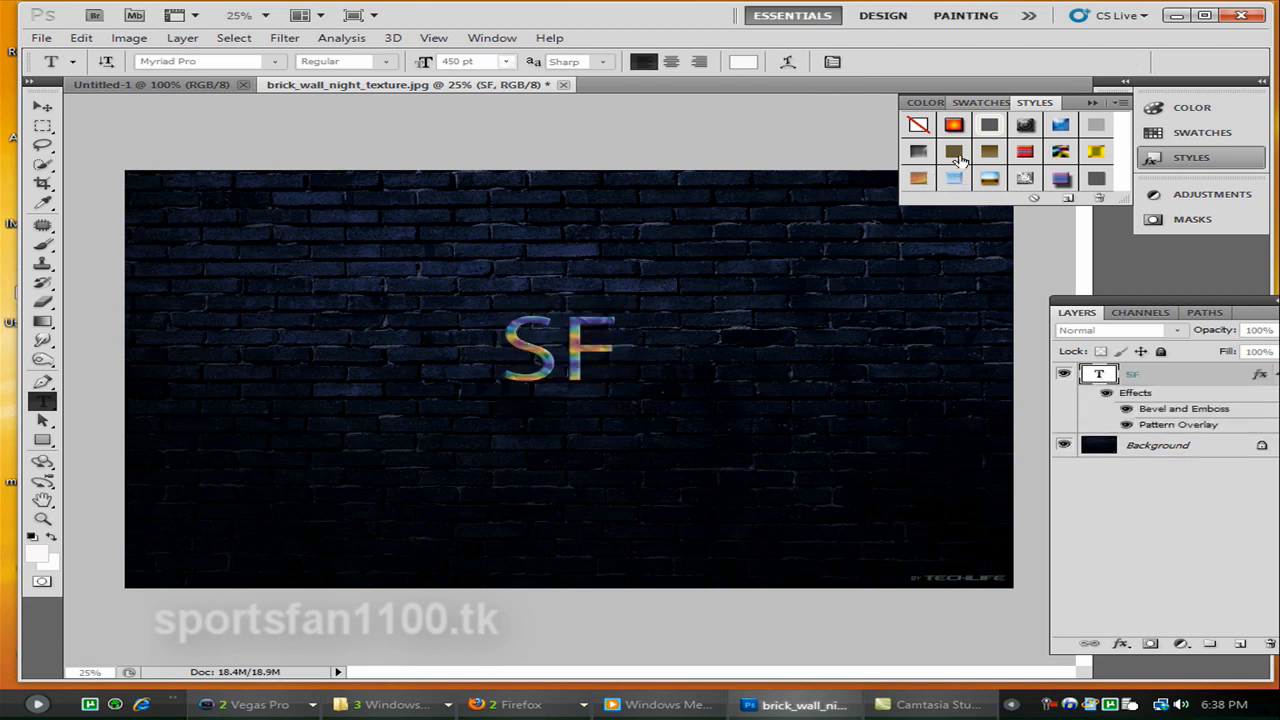
click(989, 151)
click(1048, 154)
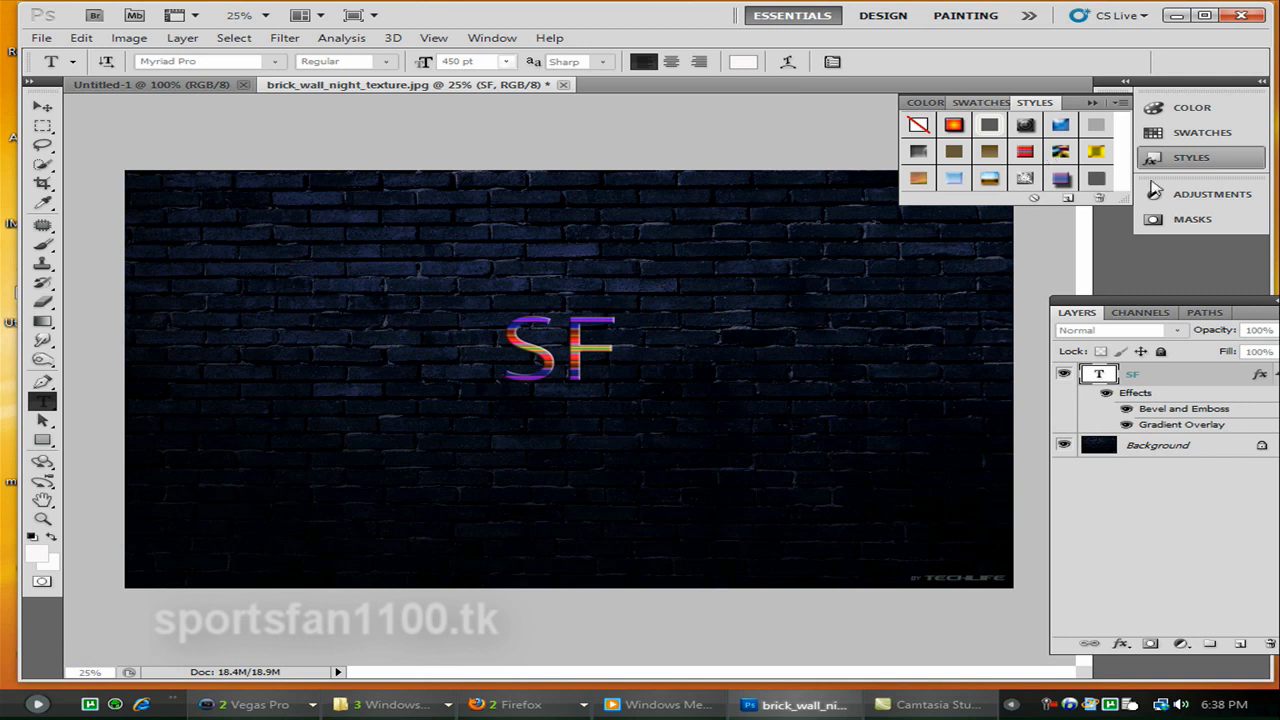
click(1062, 153)
click(1100, 123)
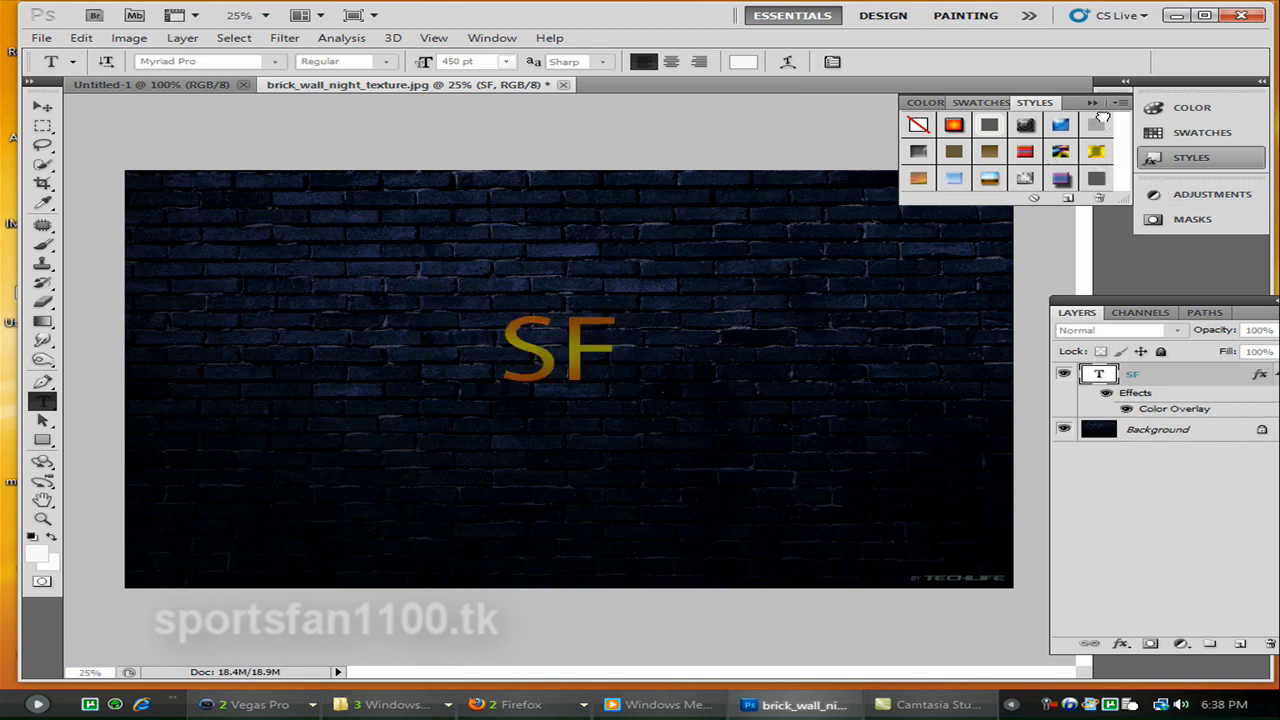
click(1098, 123)
click(1096, 151)
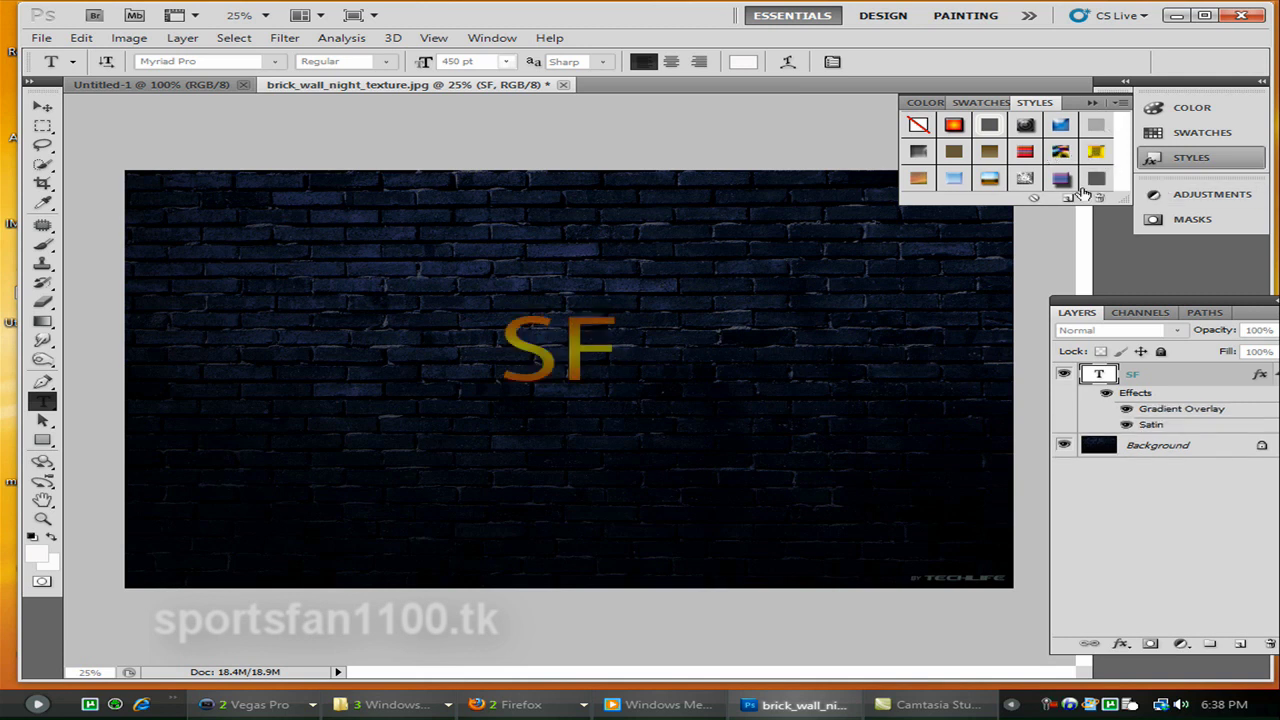
click(1058, 177)
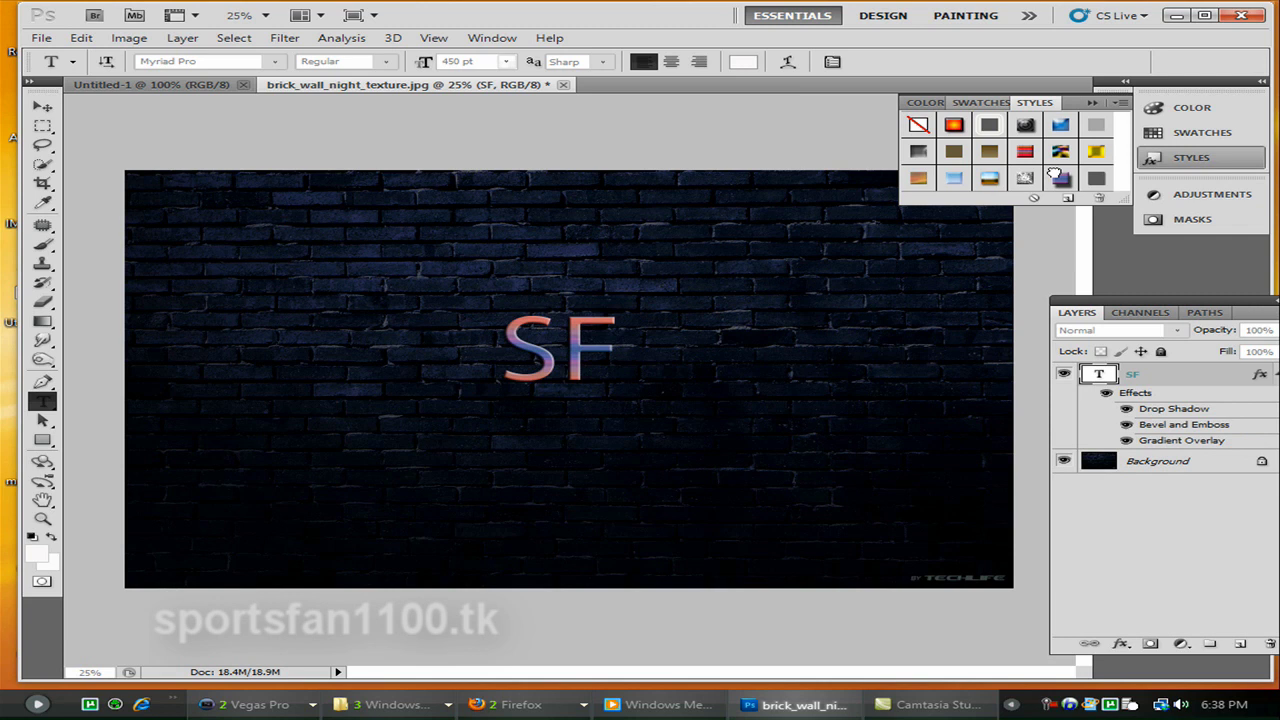
Step: Commit the SF text edit, then bring up the Windows Start menu
click(560, 352)
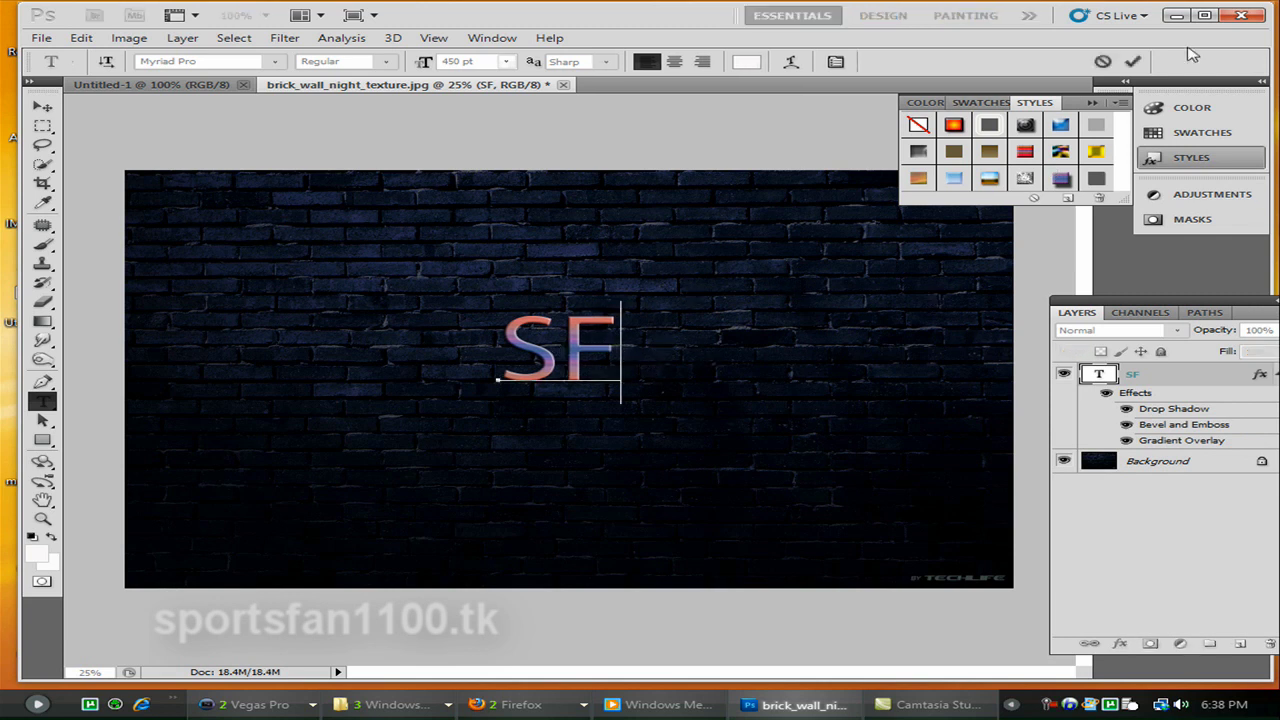
click(1132, 61)
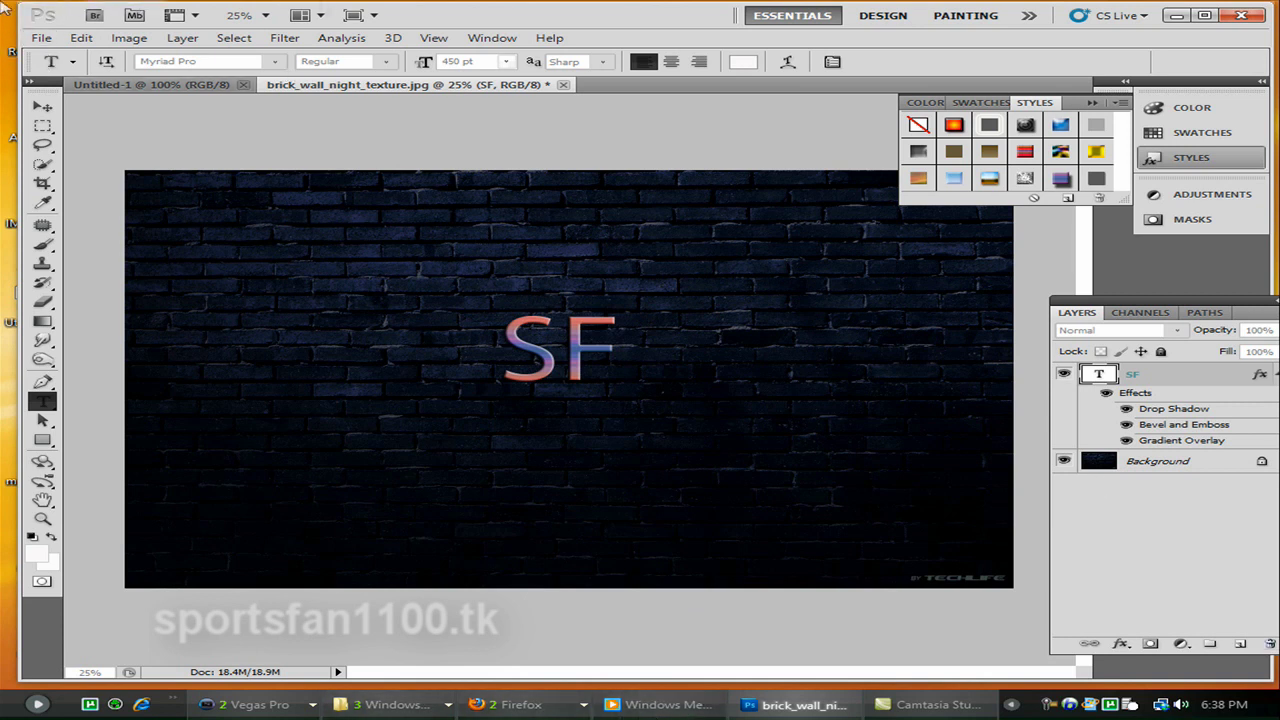
click(37, 704)
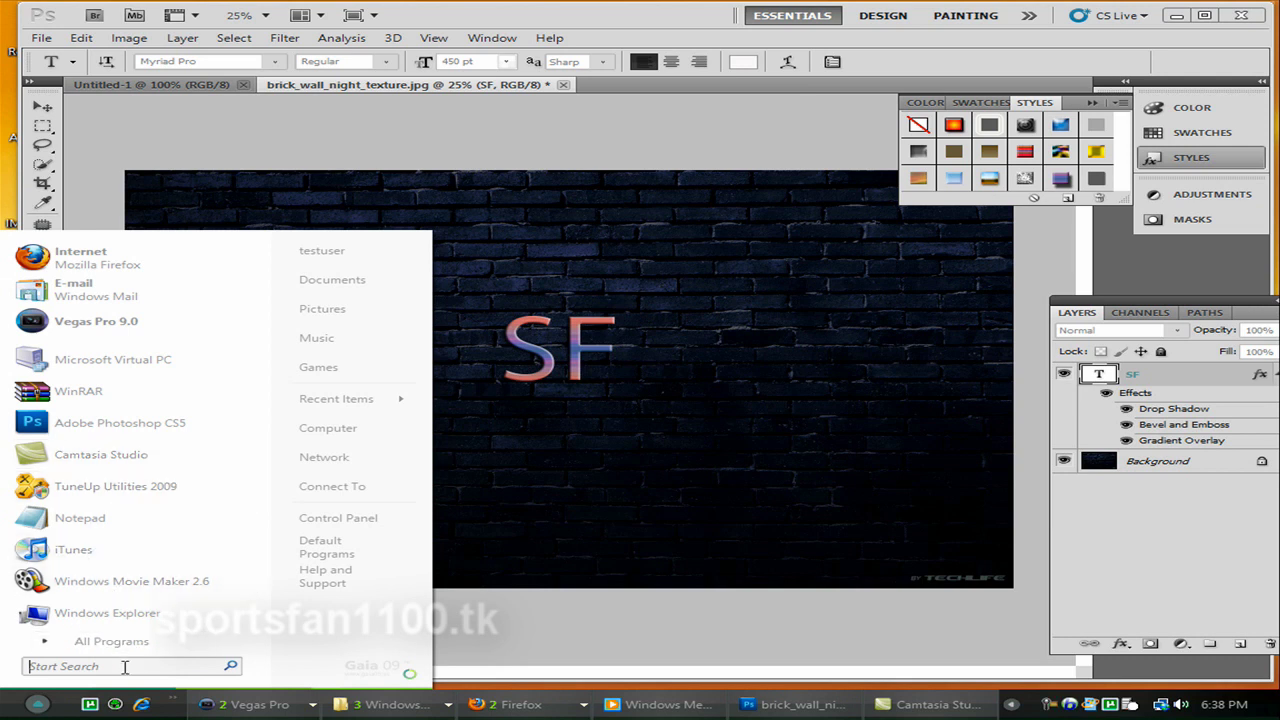
Step: Search the Start menu for 'mspaint' and launch Microsoft Paint from the results
text(ms )
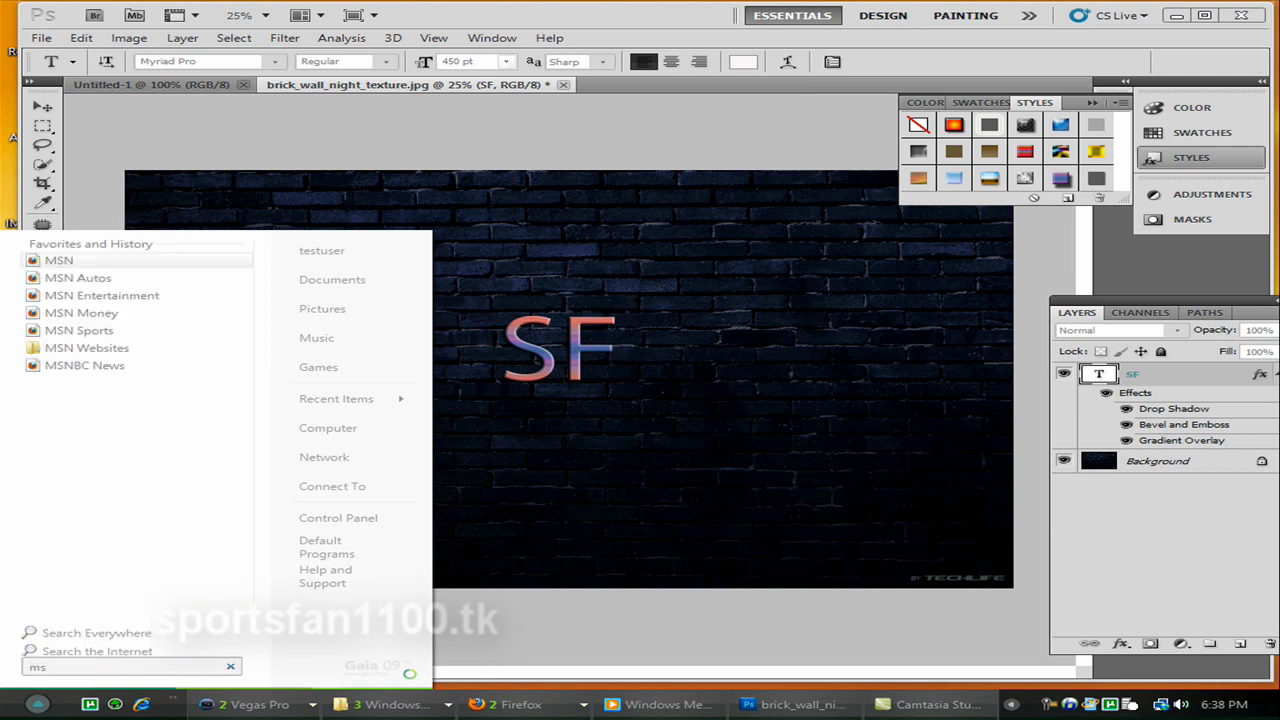
text(ai)
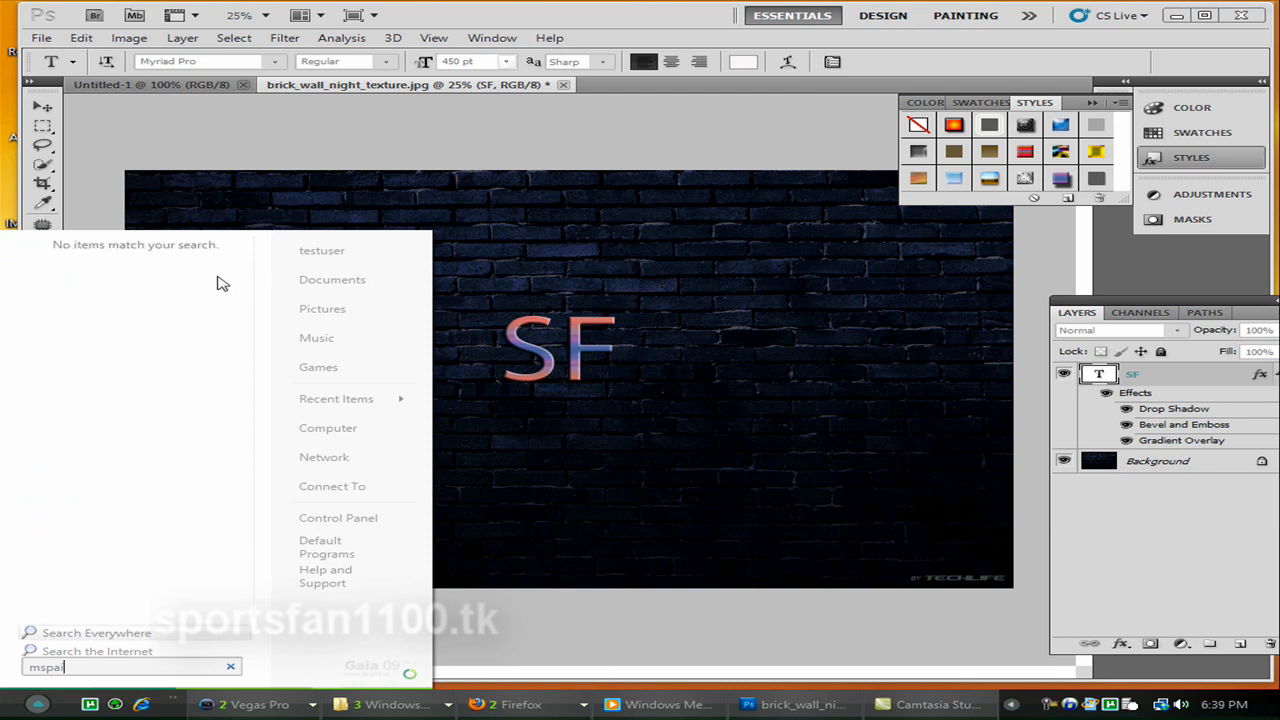
key(BackSpace)
key(BackSpace)
key(BackSpace)
key(BackSpace)
key(BackSpace)
text(pa)
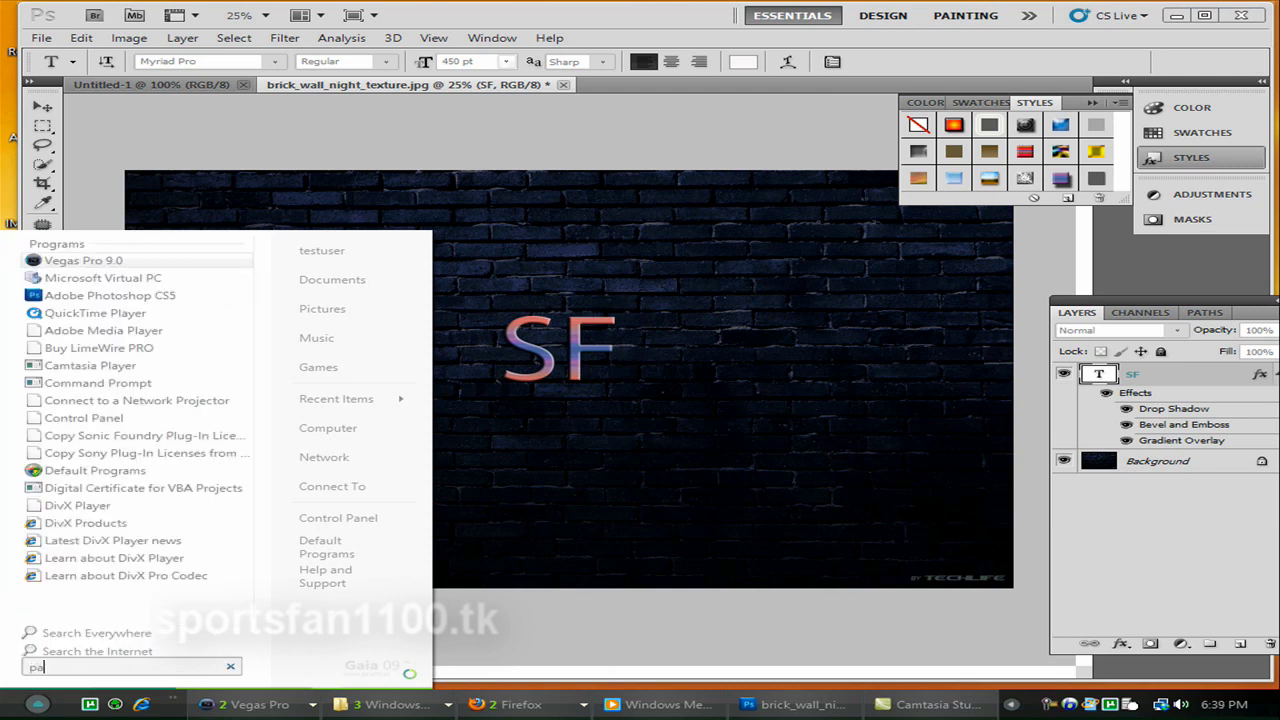
text(int)
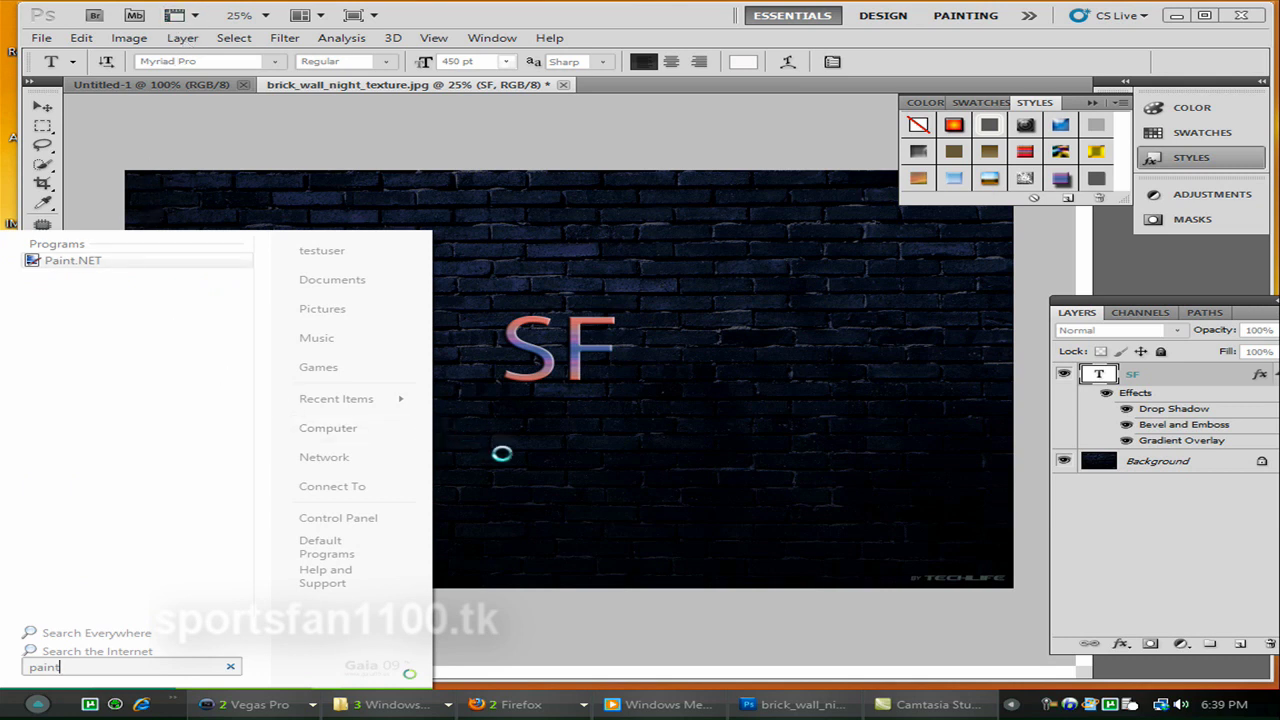
key(BackSpace)
key(BackSpace)
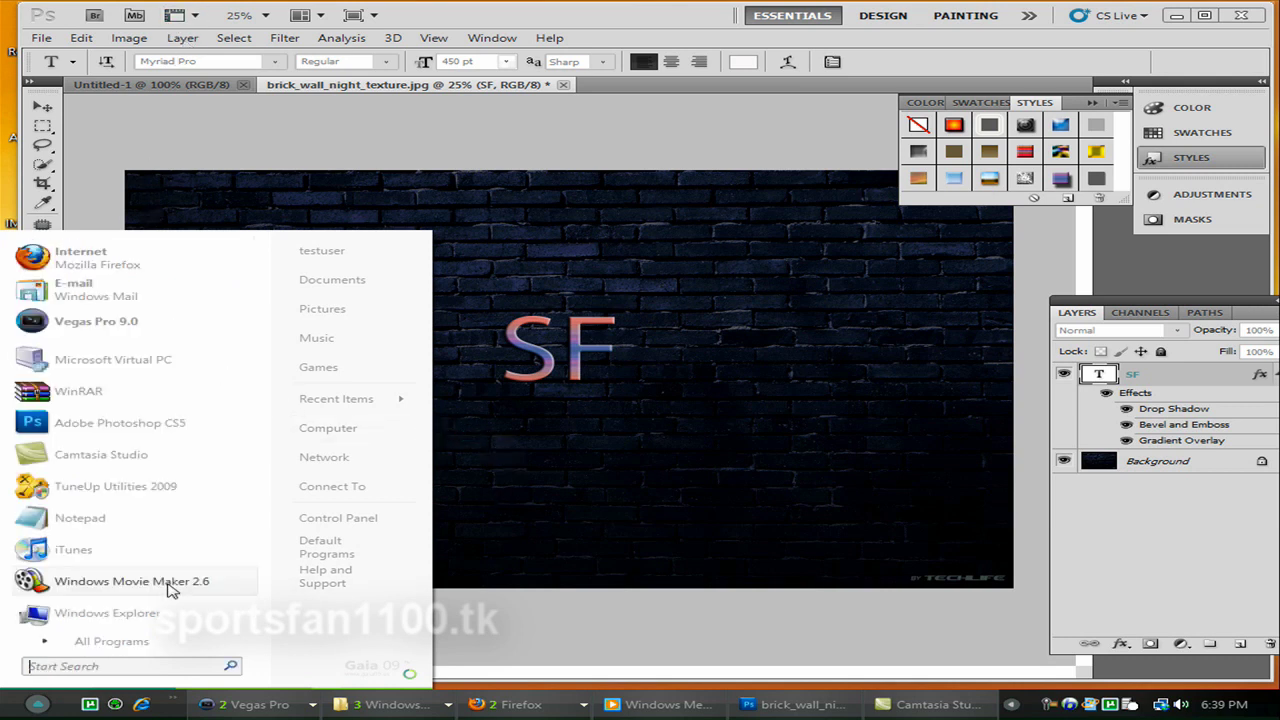
text(ms)
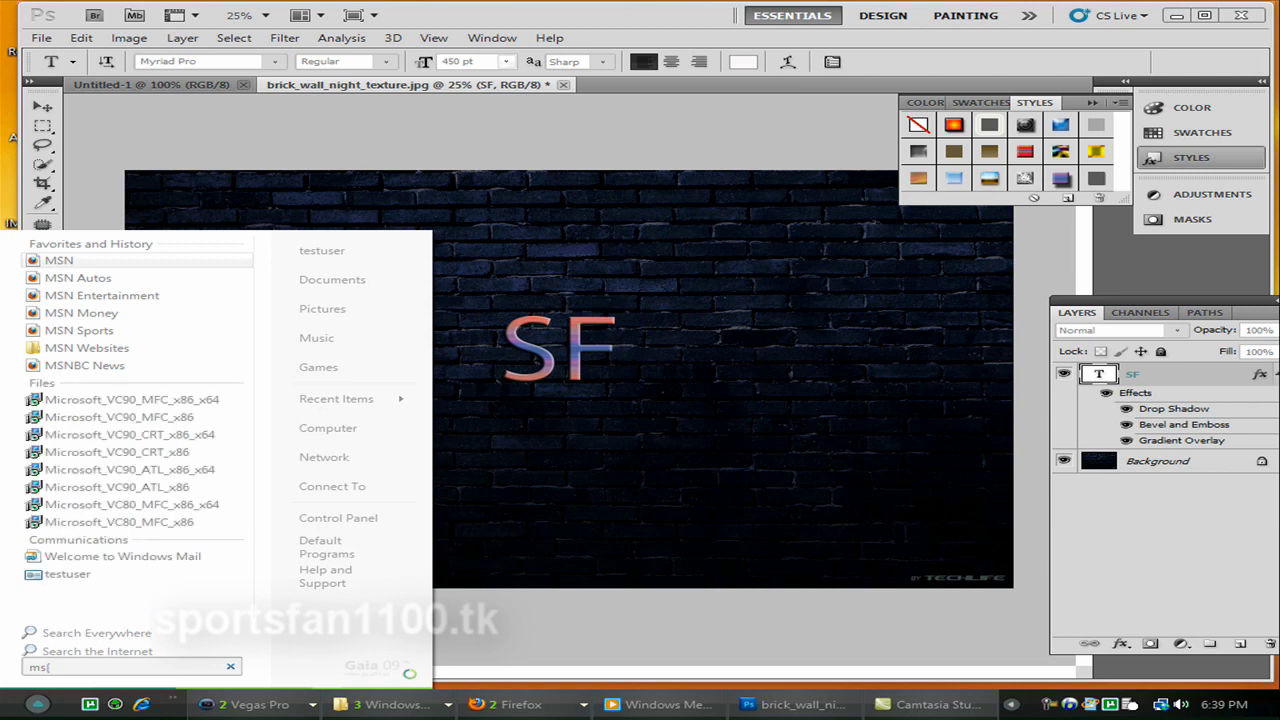
text(paint)
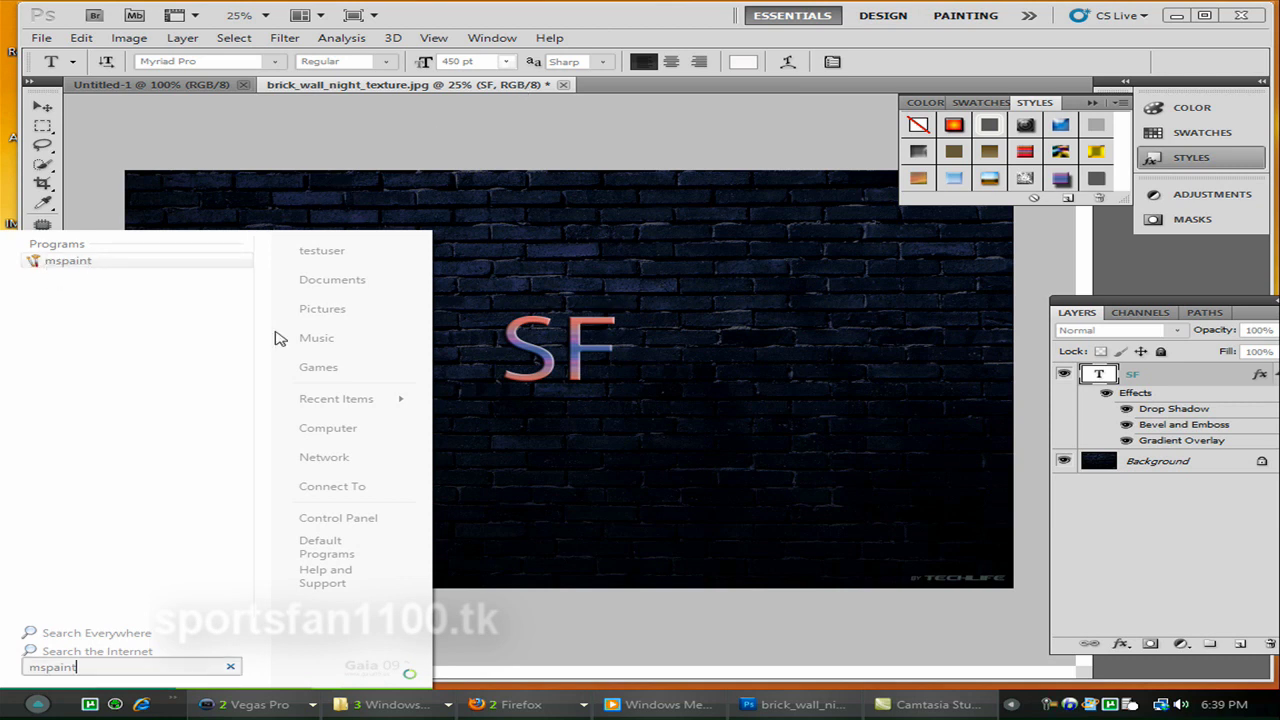
click(62, 262)
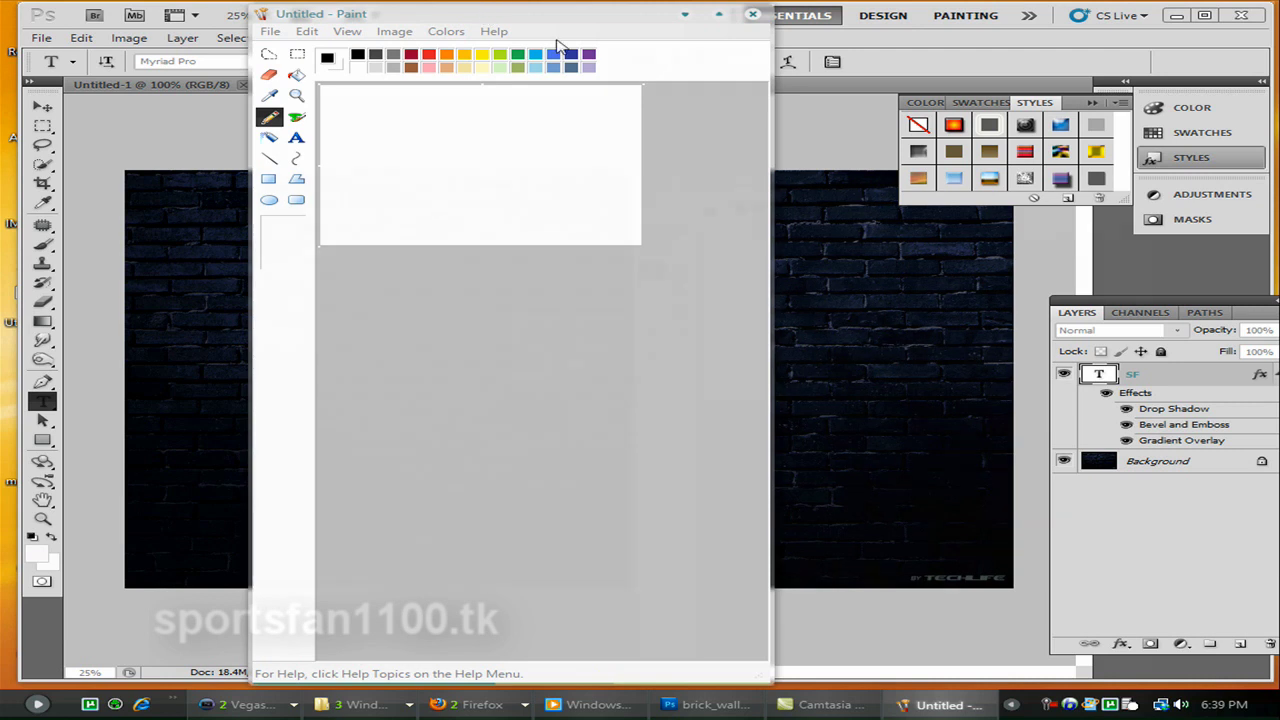
Step: Paste a screenshot of the SF design into Paint and cut out the brick wall area
mouse_move(487, 14)
mouse_down()
mouse_move(1061, 586)
mouse_move(1130, 623)
mouse_up()
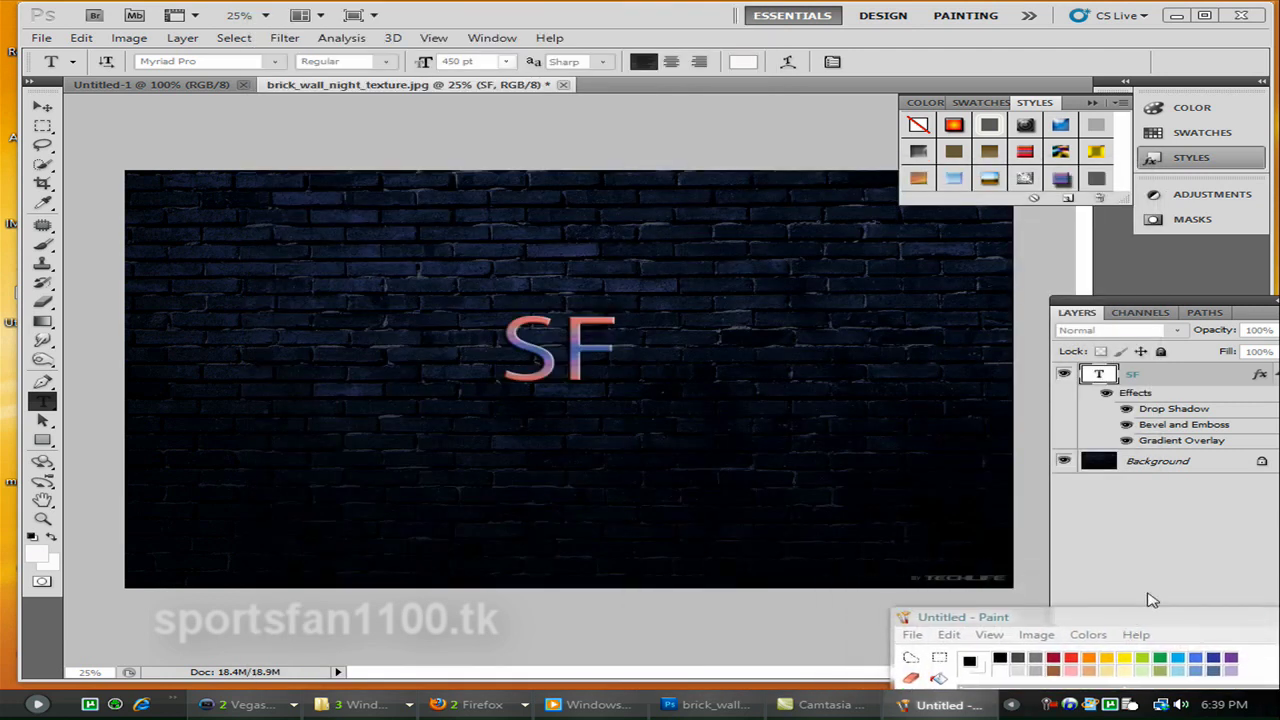
key(ctrl+a)
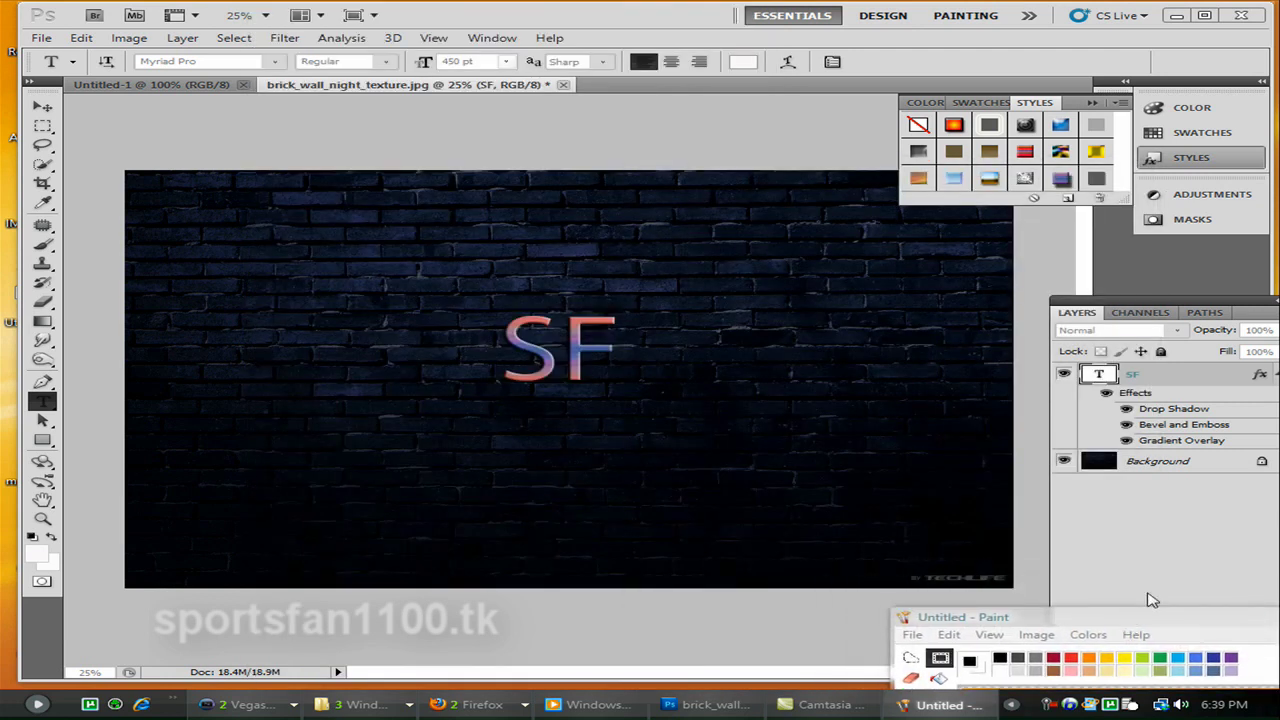
key(ctrl+v)
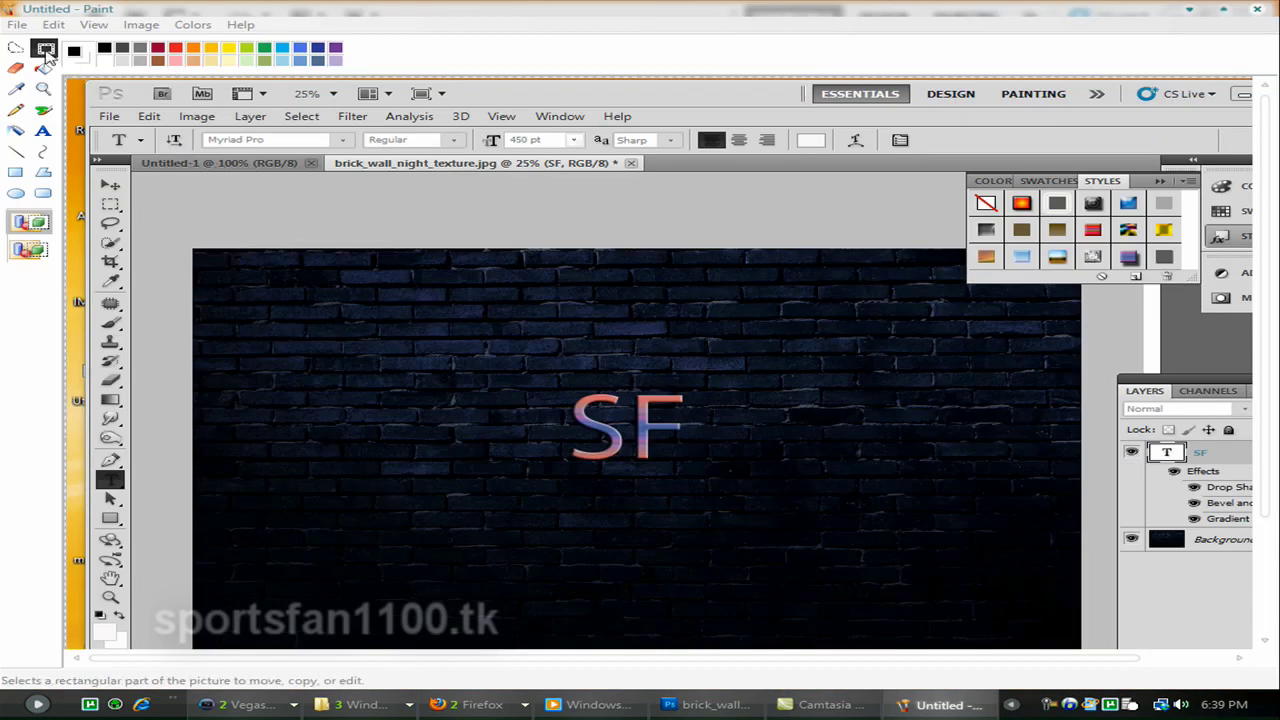
mouse_move(338, 277)
mouse_down()
mouse_move(889, 537)
mouse_move(983, 611)
mouse_move(902, 606)
mouse_up()
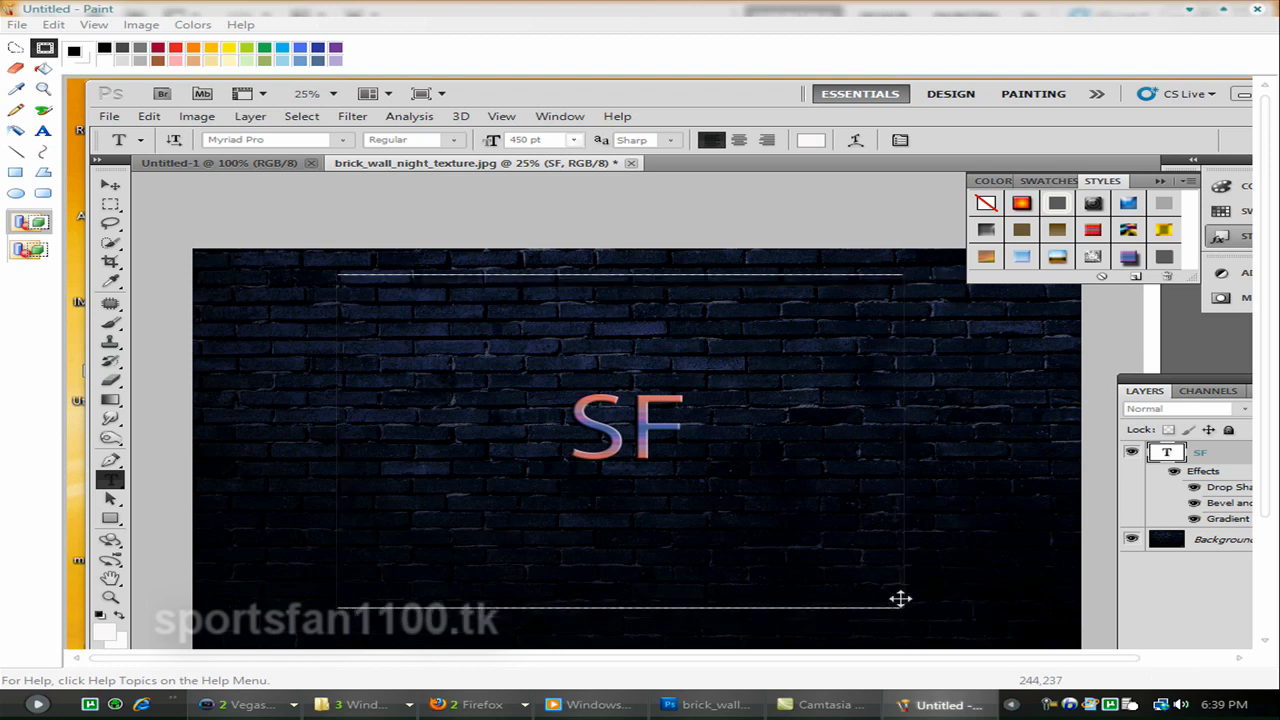
right_click(555, 382)
click(580, 390)
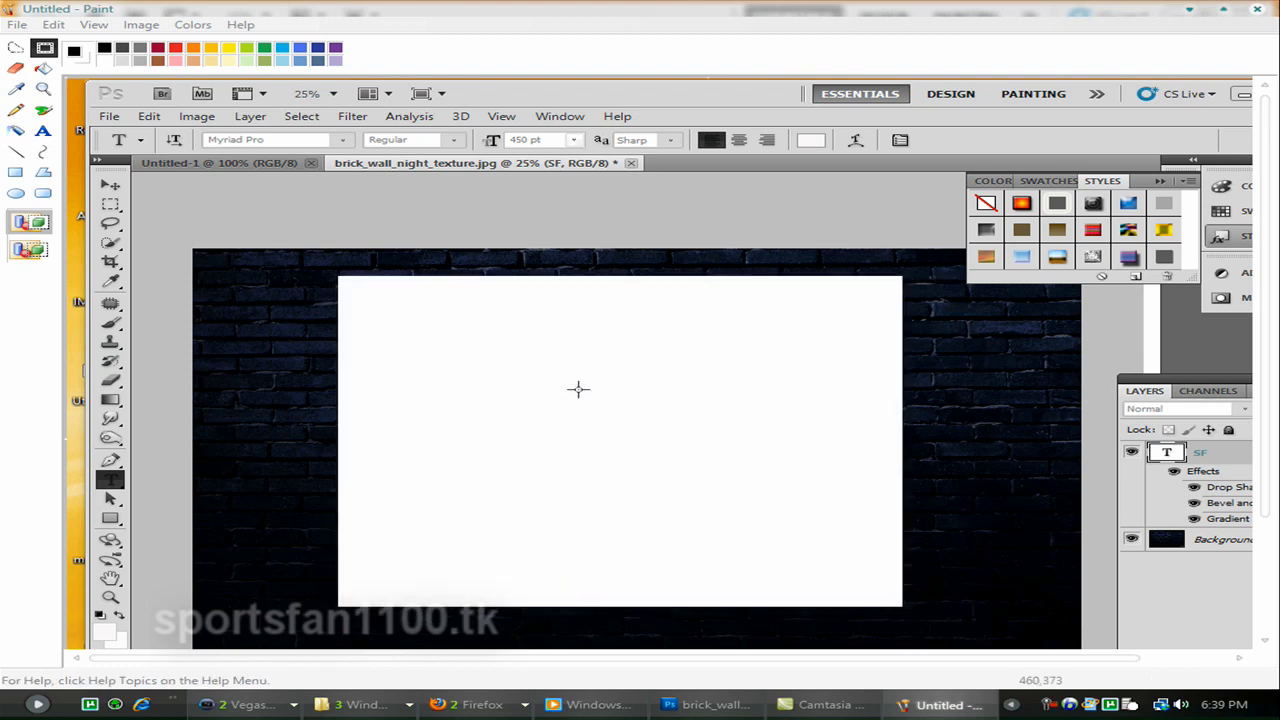
Step: Start a new picture without saving the old one and paste the SF crop into it
key(ctrl+n)
key(Tab)
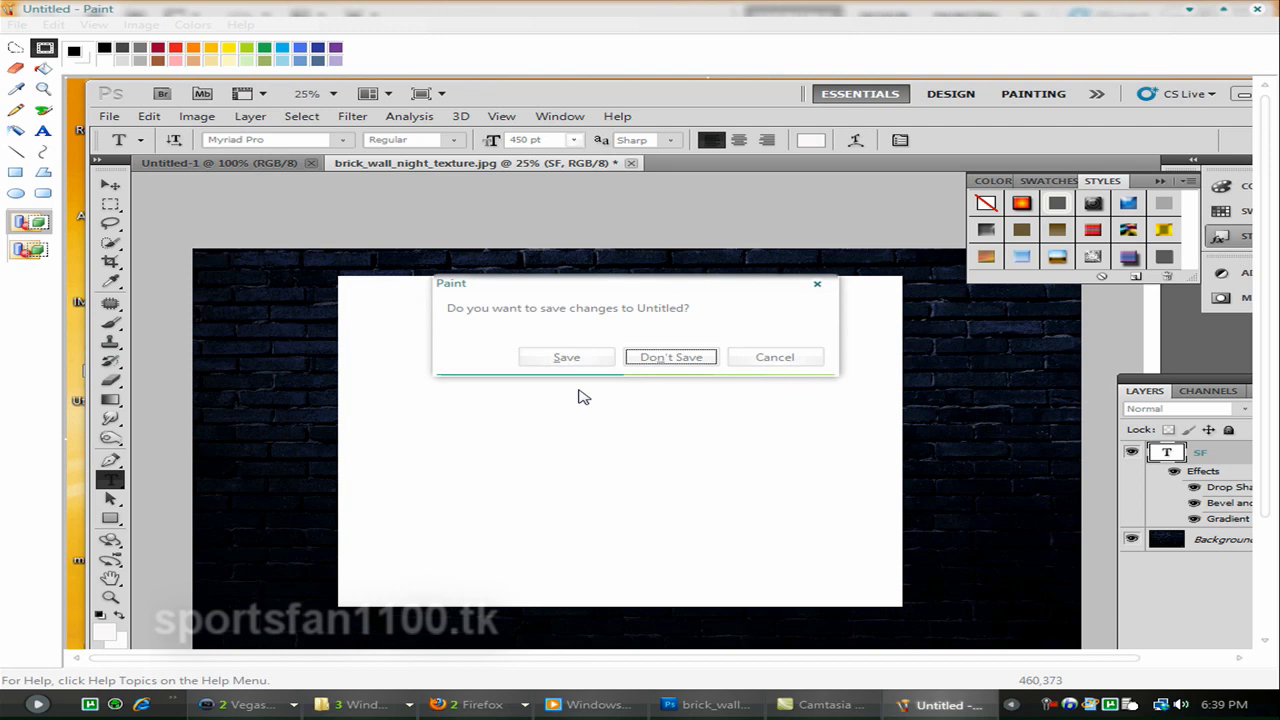
key(Return)
key(ctrl+v)
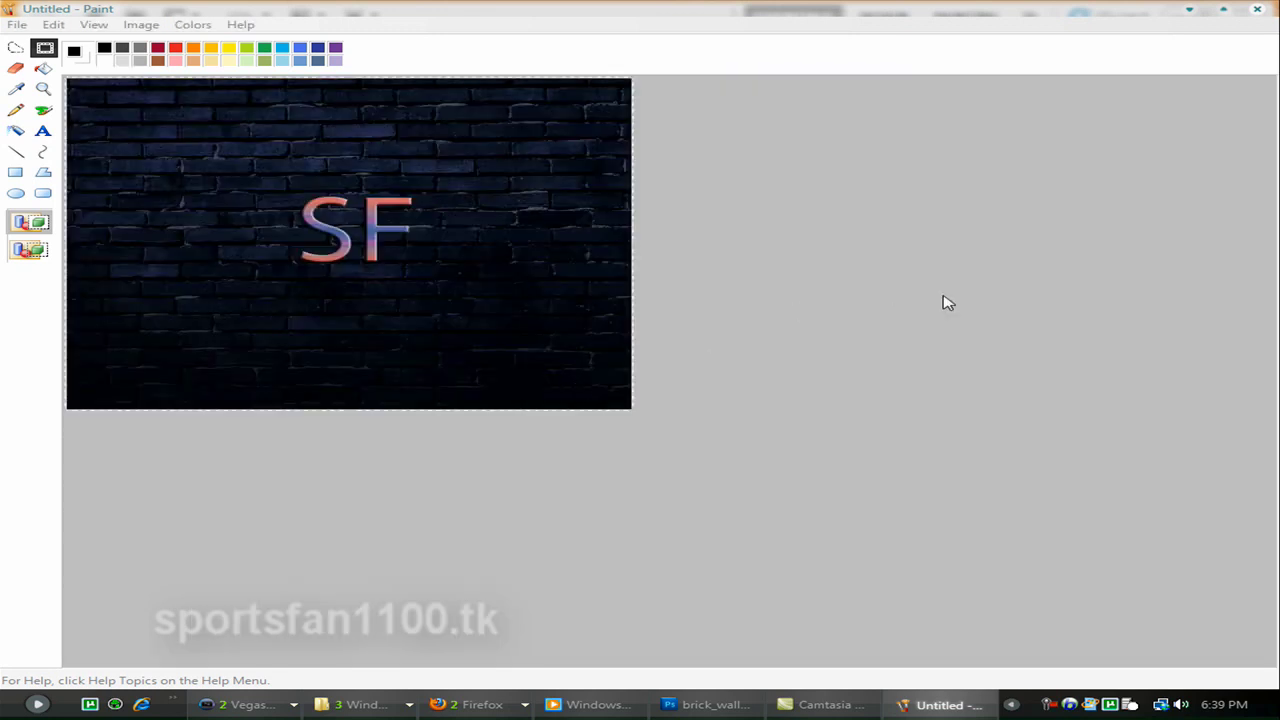
Step: Save the picture to the Desktop as a JPEG named 'txt' and minimize Paint
click(16, 24)
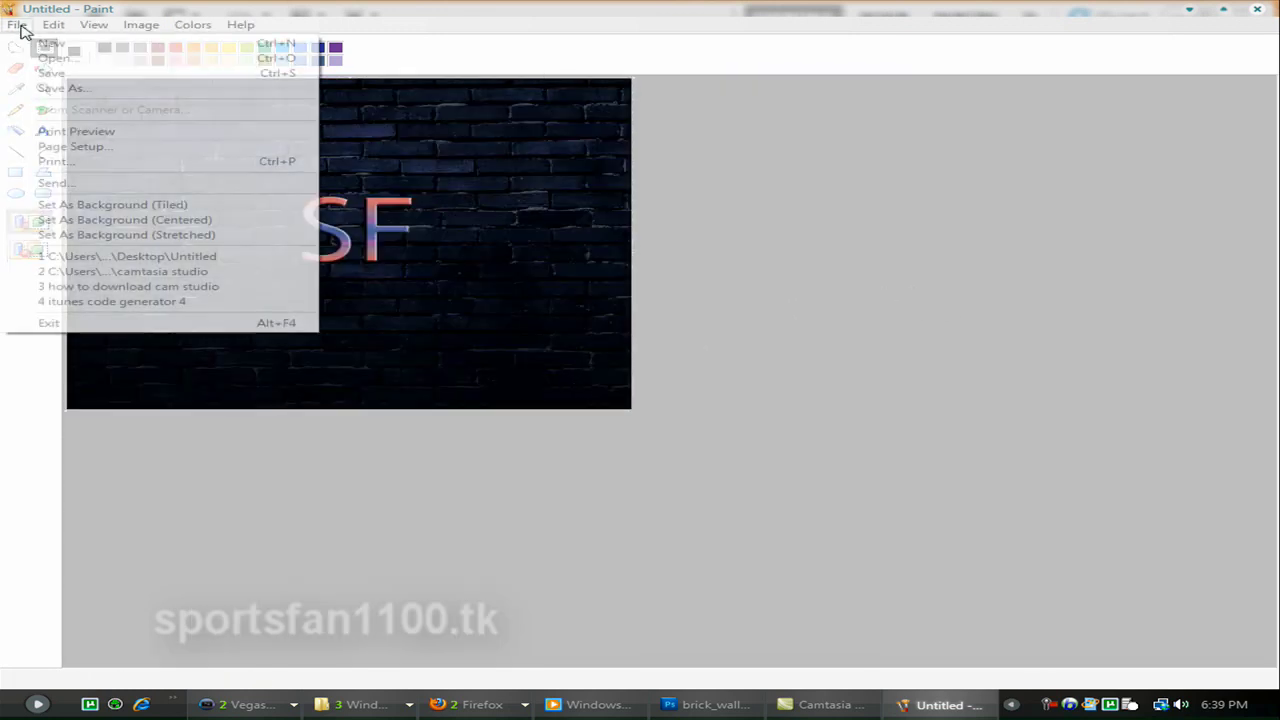
click(52, 89)
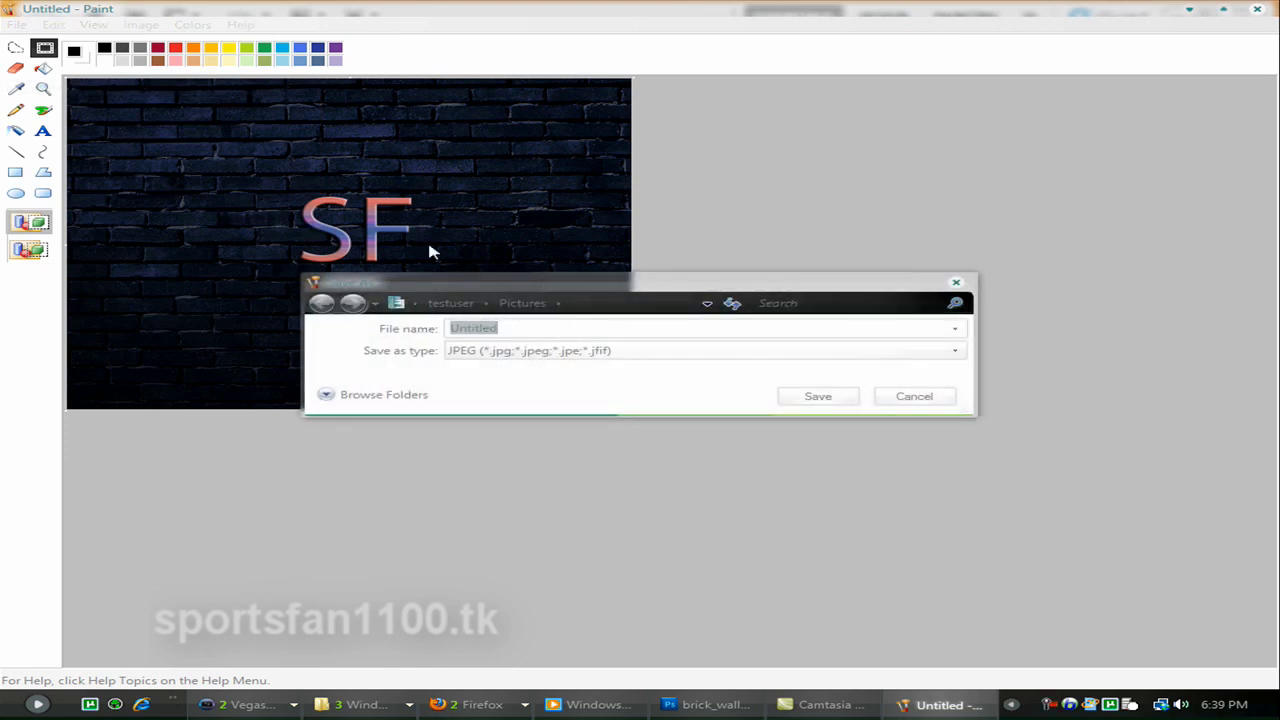
click(415, 303)
click(430, 324)
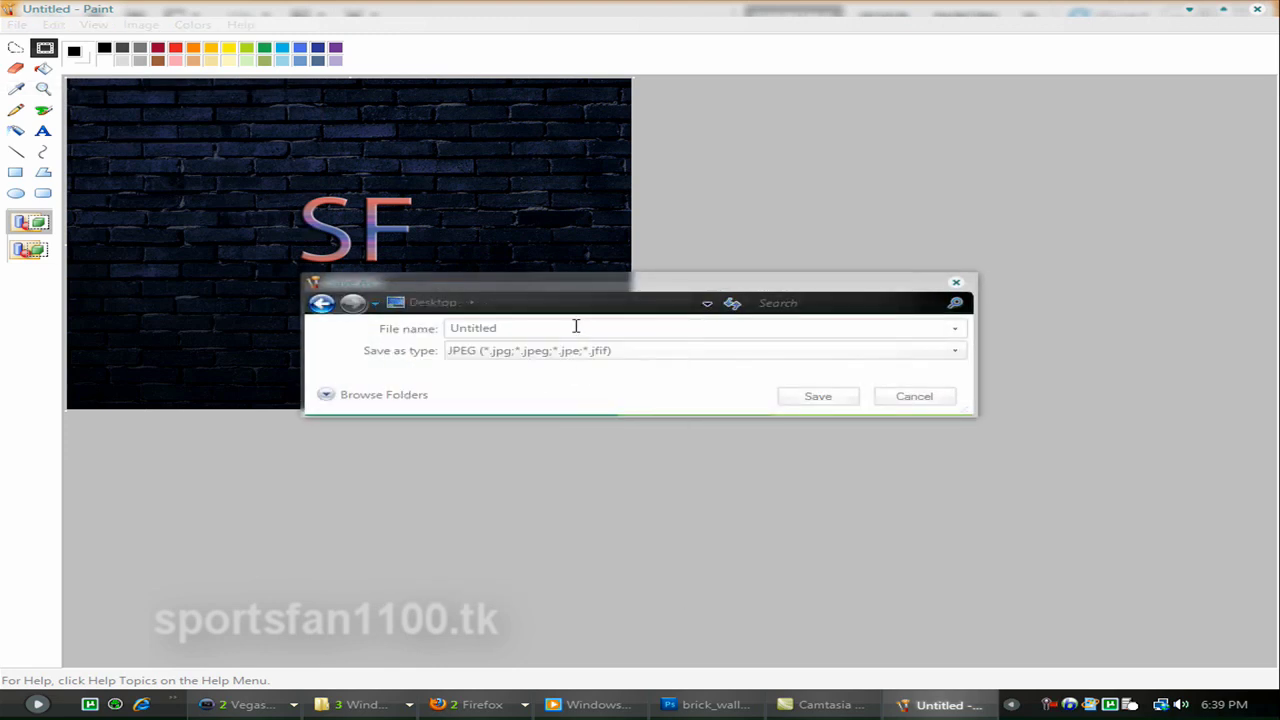
key(BackSpace)
text(txt)
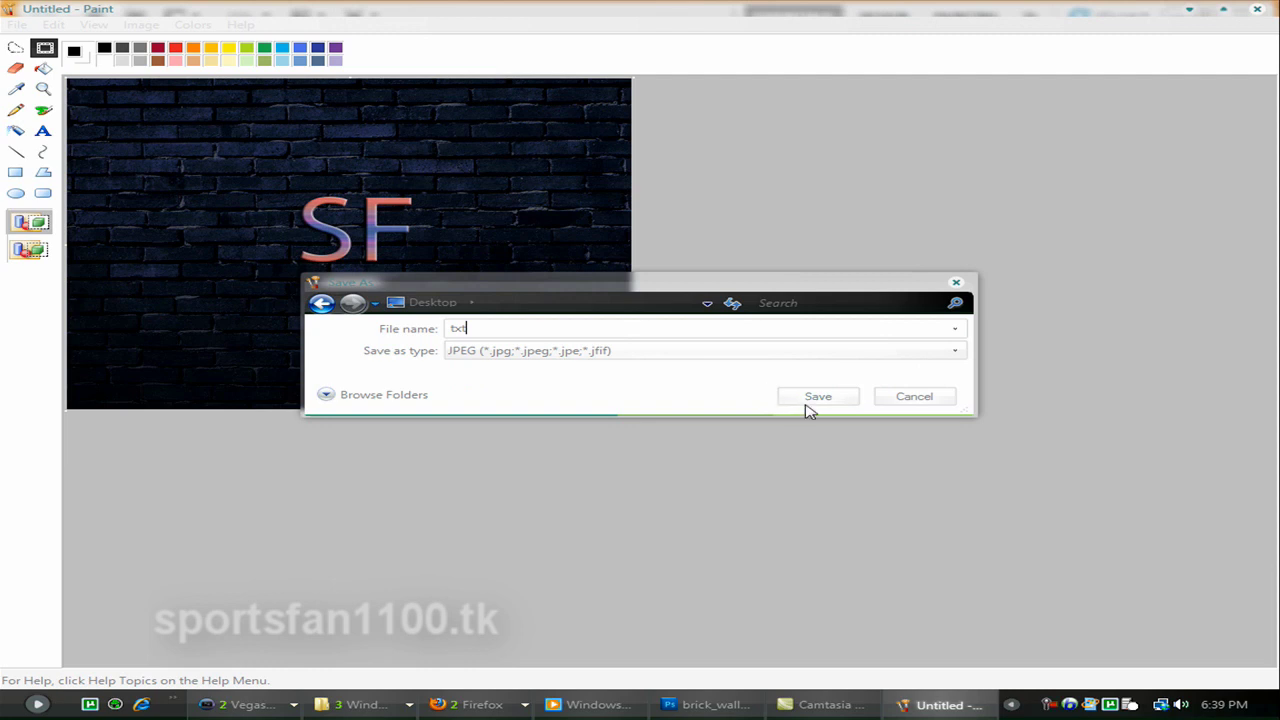
click(814, 400)
click(1188, 12)
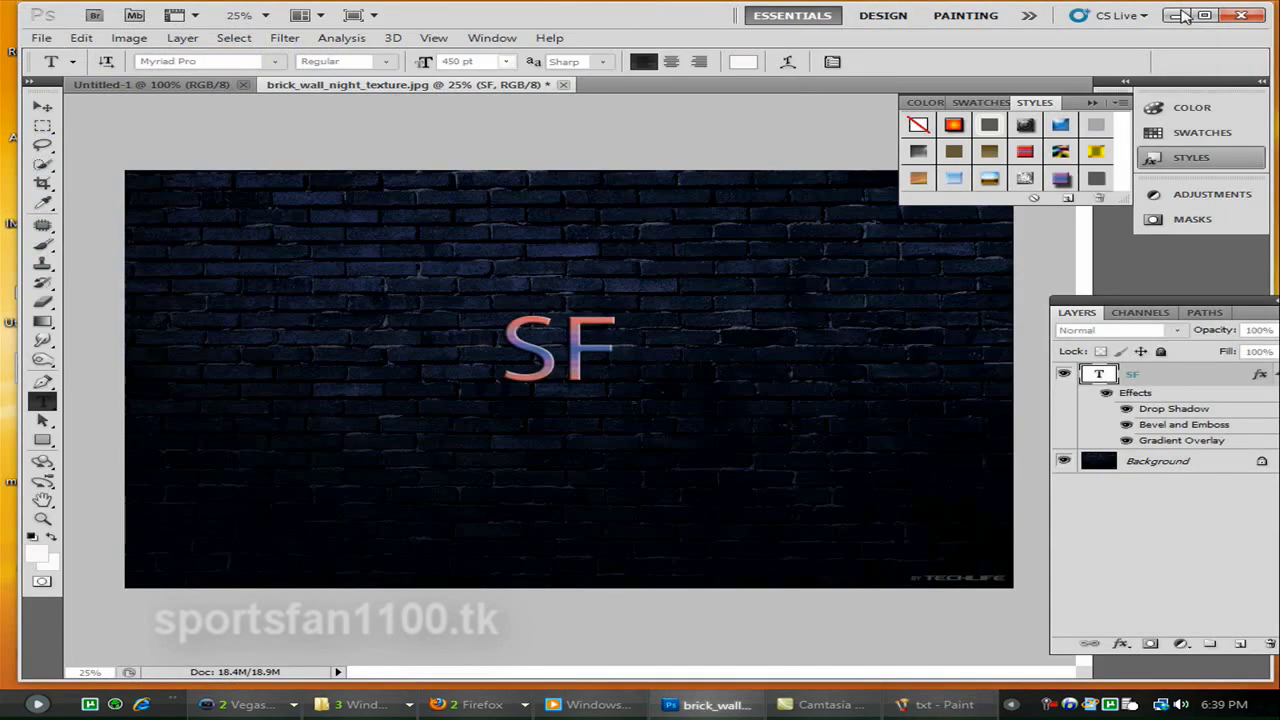
Step: Minimize Photoshop, preview the ring image in Photo Gallery, close it, and bring up Vegas Pro
click(1180, 15)
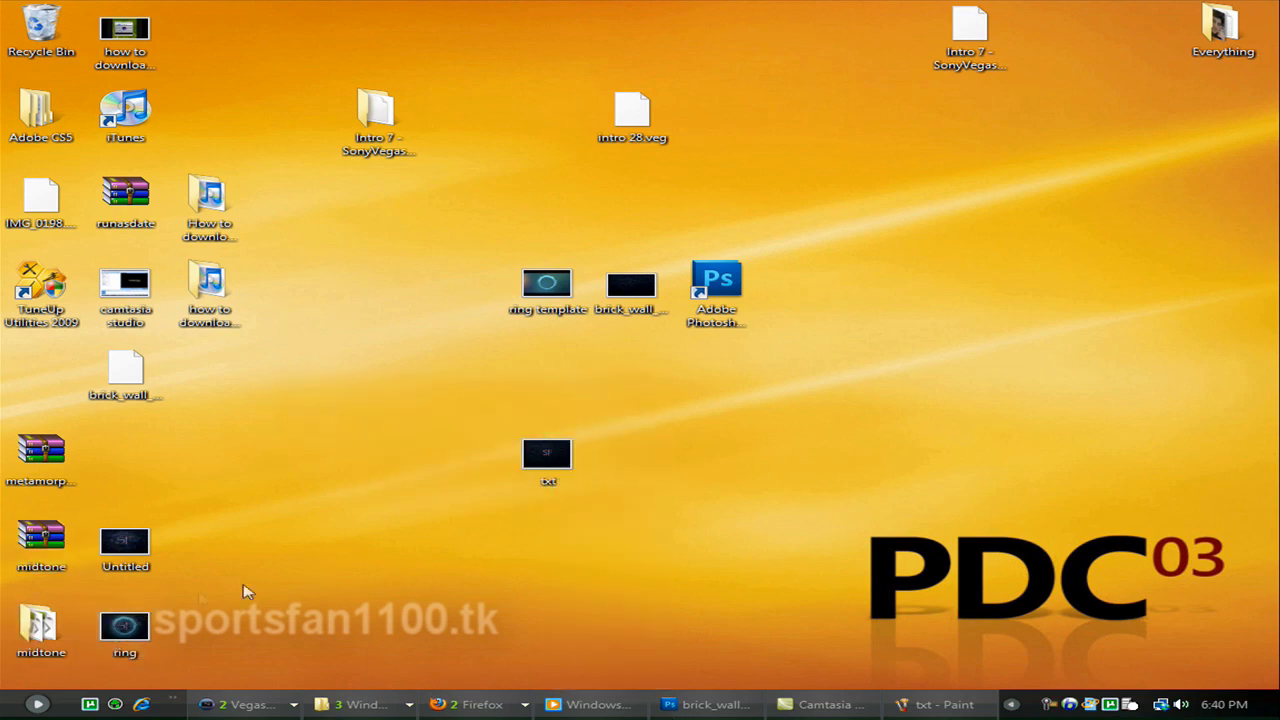
double_click(110, 622)
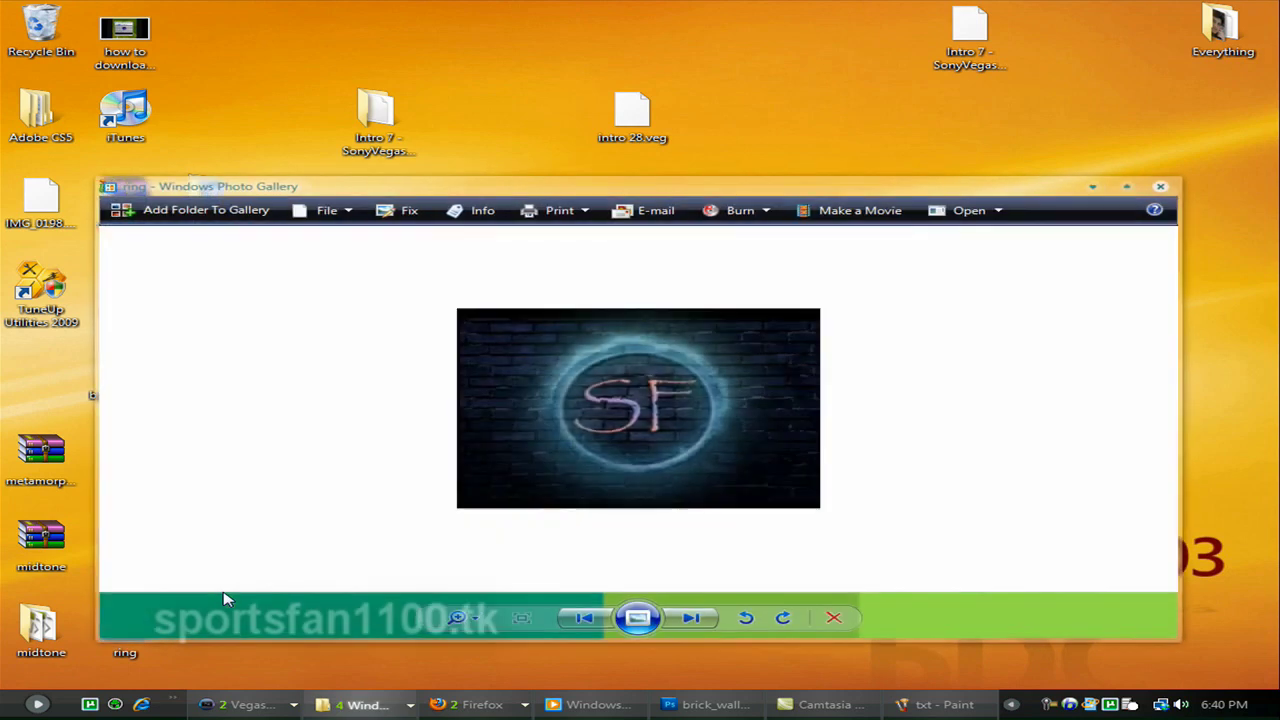
click(1162, 188)
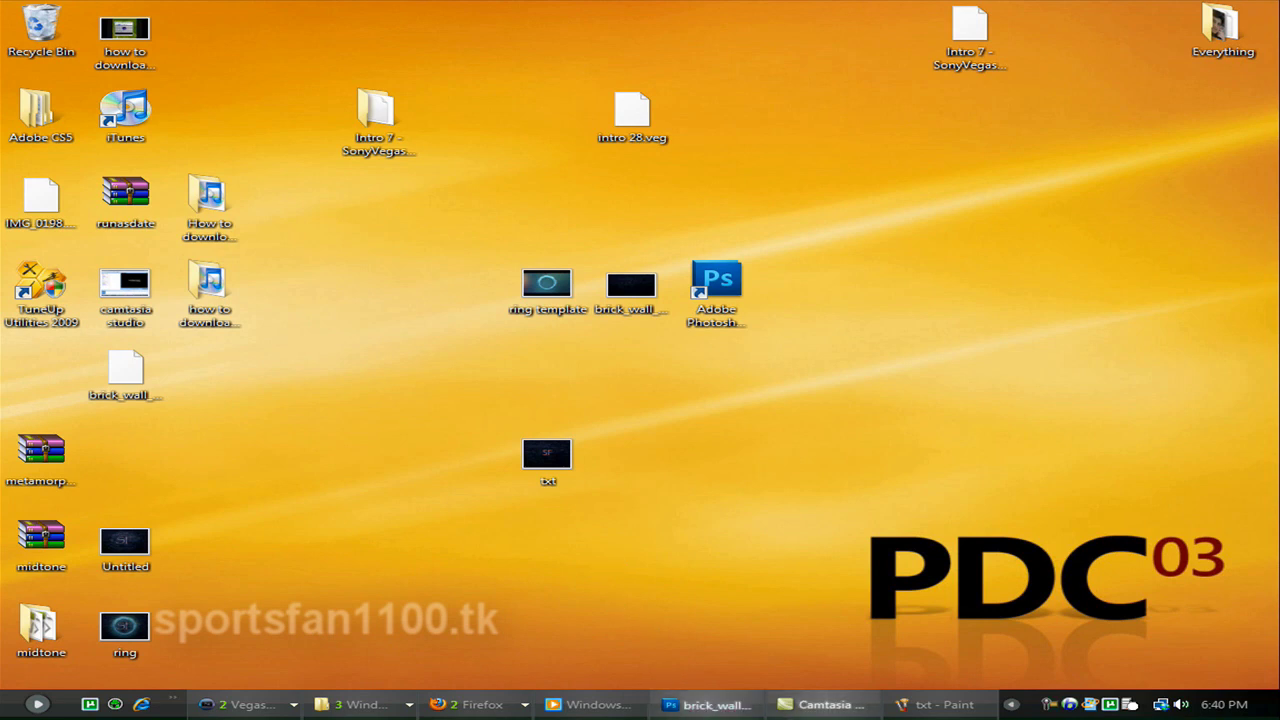
click(1045, 706)
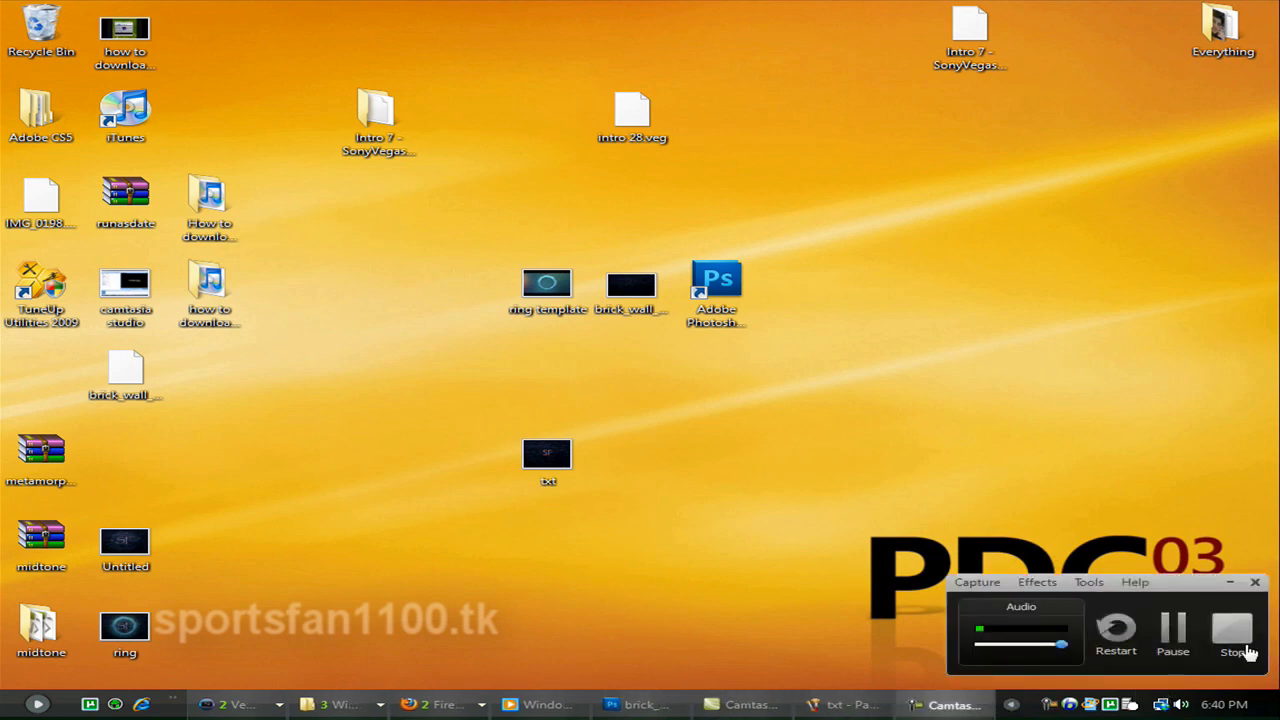
click(1226, 622)
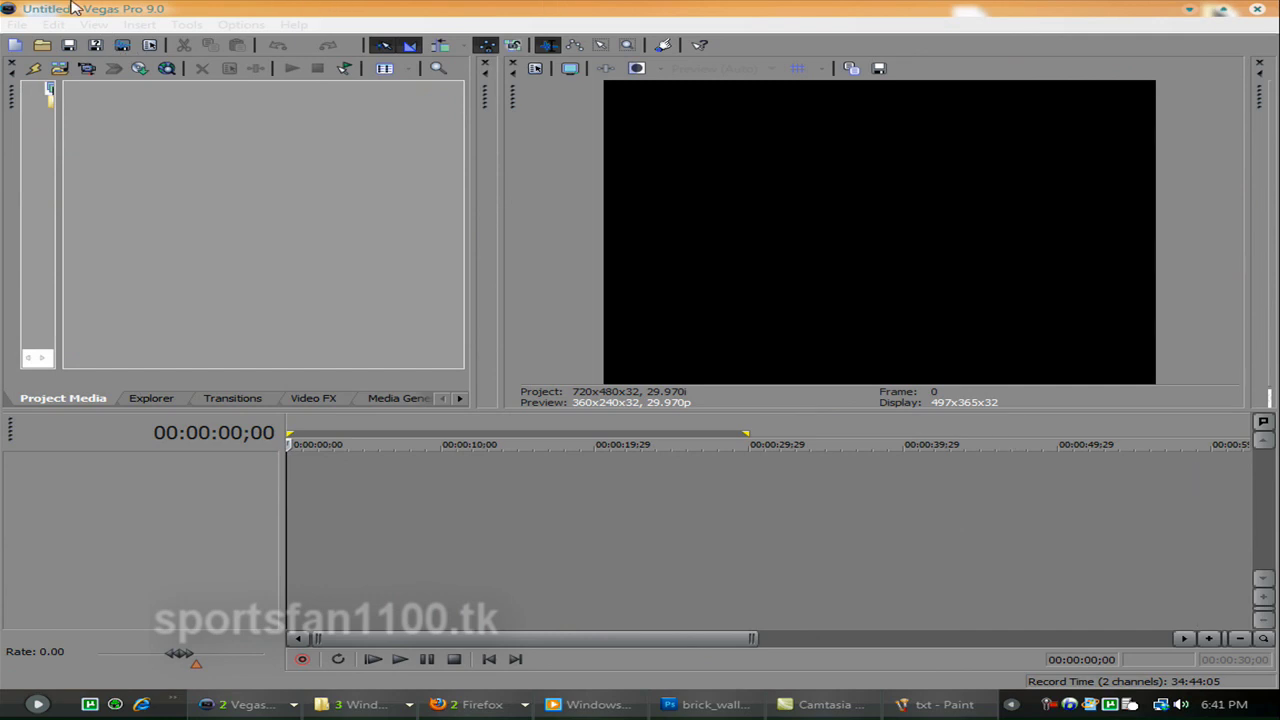
Step: Import txt.jpg from the Desktop onto the timeline, starting at the beginning
click(12, 24)
click(40, 57)
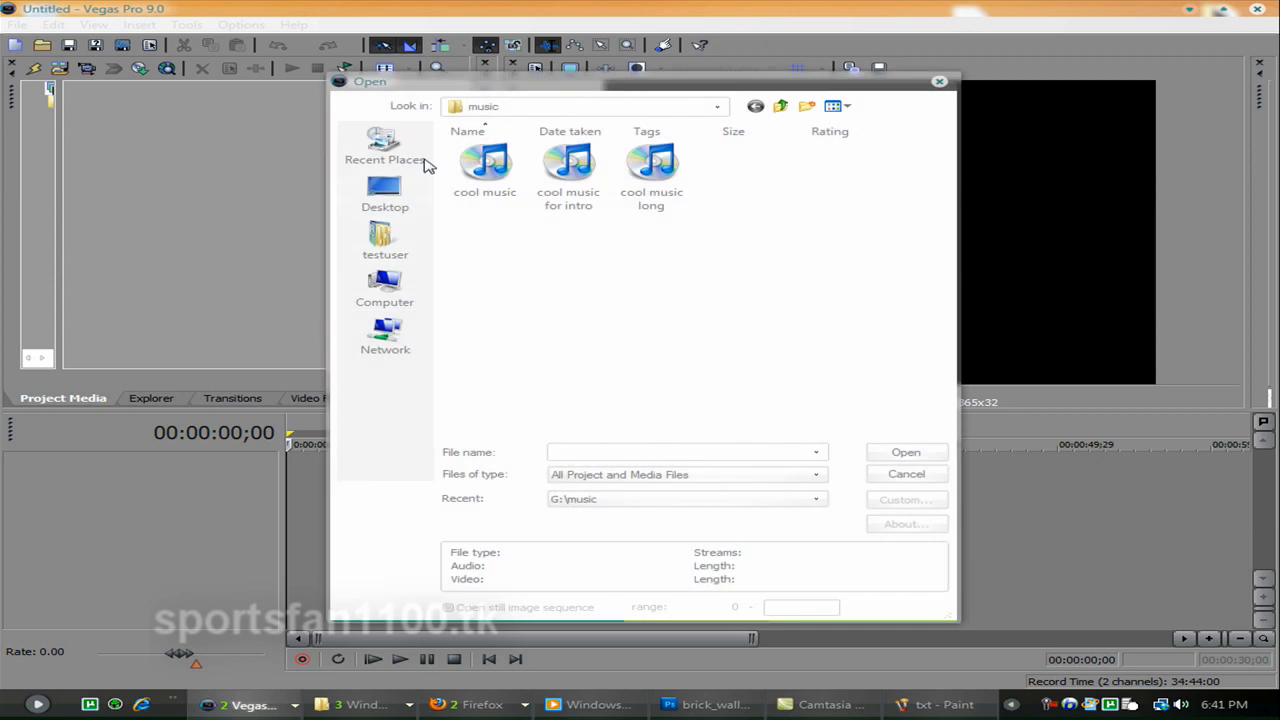
click(386, 192)
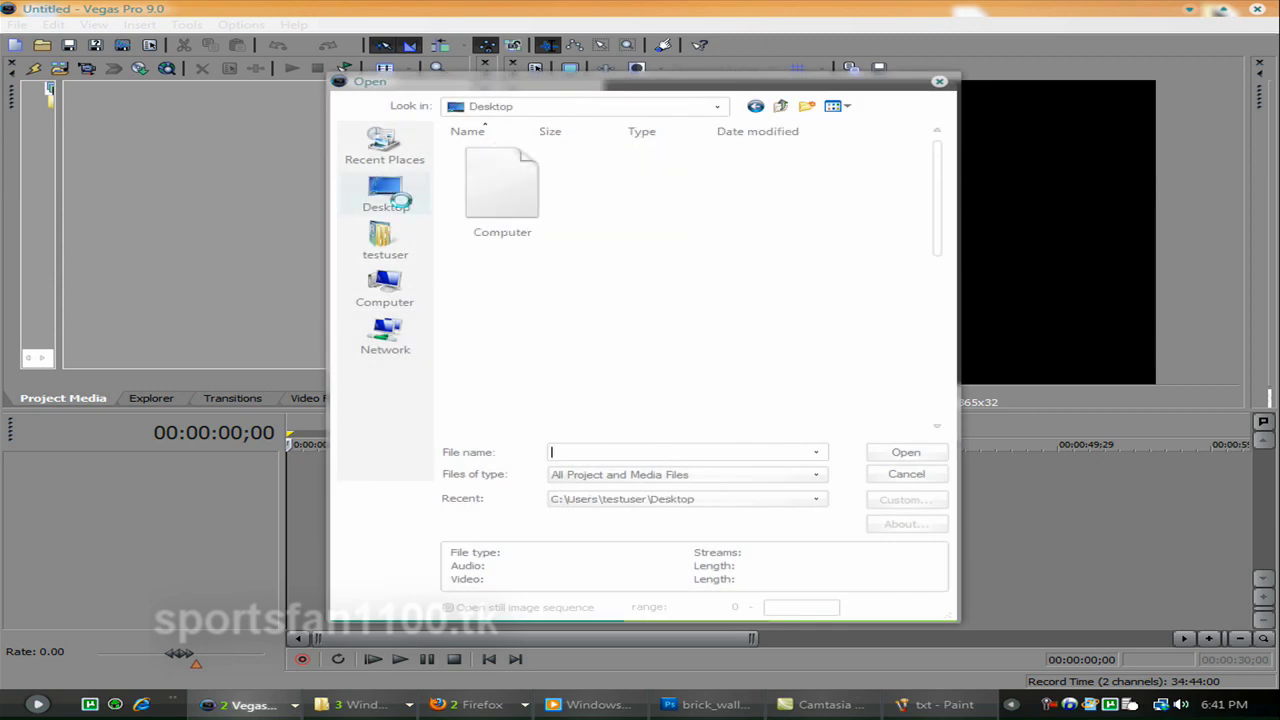
scroll(929, 251, down, 5)
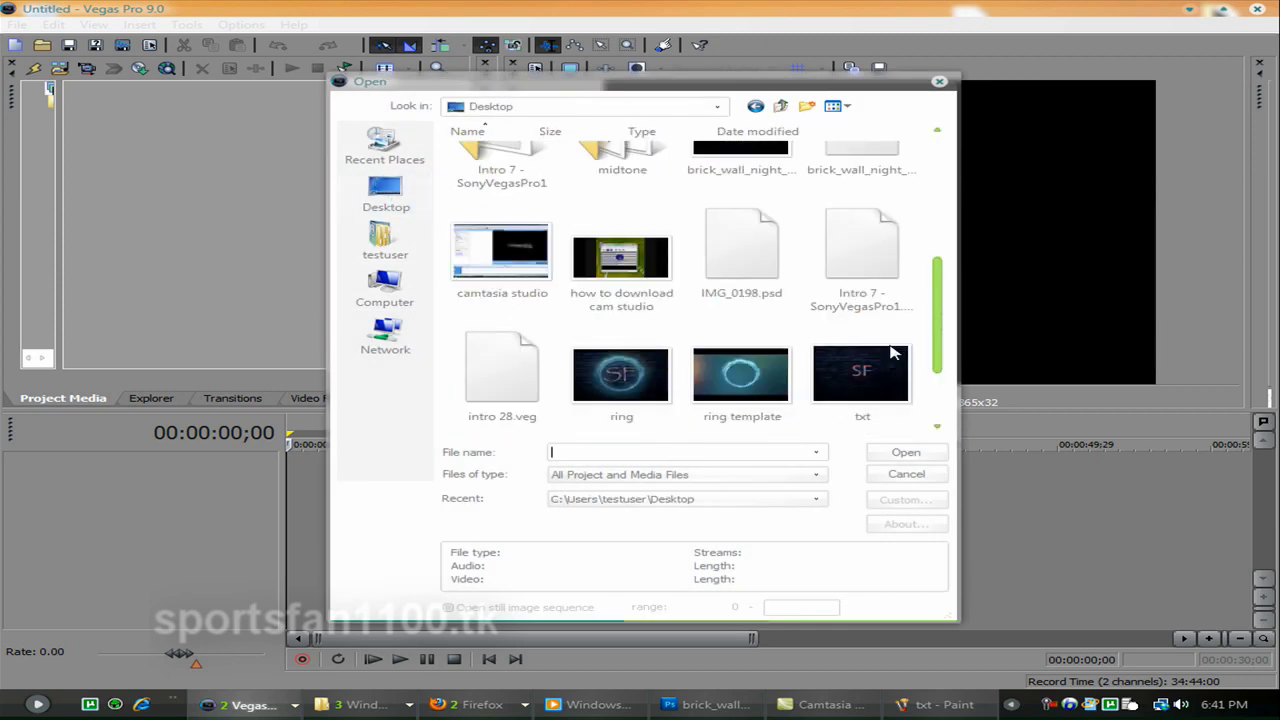
double_click(891, 360)
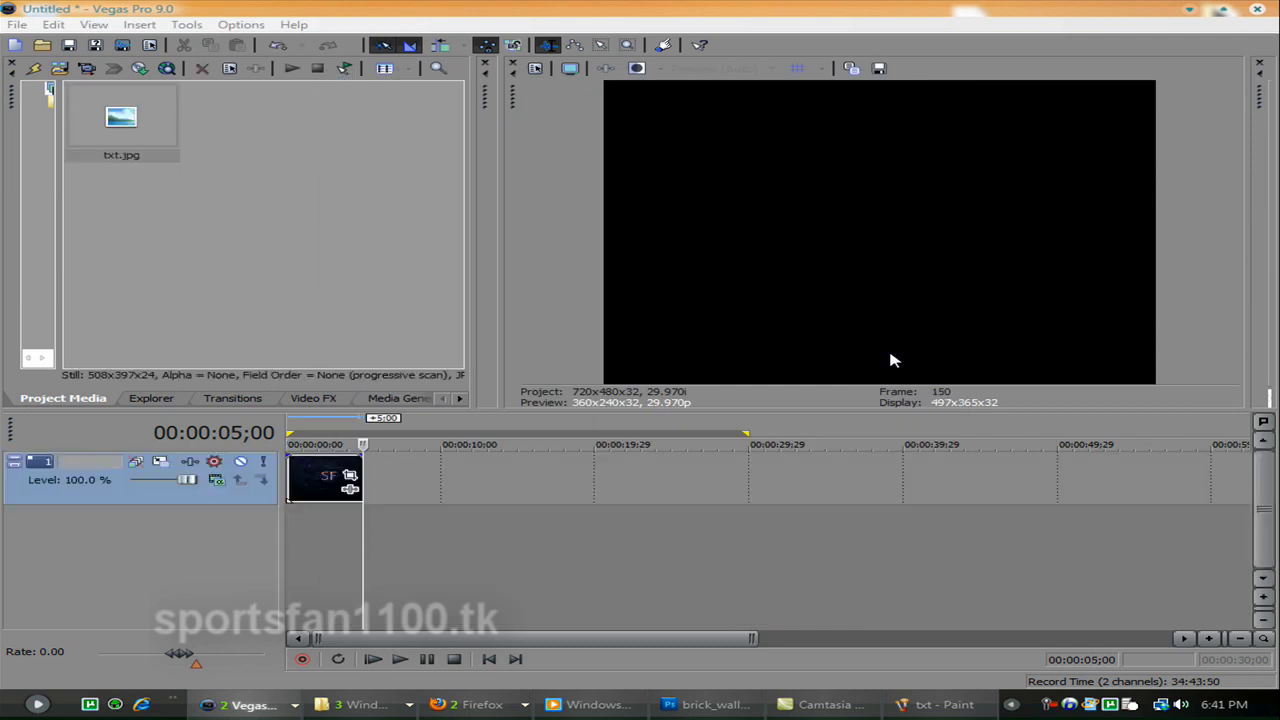
click(488, 659)
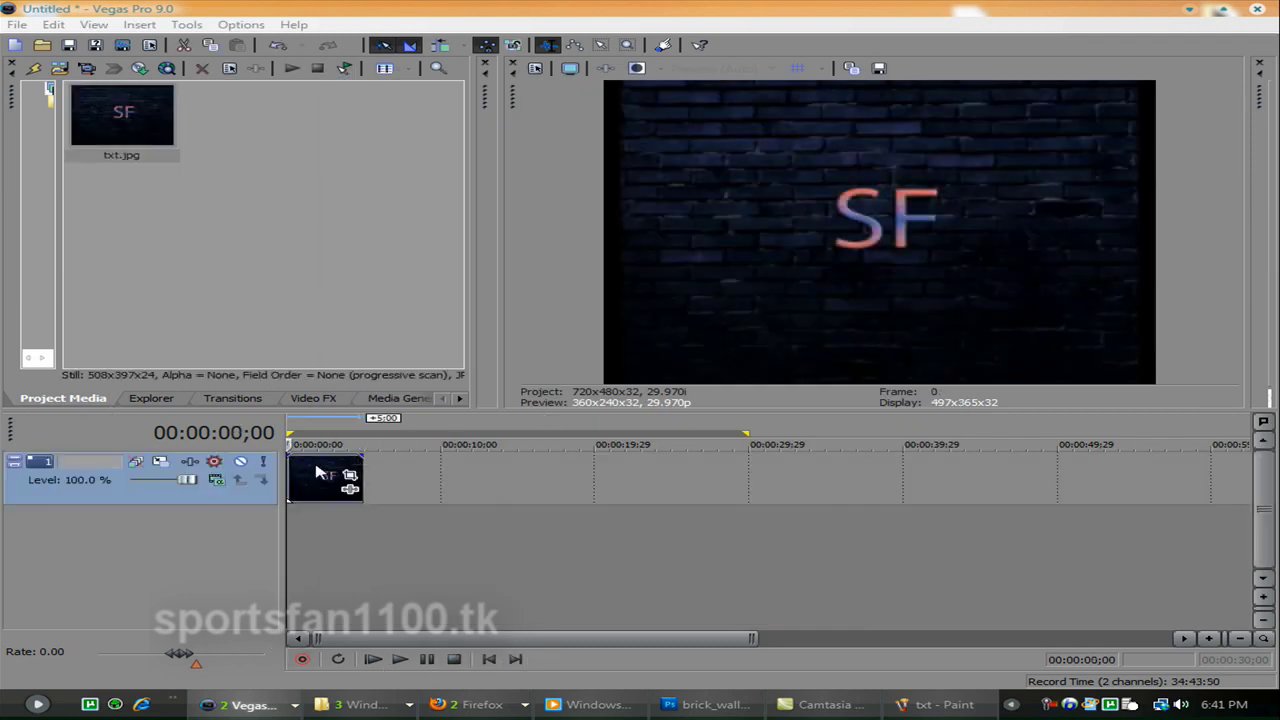
drag(325, 472, 300, 486)
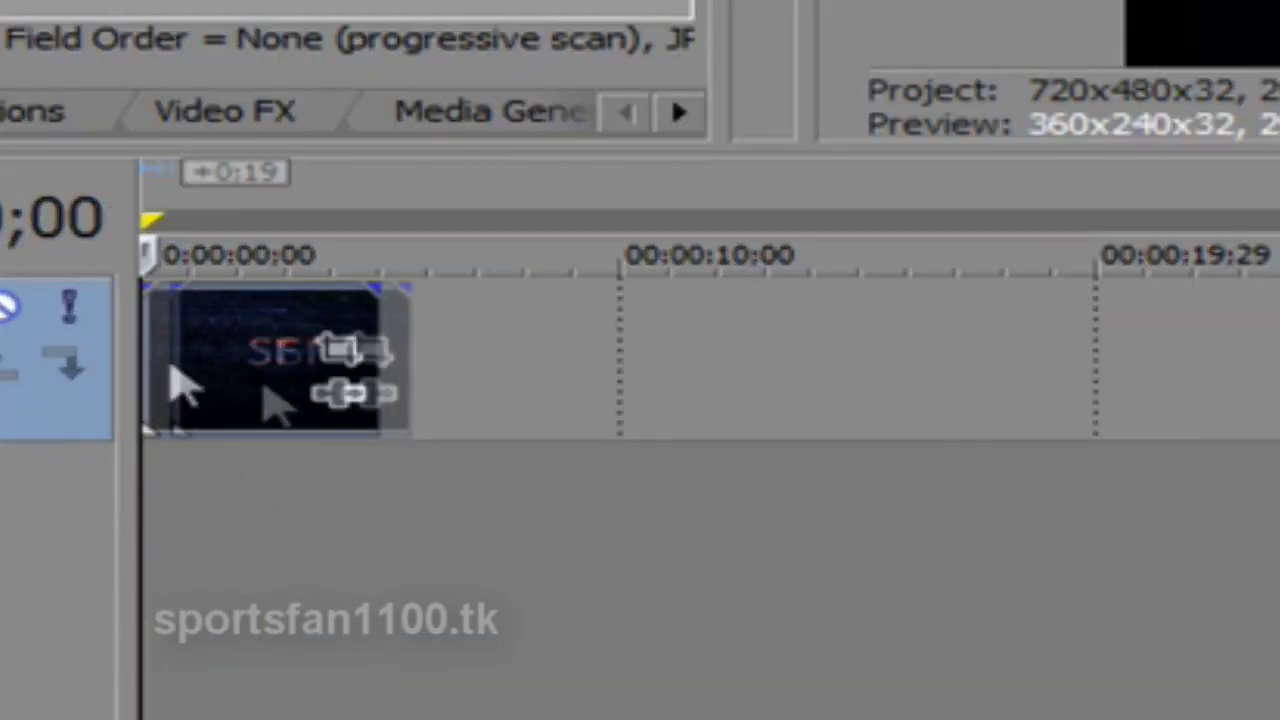
drag(172, 370, 170, 372)
Step: Insert a new video track above and import ring template.jpg onto it
right_click(766, 345)
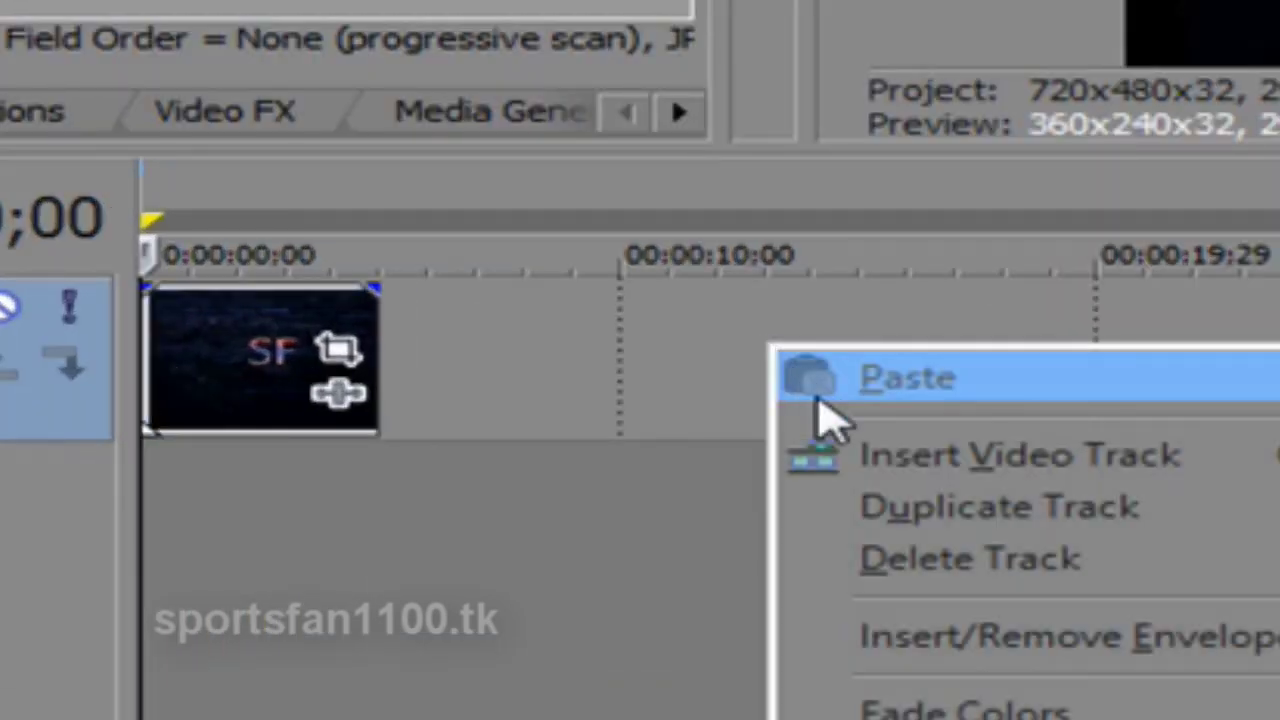
click(830, 468)
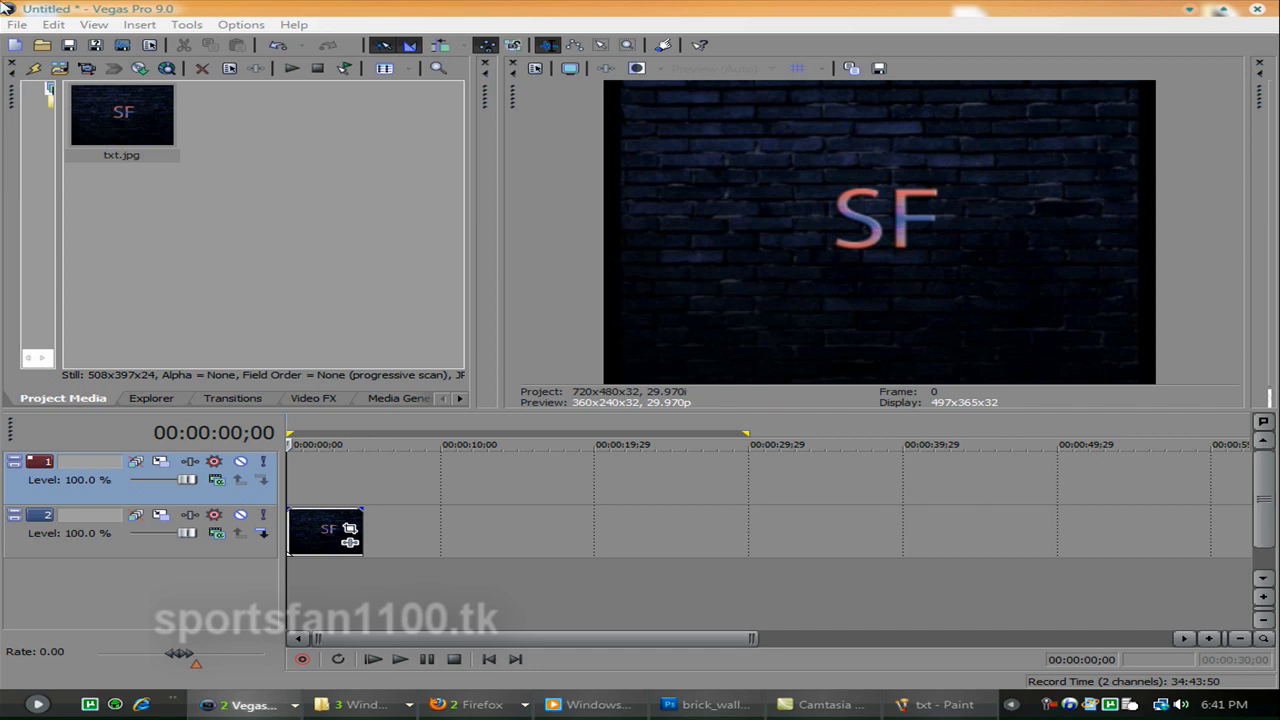
click(16, 24)
click(45, 70)
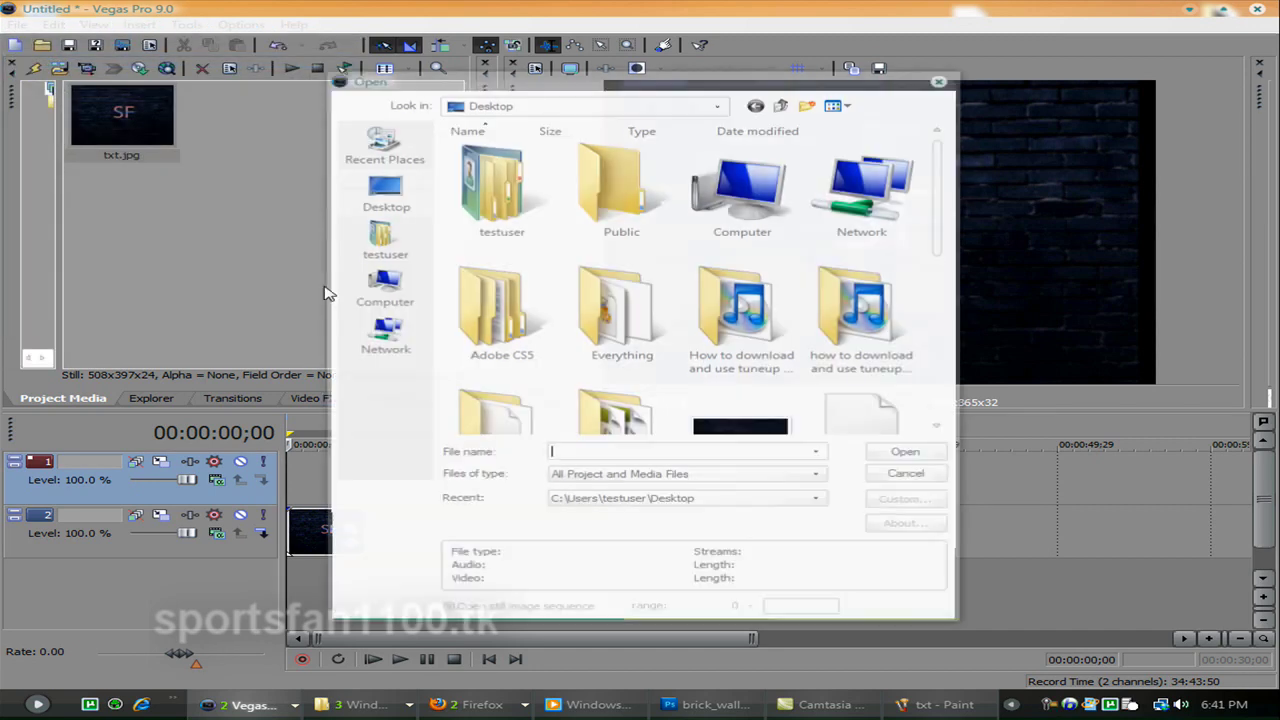
drag(938, 194, 886, 349)
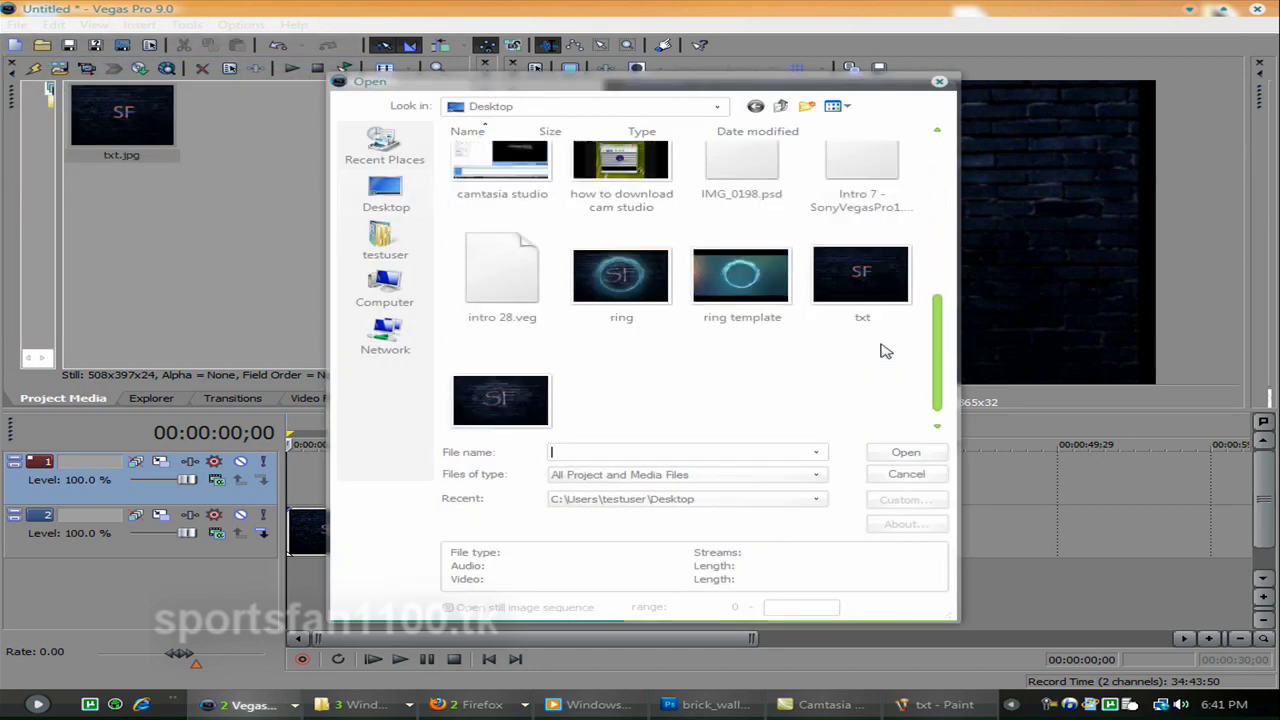
double_click(770, 282)
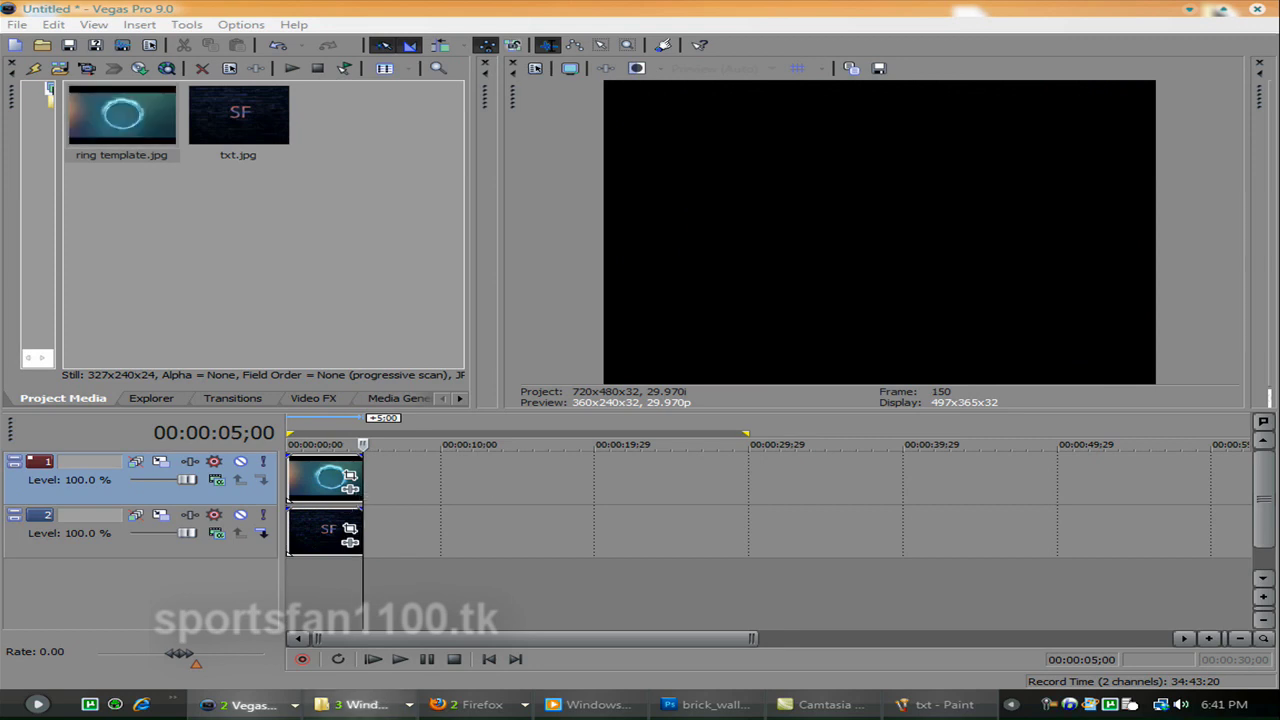
click(488, 659)
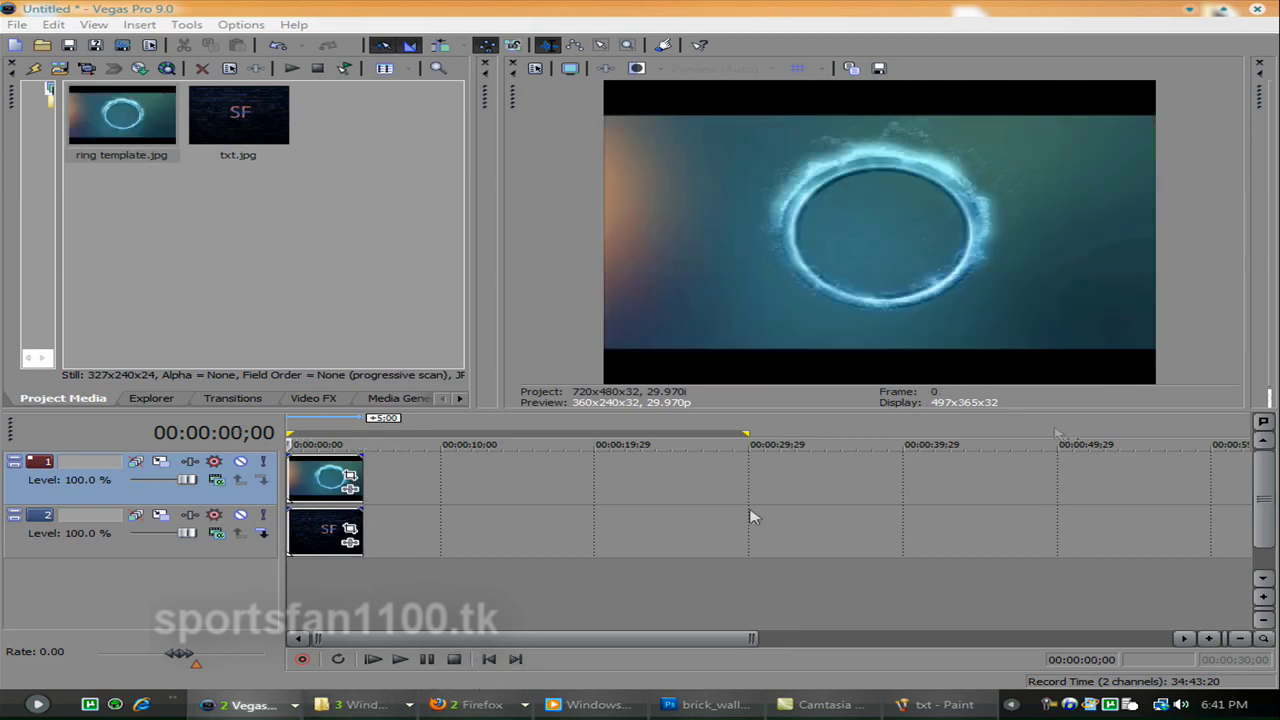
Step: Resize the ring template's pan/crop frame to 327.8 × 240.6 so the ring fills the preview
click(350, 476)
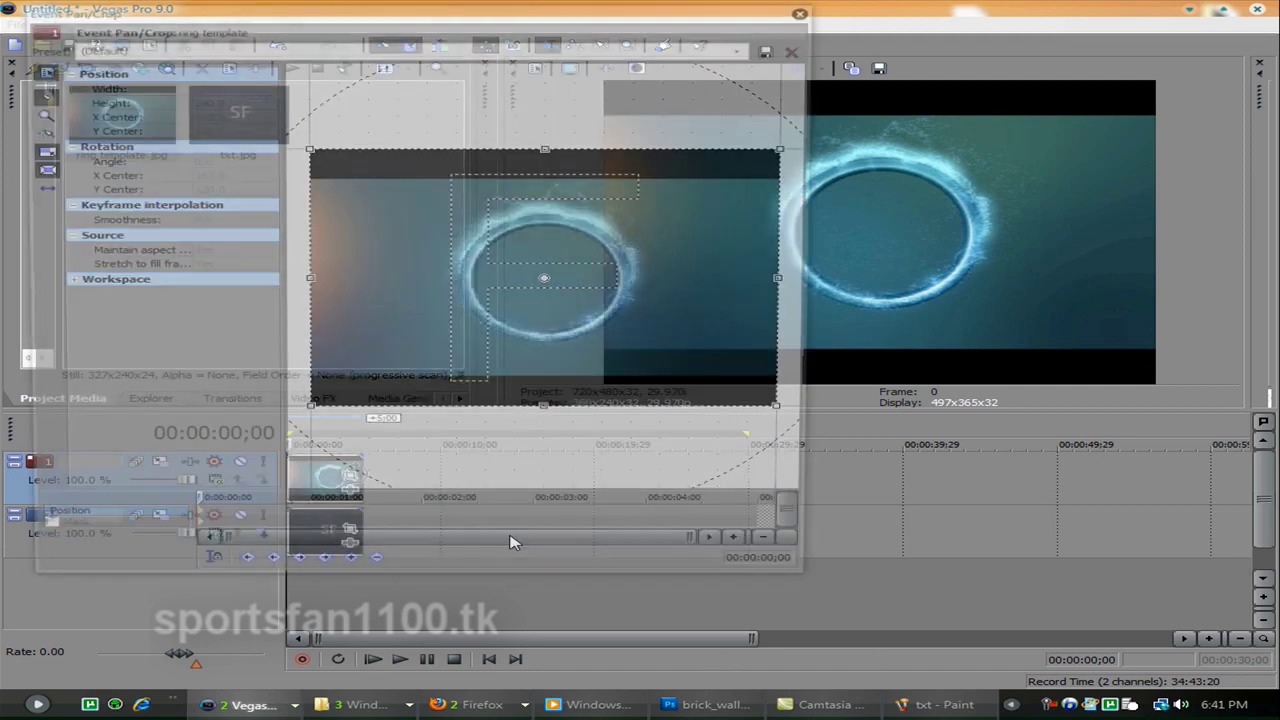
click(808, 12)
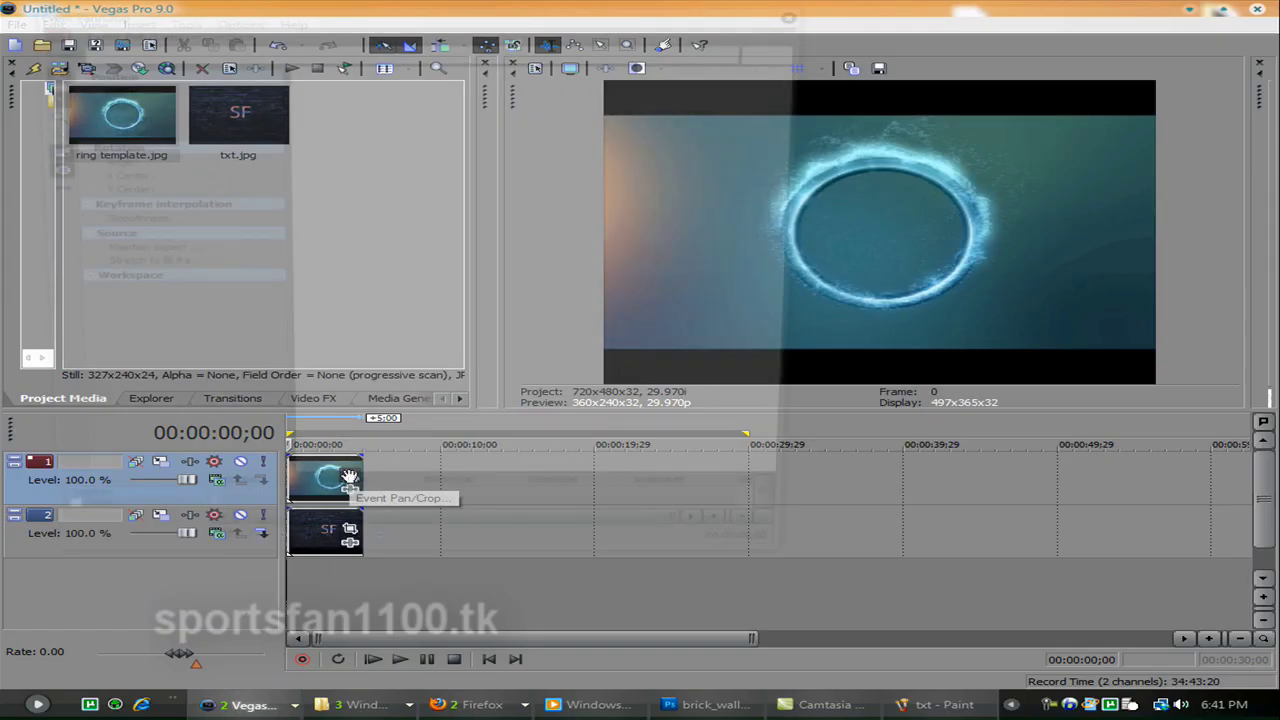
click(349, 477)
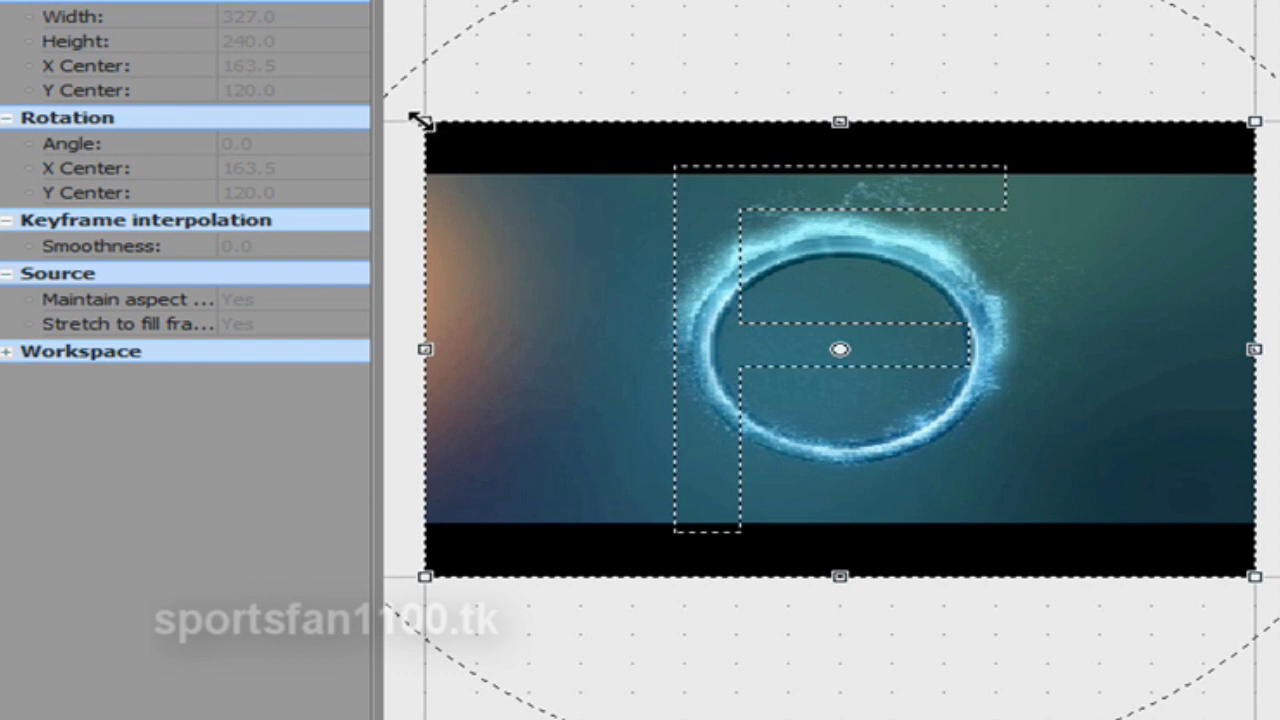
drag(422, 120, 237, 6)
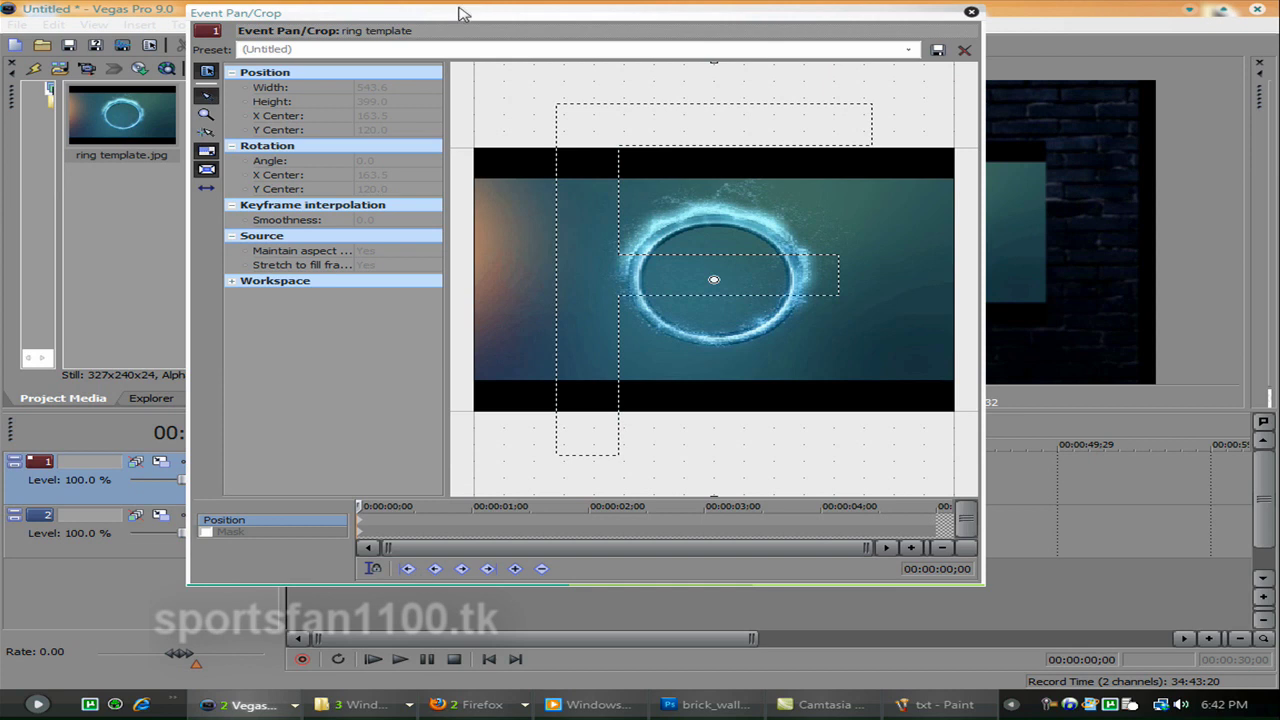
drag(462, 13, 164, 8)
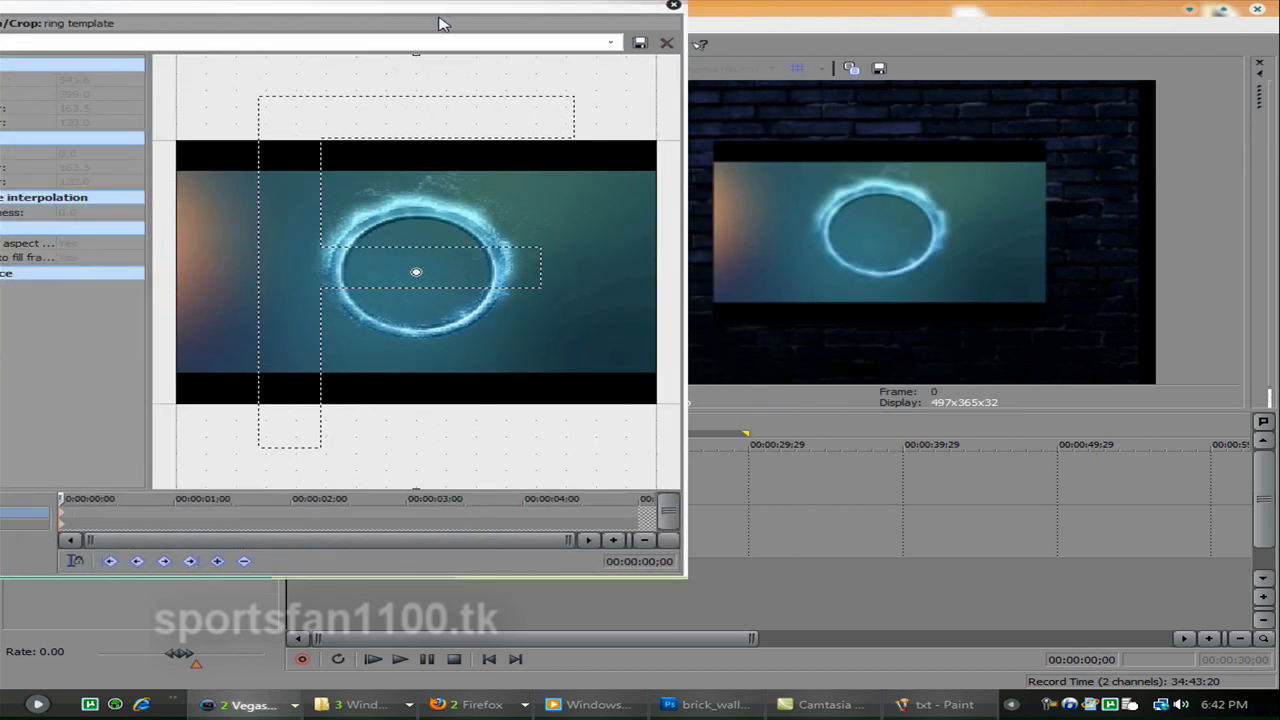
drag(524, 7, 687, 35)
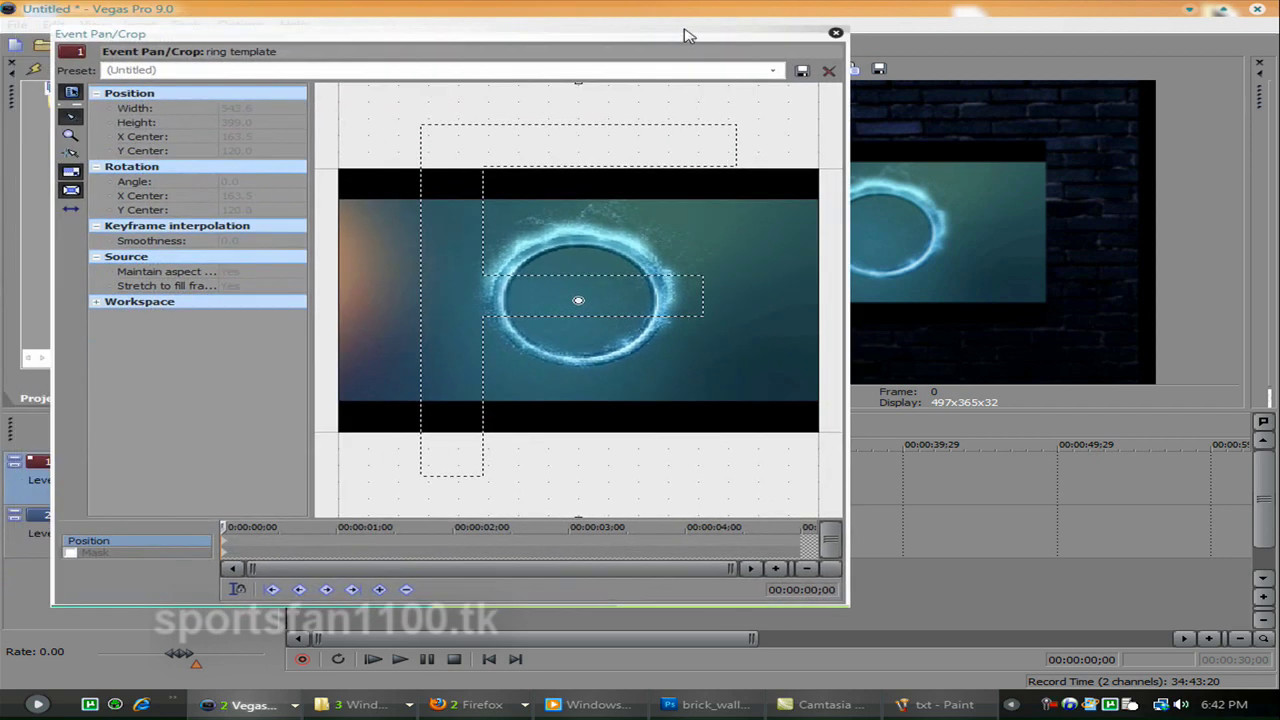
scroll(555, 194, down, 5)
drag(398, 197, 468, 223)
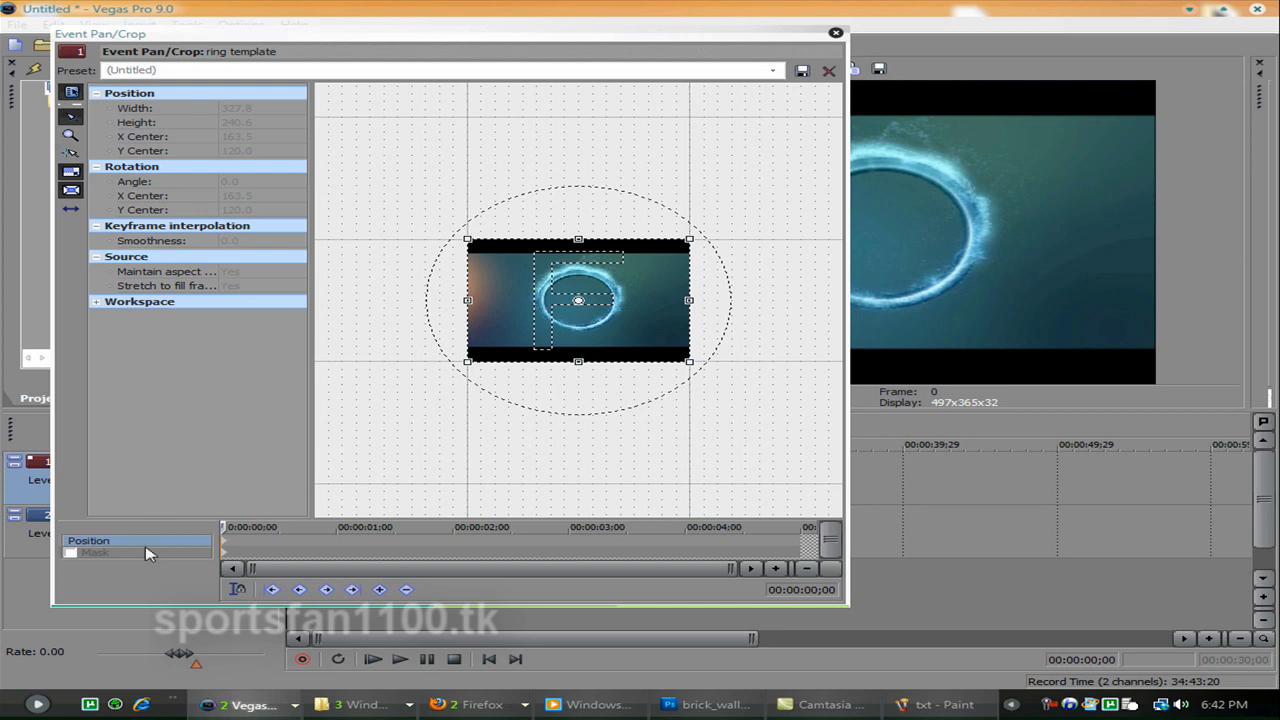
Step: Enable Mask on the ring image and draw an outer path around the ring and an inner path inside it
click(71, 553)
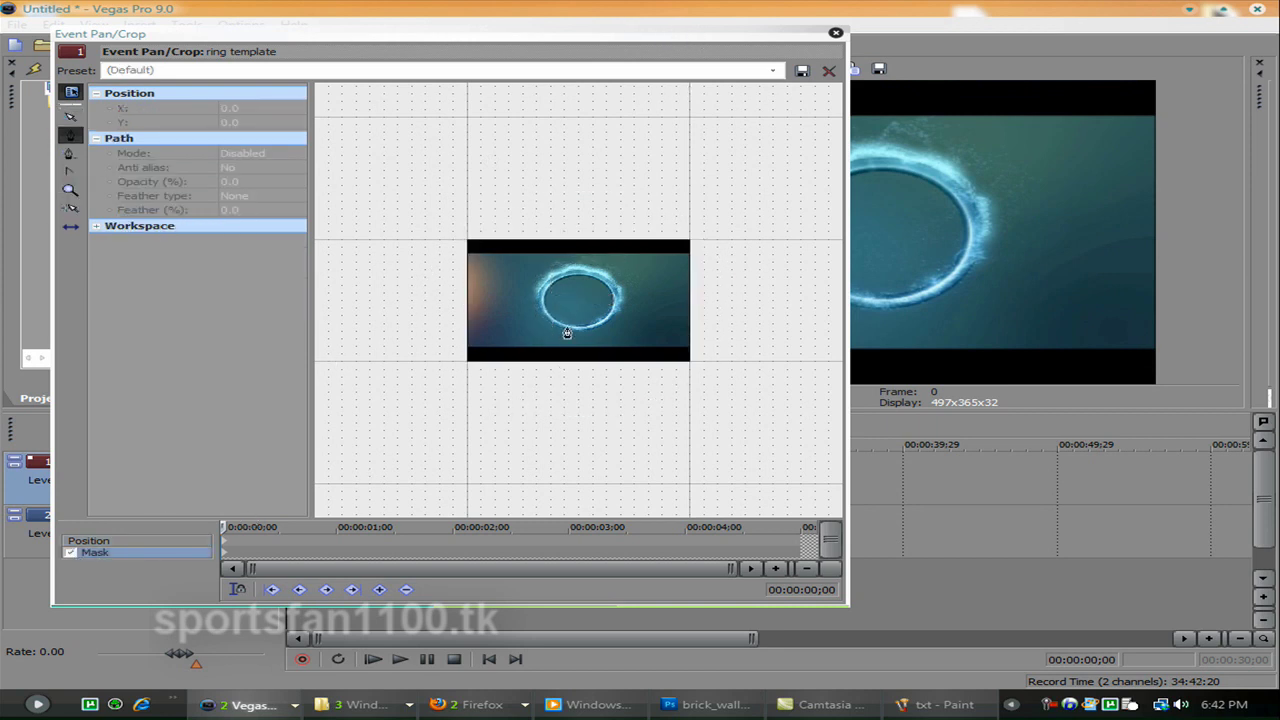
scroll(526, 406, up, 8)
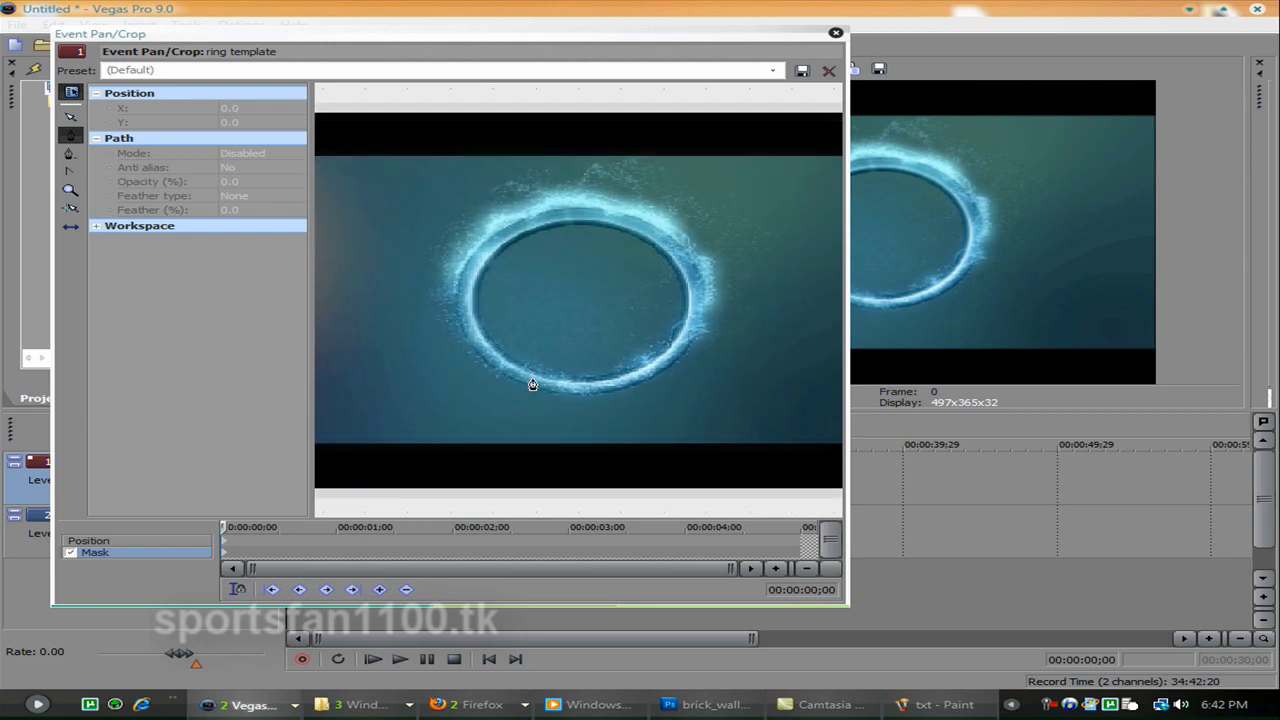
click(488, 393)
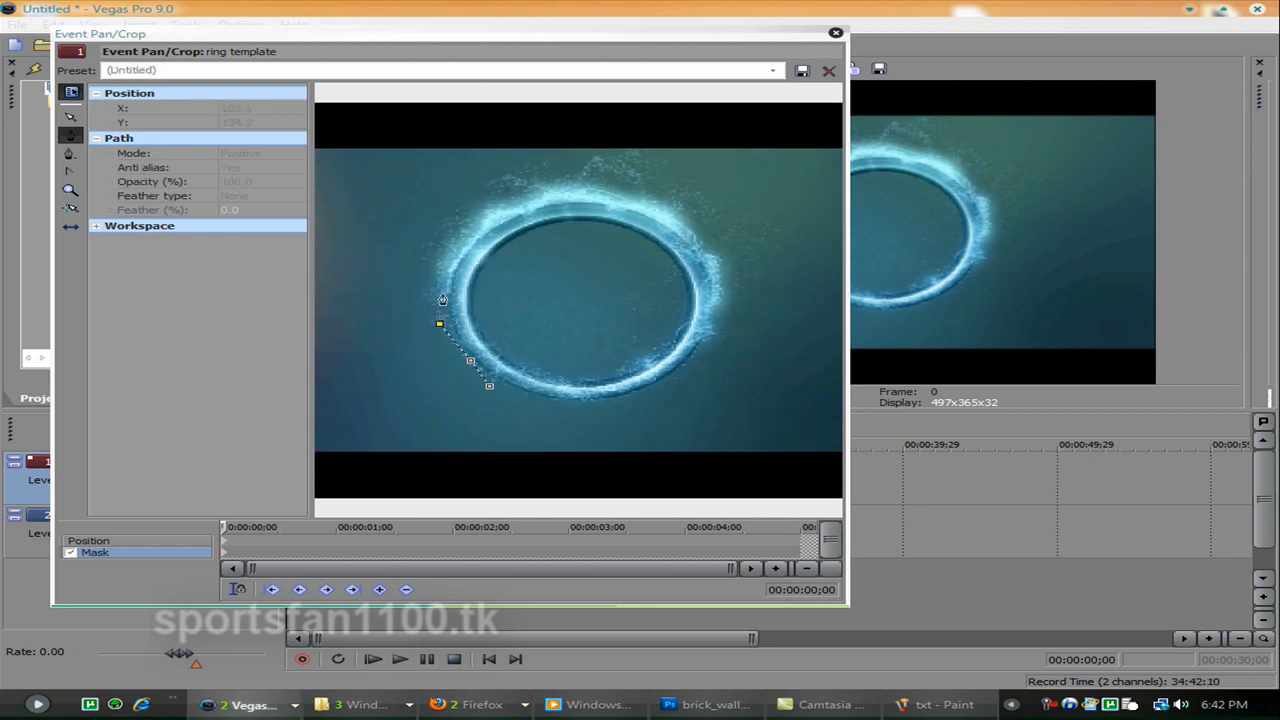
click(449, 231)
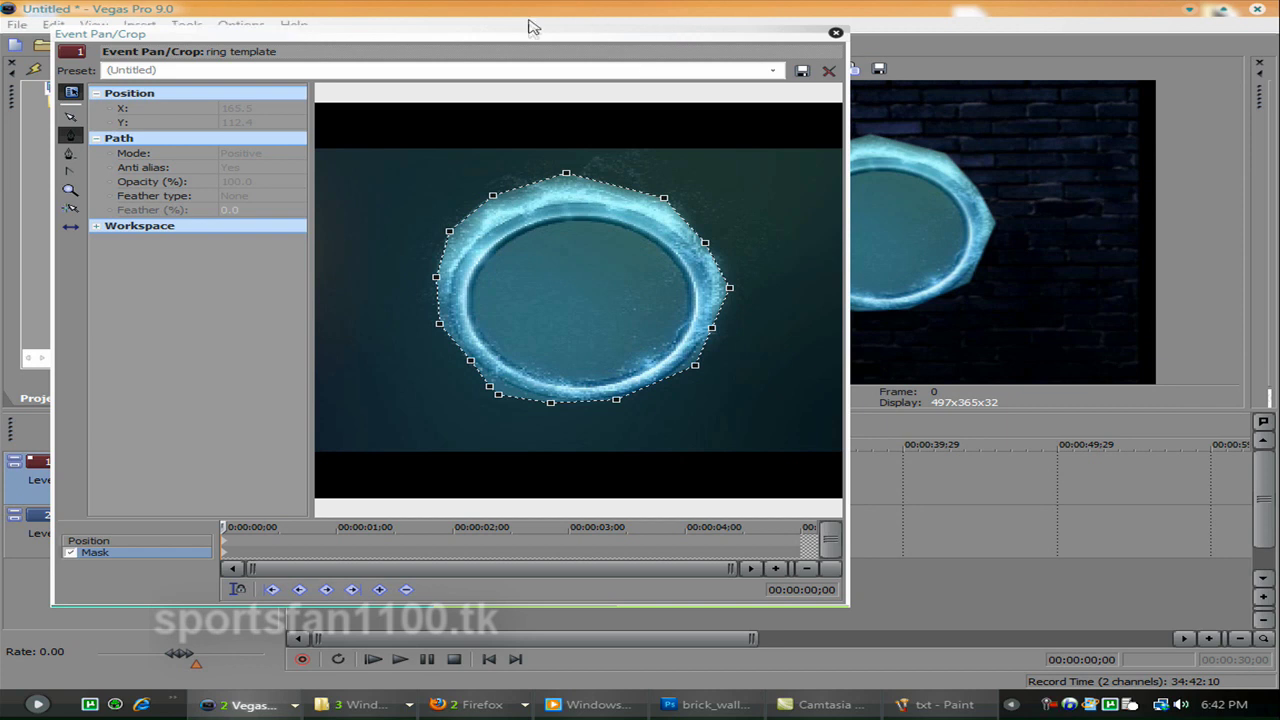
drag(388, 42, 271, 34)
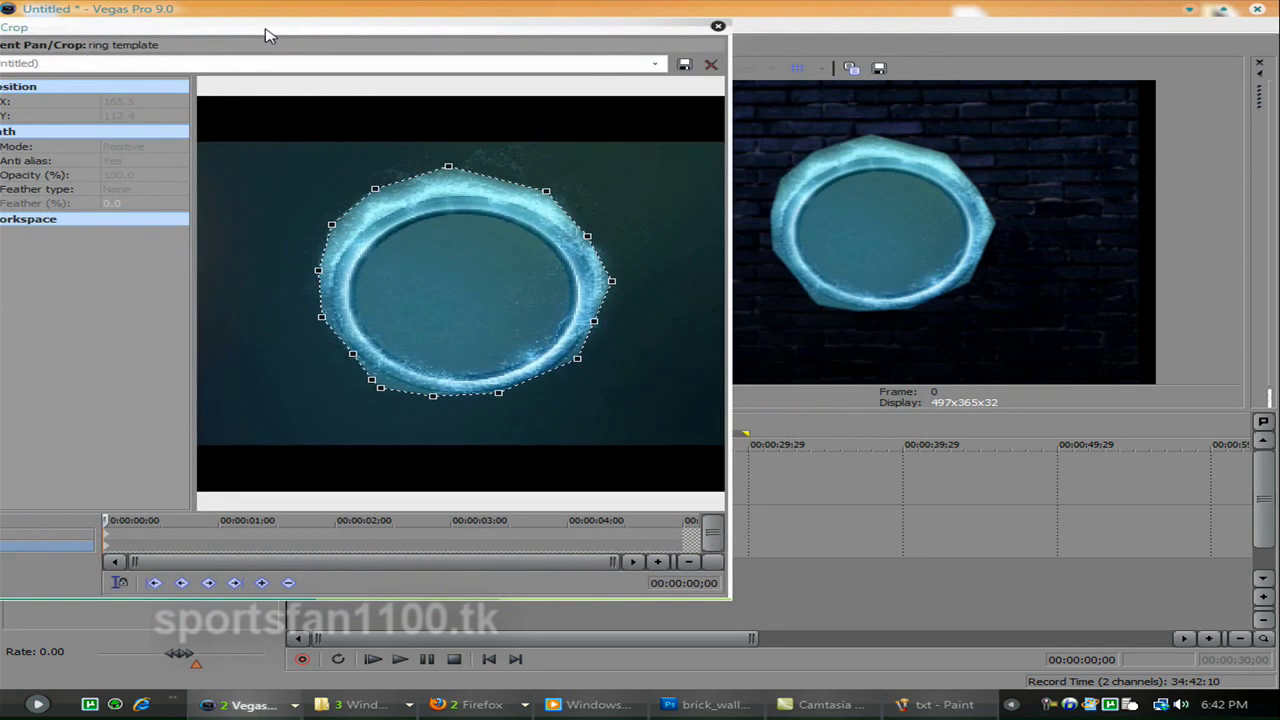
click(420, 363)
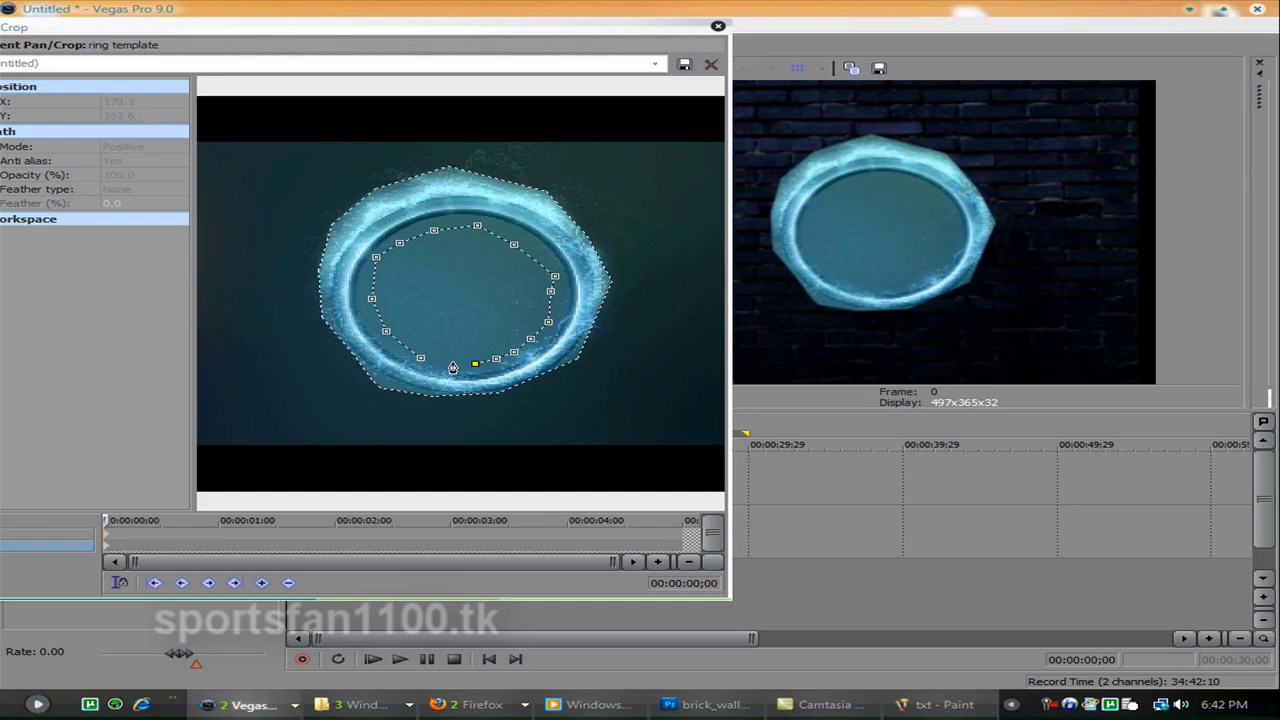
click(451, 362)
drag(530, 24, 563, 7)
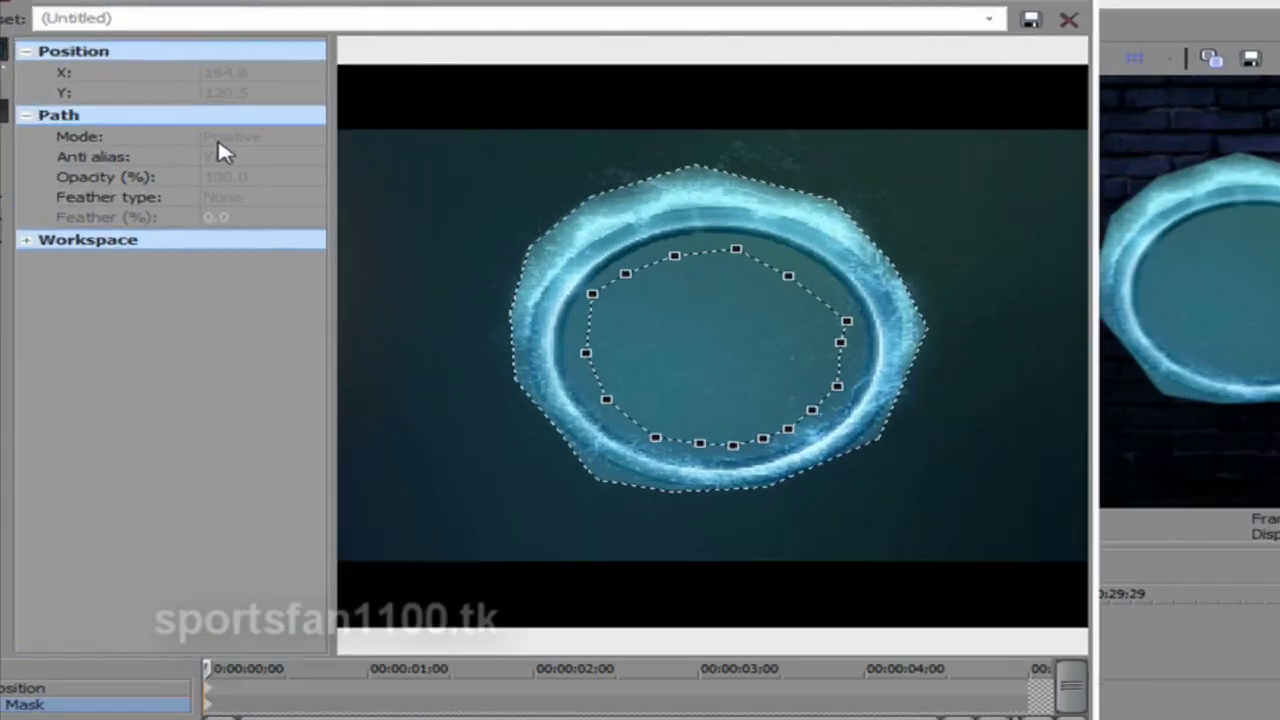
Step: Set the inner path to Negative mode with Both feather type at 29%
click(170, 123)
click(164, 146)
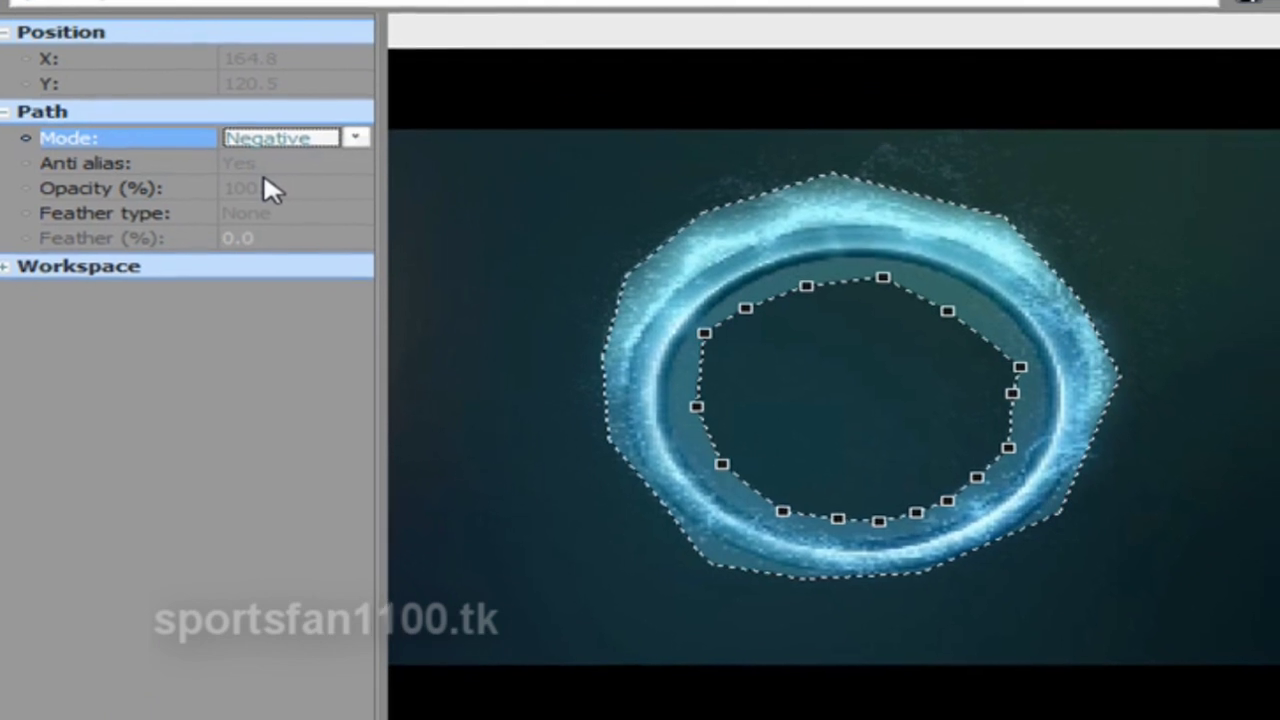
click(284, 216)
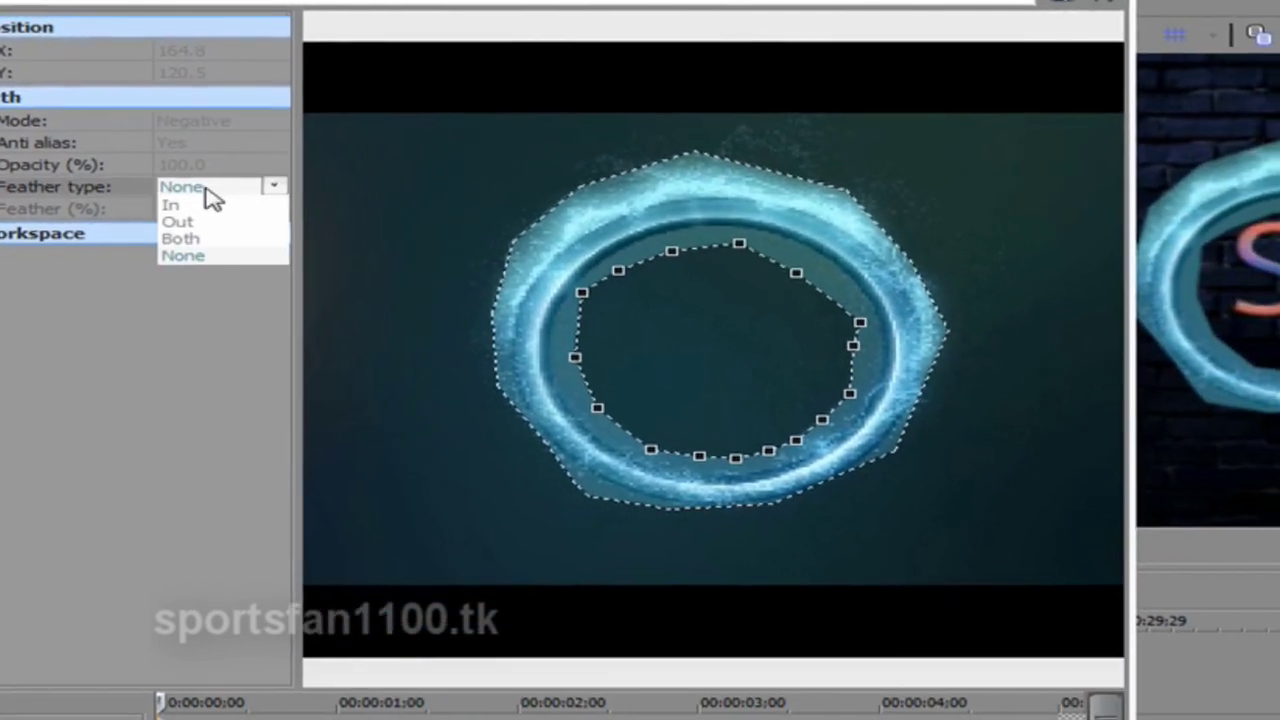
click(180, 238)
click(224, 210)
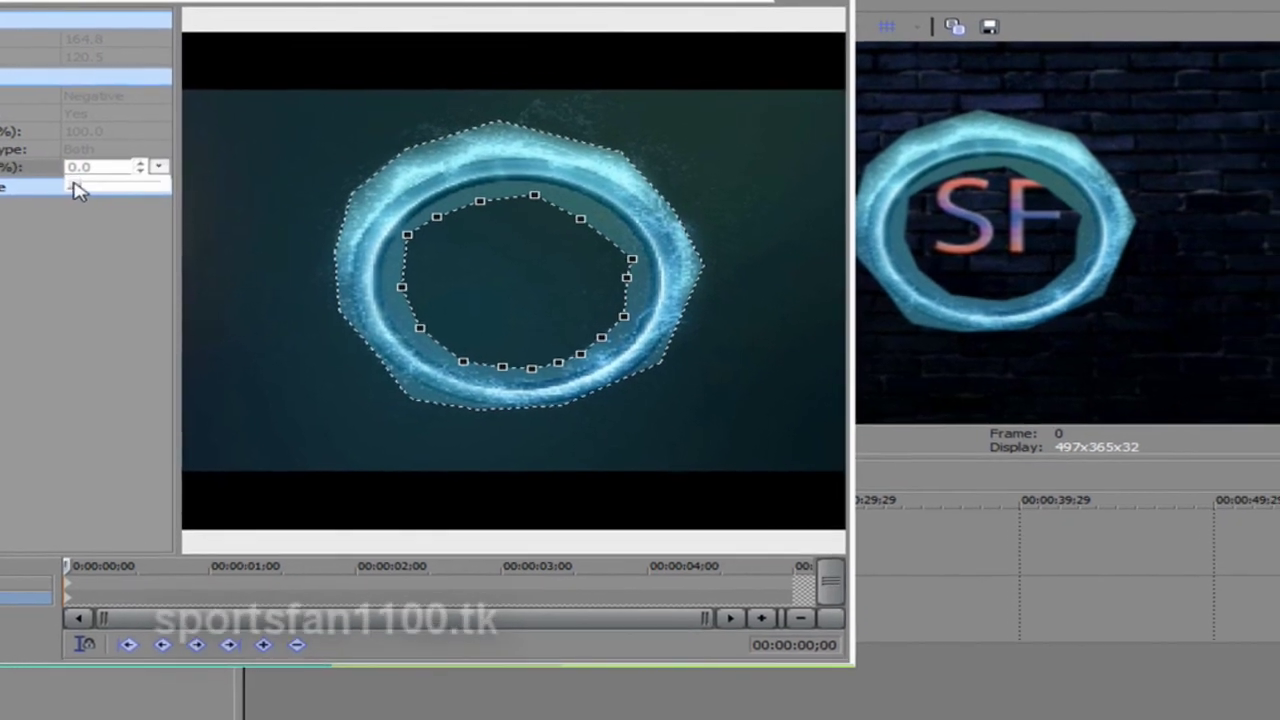
drag(78, 190, 128, 190)
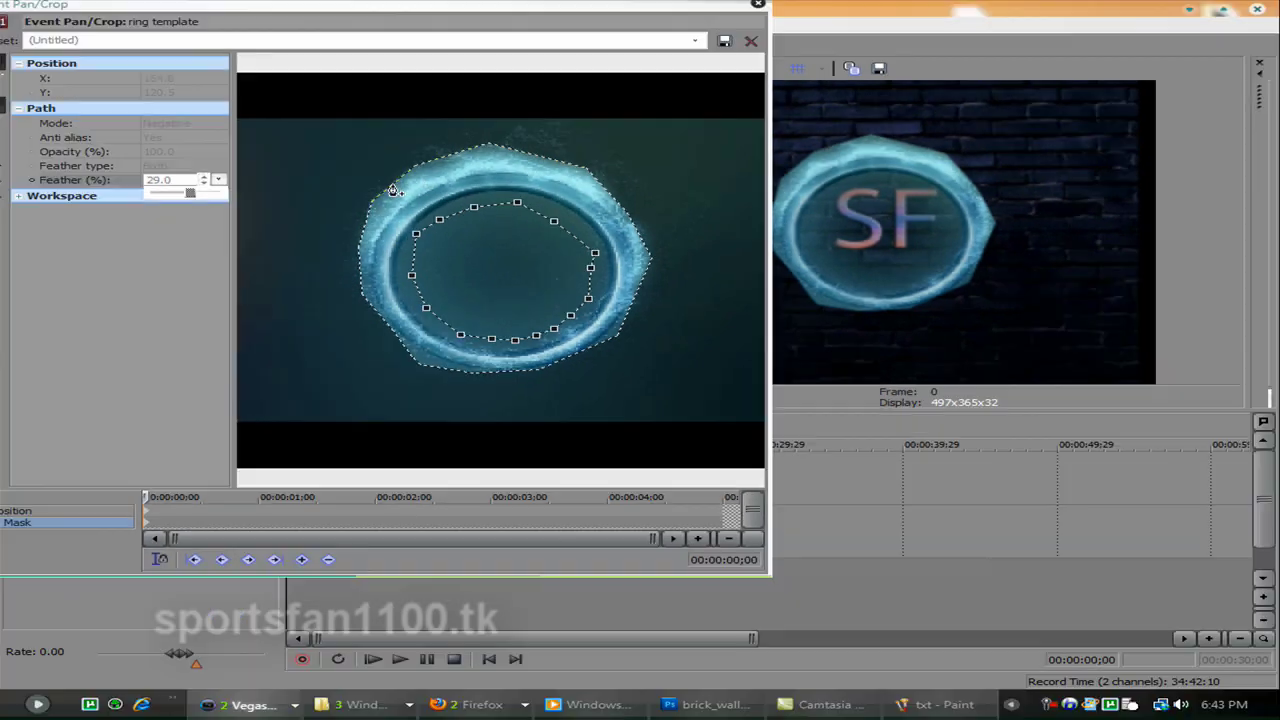
click(345, 164)
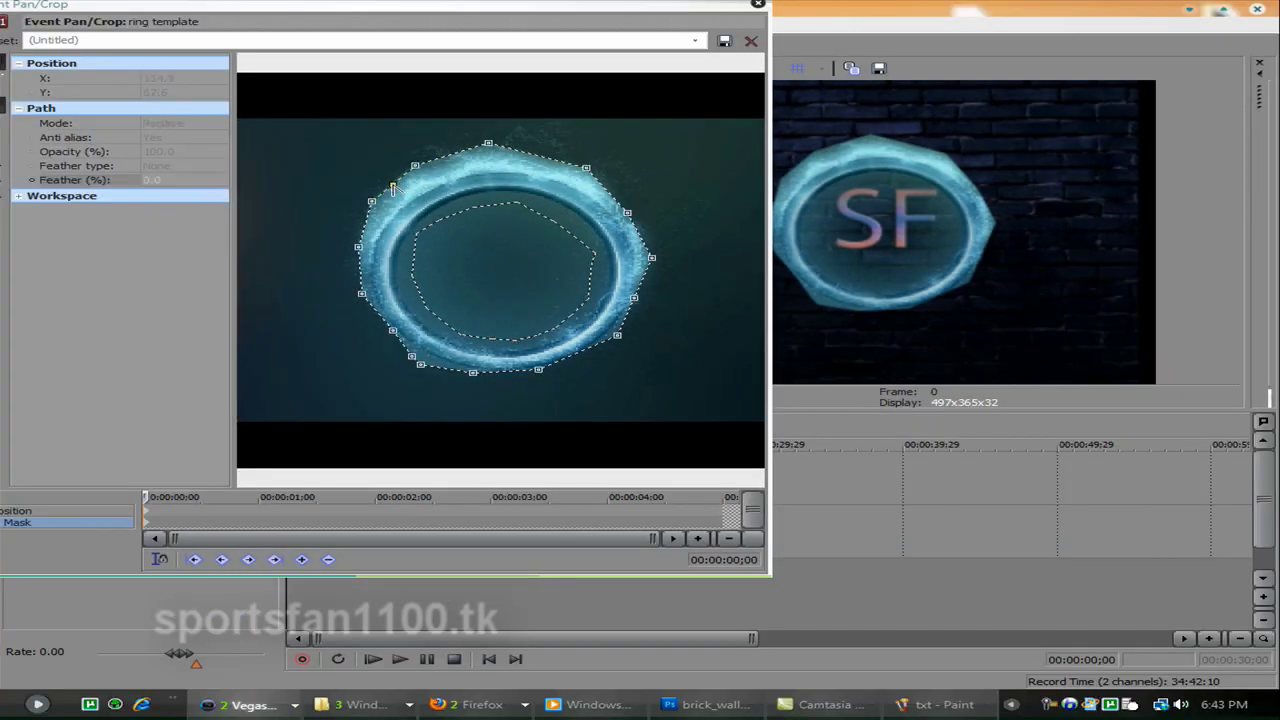
Step: Keep the outer ring path Positive and feather it on both sides at 31.4%
click(166, 124)
click(185, 126)
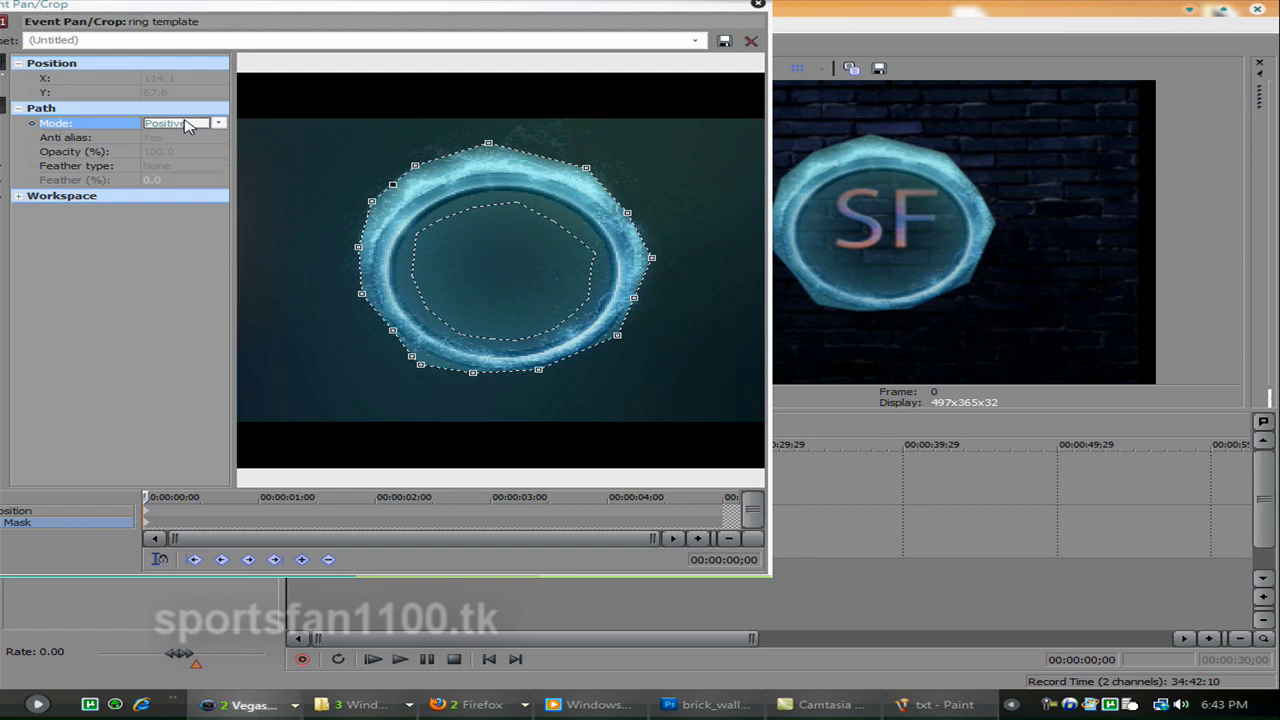
click(182, 128)
click(217, 124)
click(180, 166)
click(218, 200)
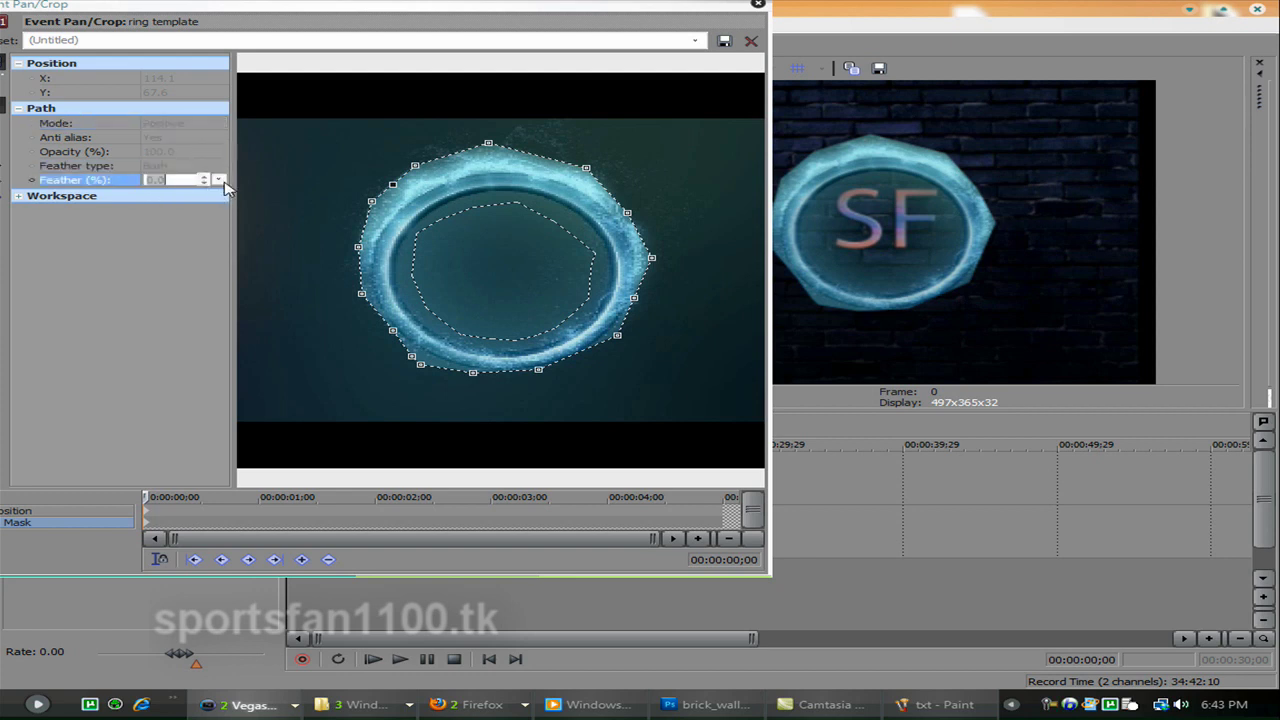
click(175, 180)
drag(158, 193, 201, 203)
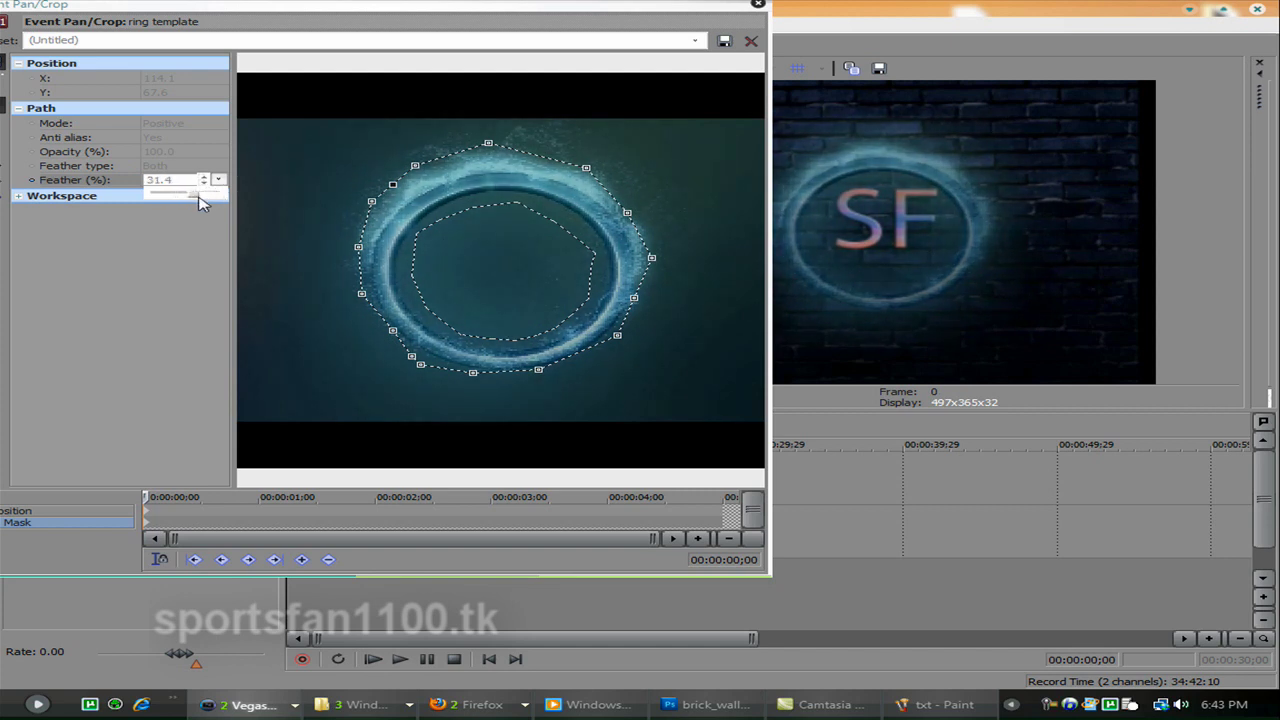
drag(630, 7, 505, 7)
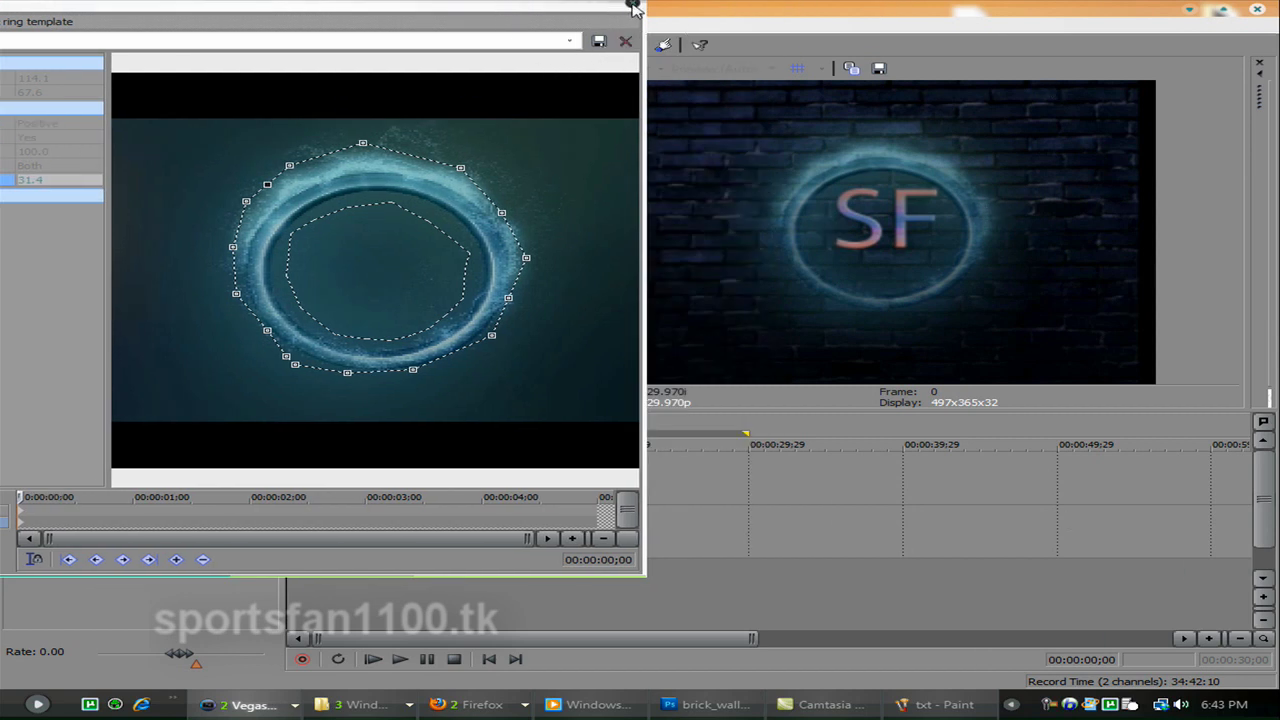
drag(590, 7, 614, 20)
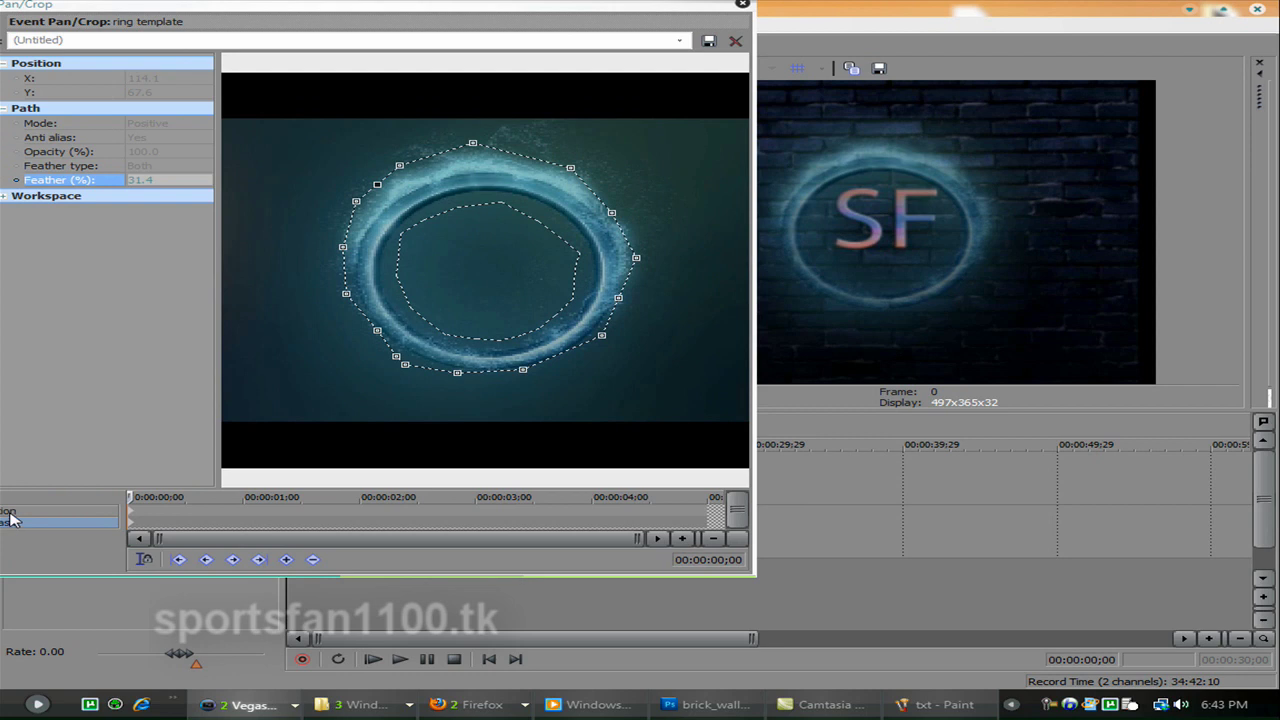
Step: Turn on Move Freely and shift the ring image up and right until it circles the SF logo
drag(340, 7, 428, 18)
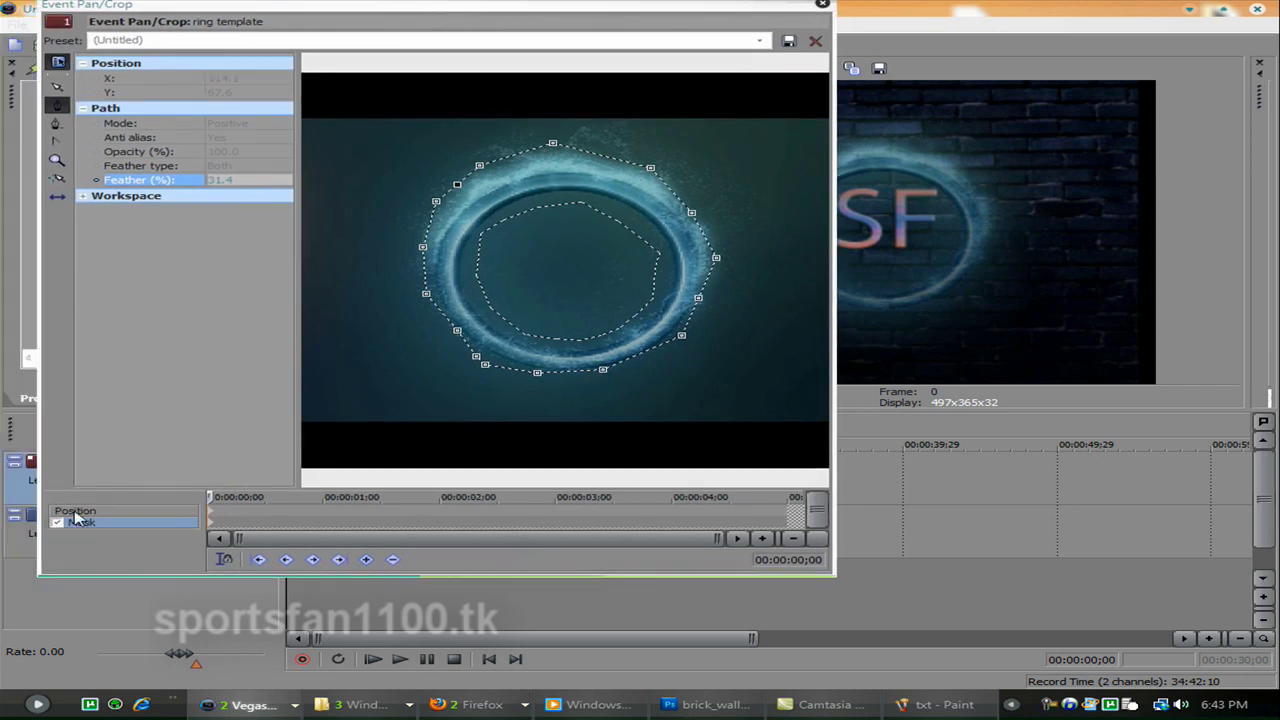
click(75, 511)
drag(586, 9, 513, 9)
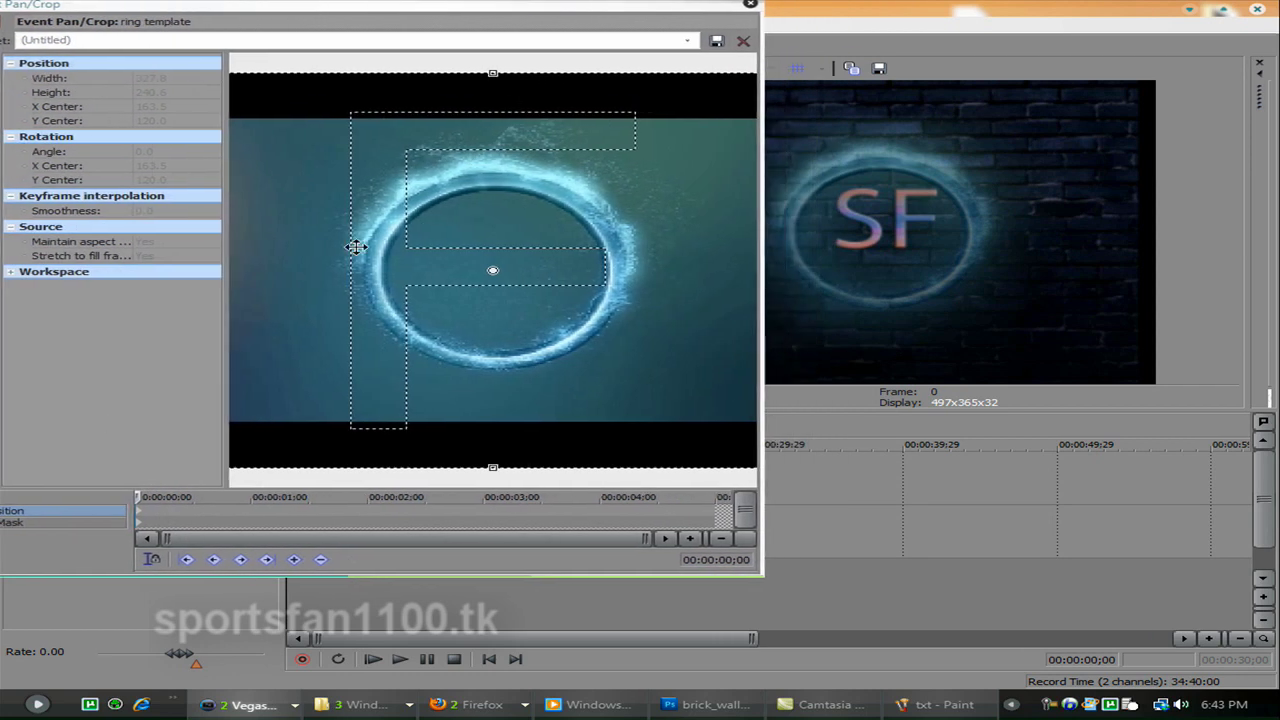
scroll(521, 267, down, 5)
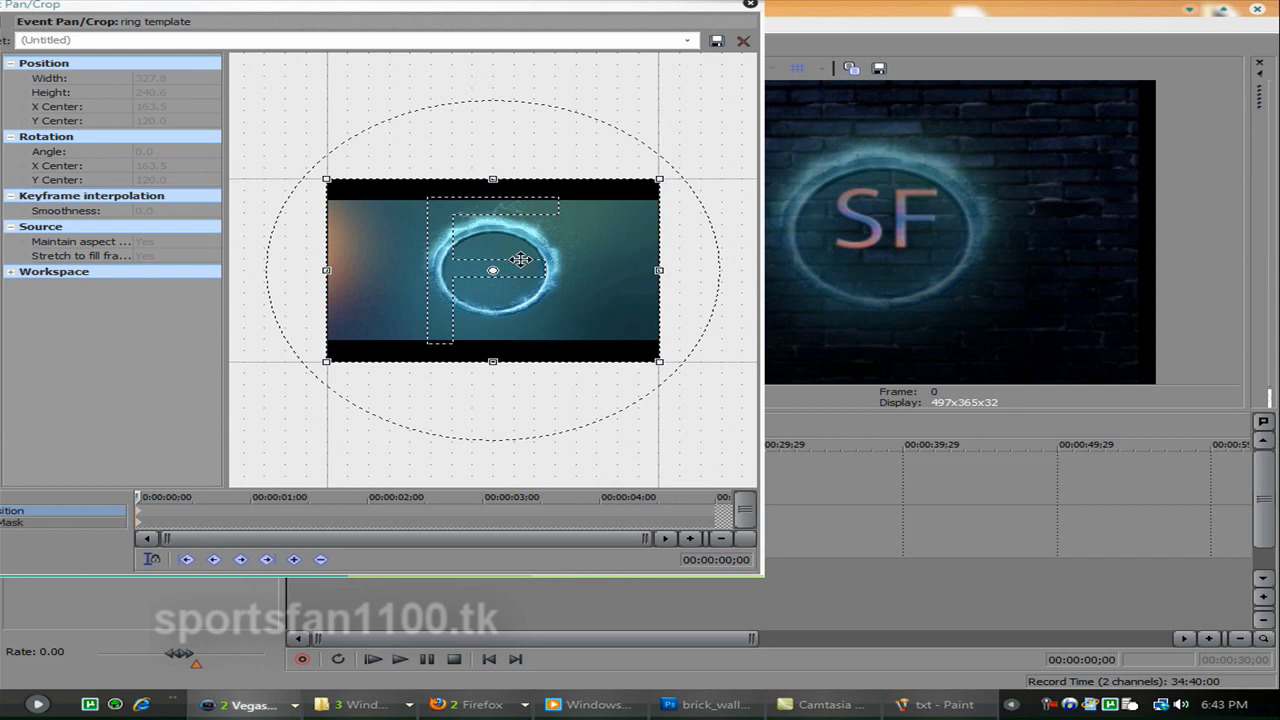
drag(521, 259, 522, 241)
drag(392, 8, 463, 8)
drag(499, 222, 499, 195)
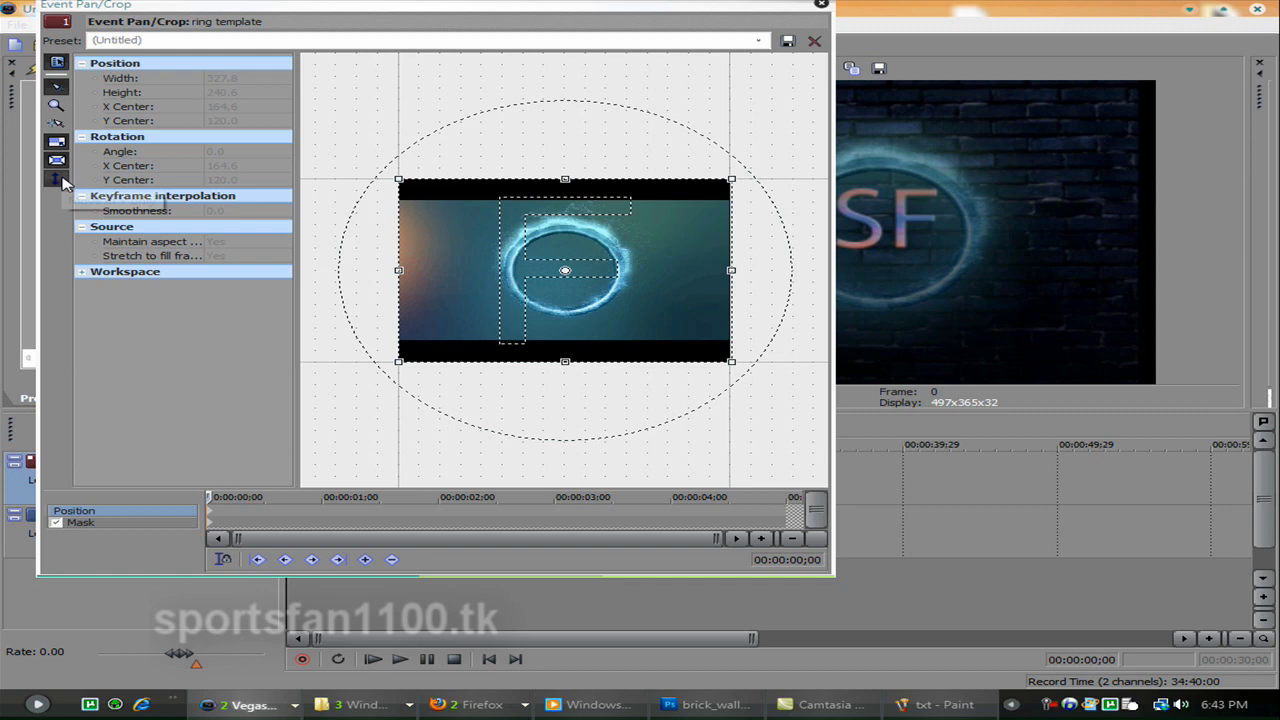
click(59, 182)
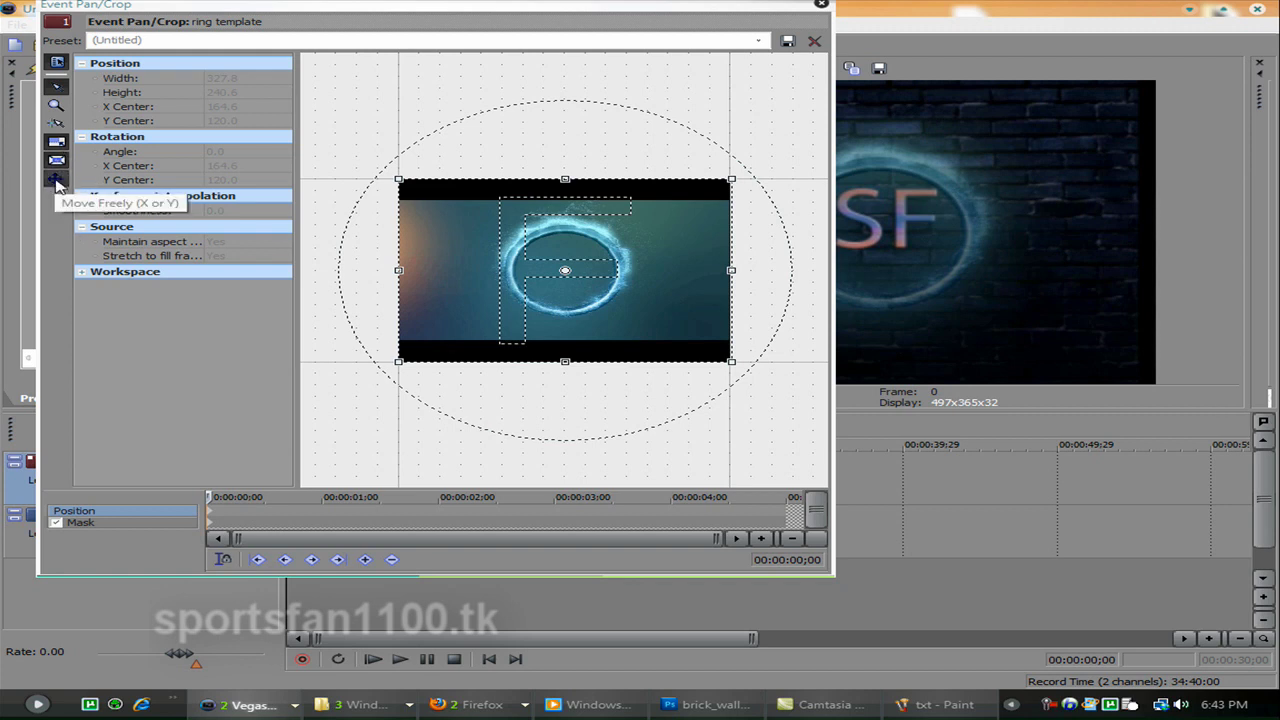
mouse_move(463, 274)
mouse_down()
mouse_move(475, 220)
mouse_move(457, 277)
mouse_up()
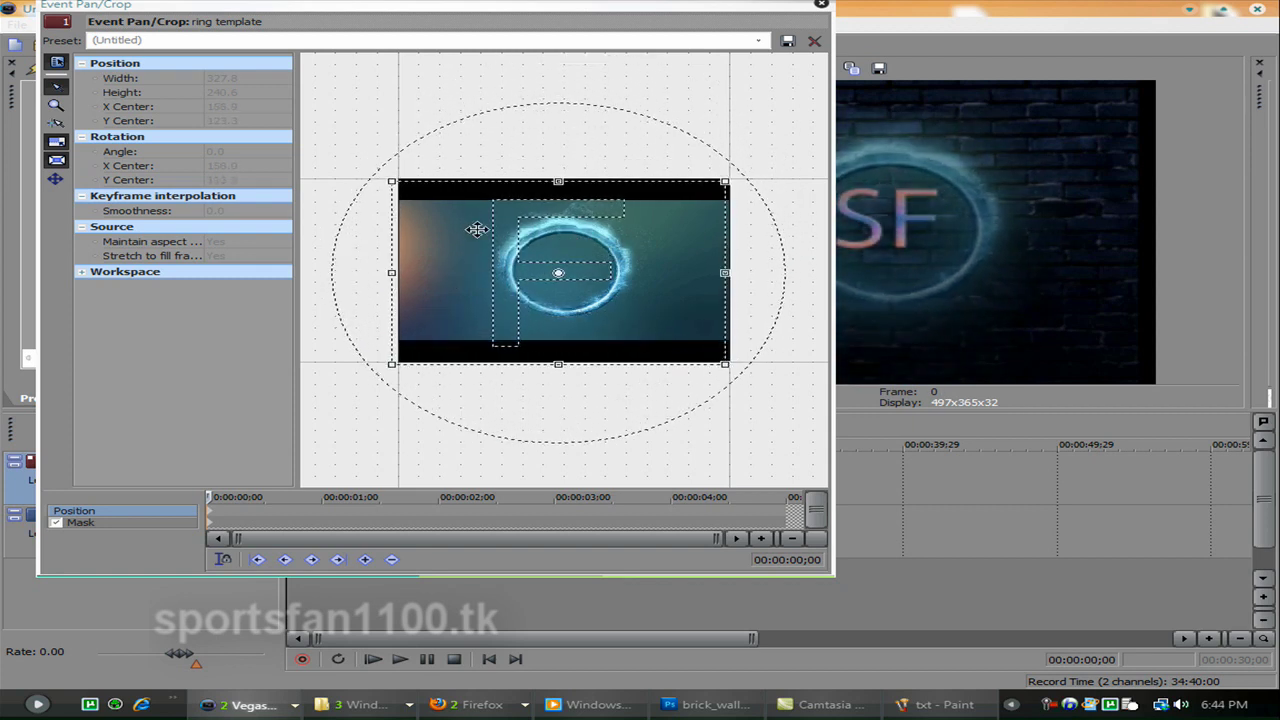
drag(549, 5, 490, 4)
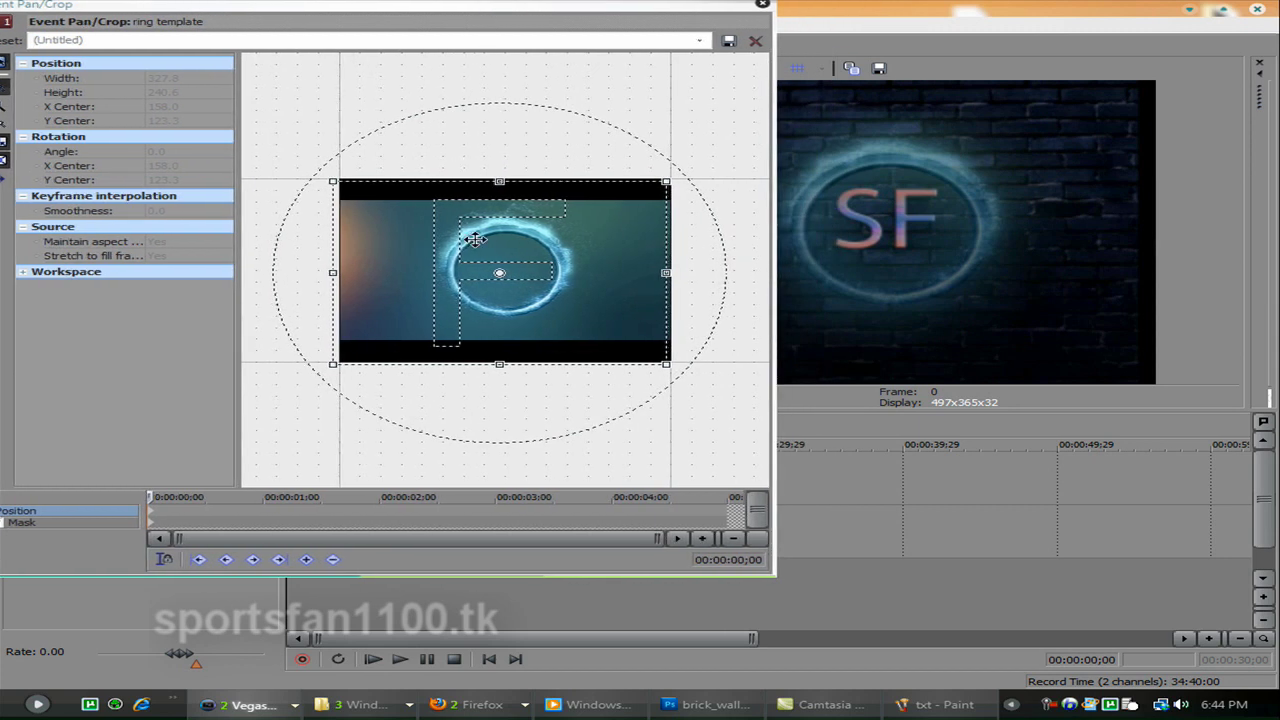
drag(475, 239, 477, 242)
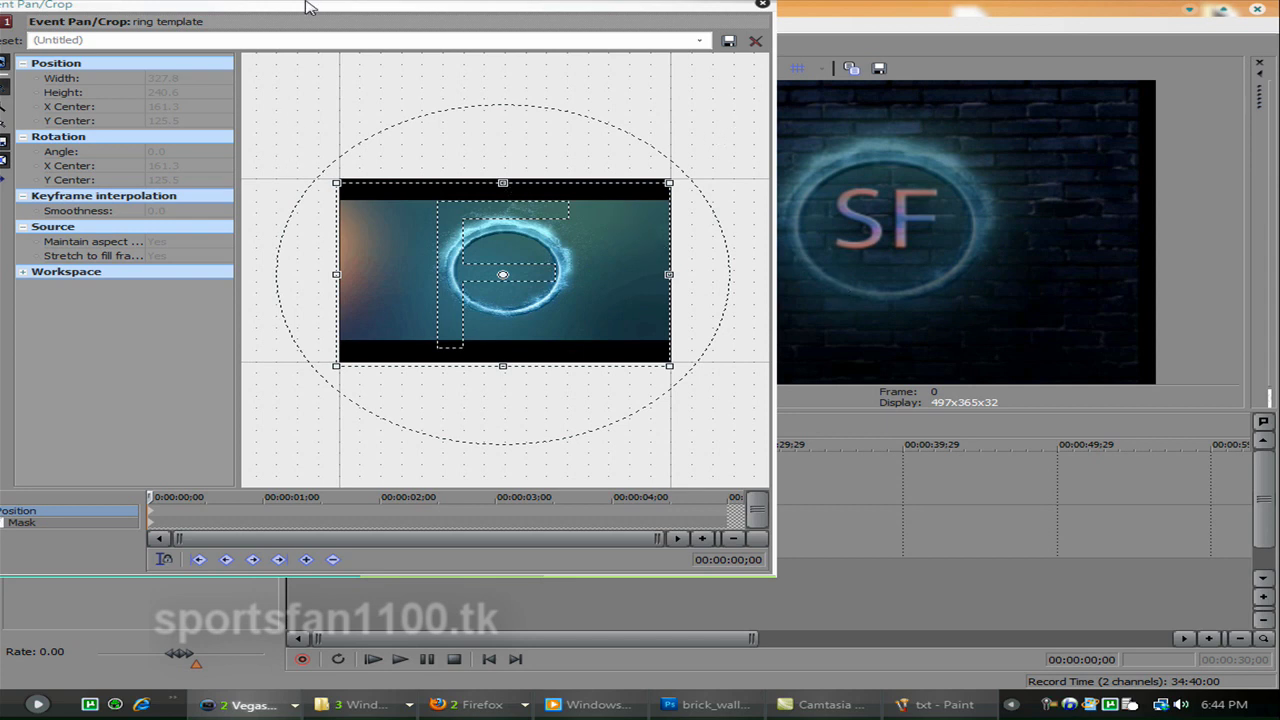
drag(200, 7, 19, 56)
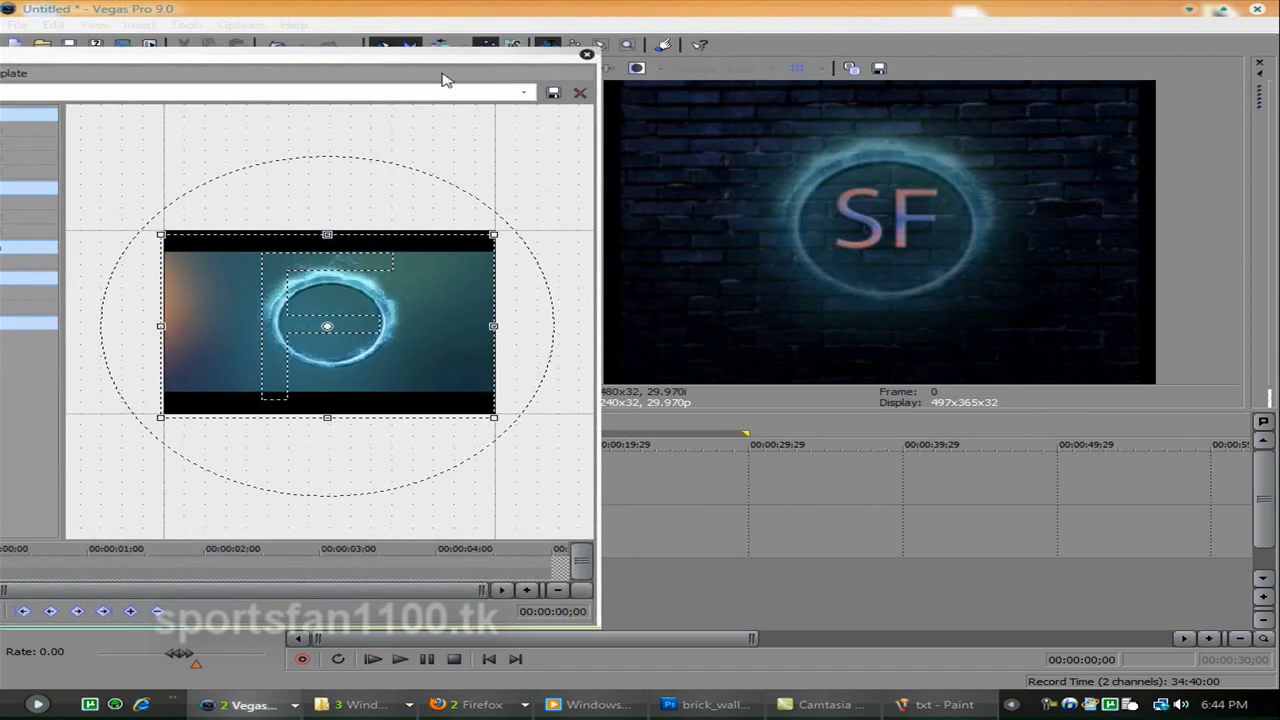
Step: Save a snapshot of the current preview frame as Image26.jpg
click(585, 50)
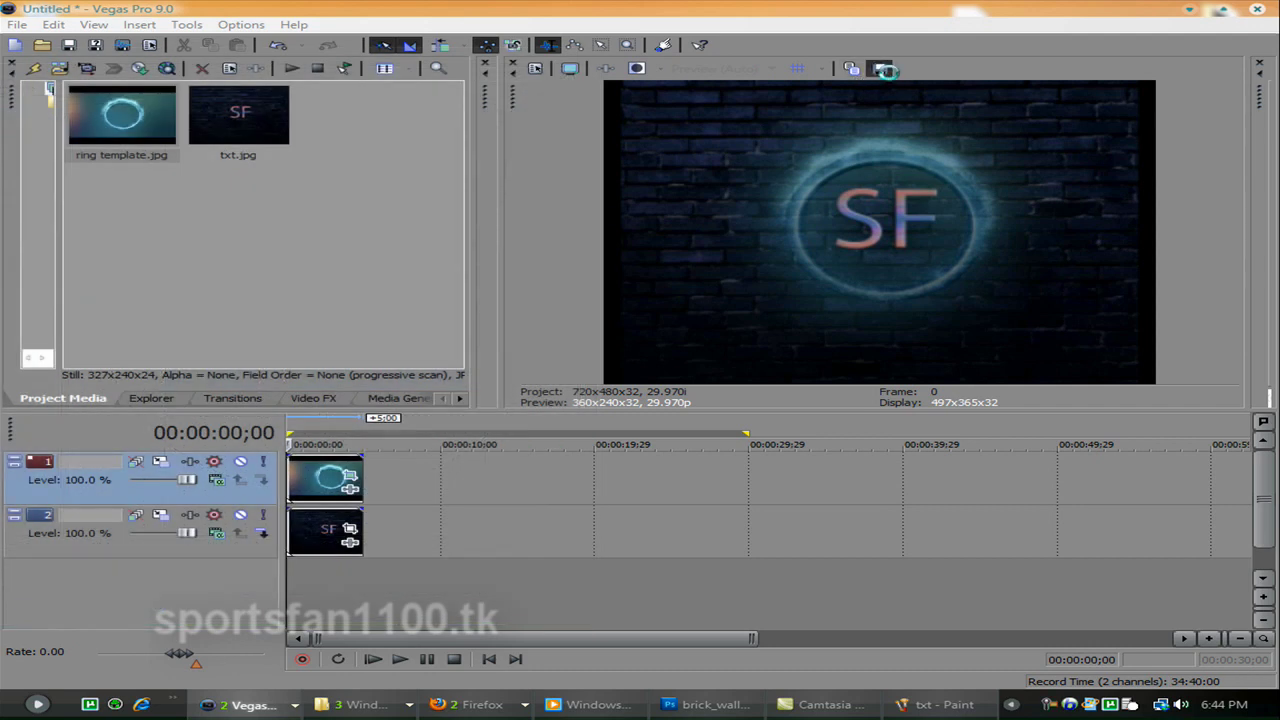
click(879, 68)
click(396, 206)
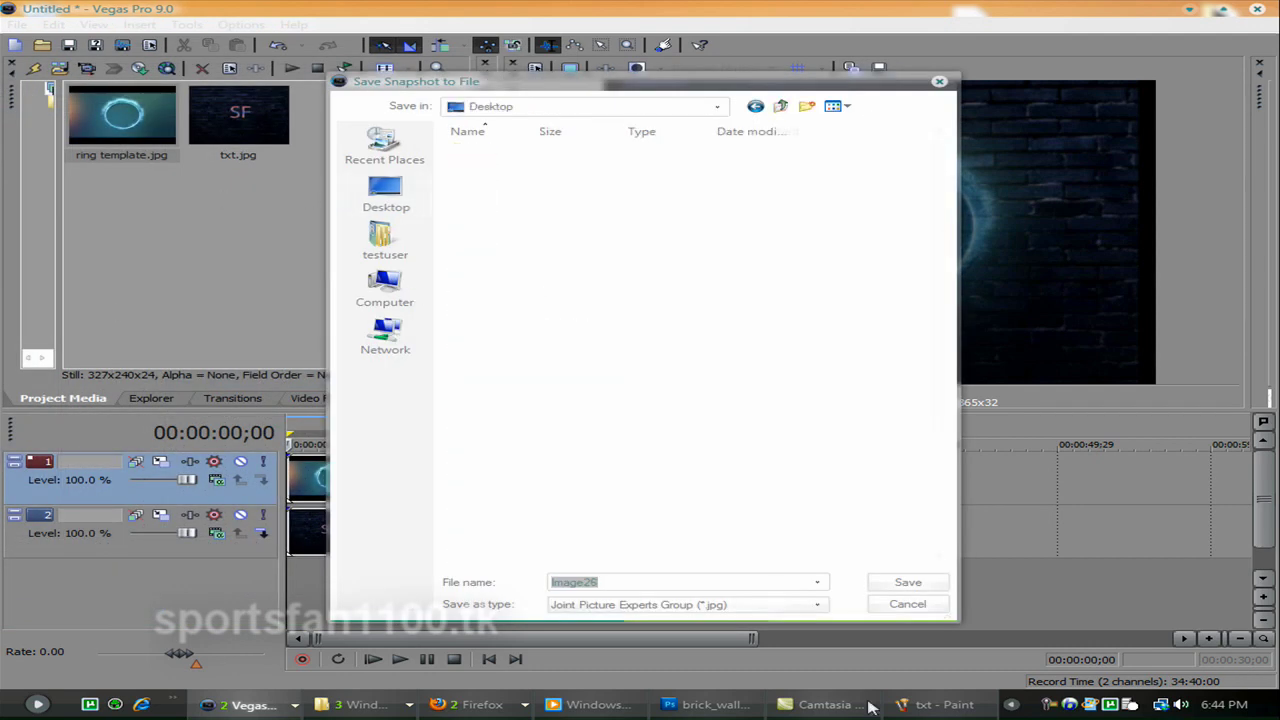
click(929, 584)
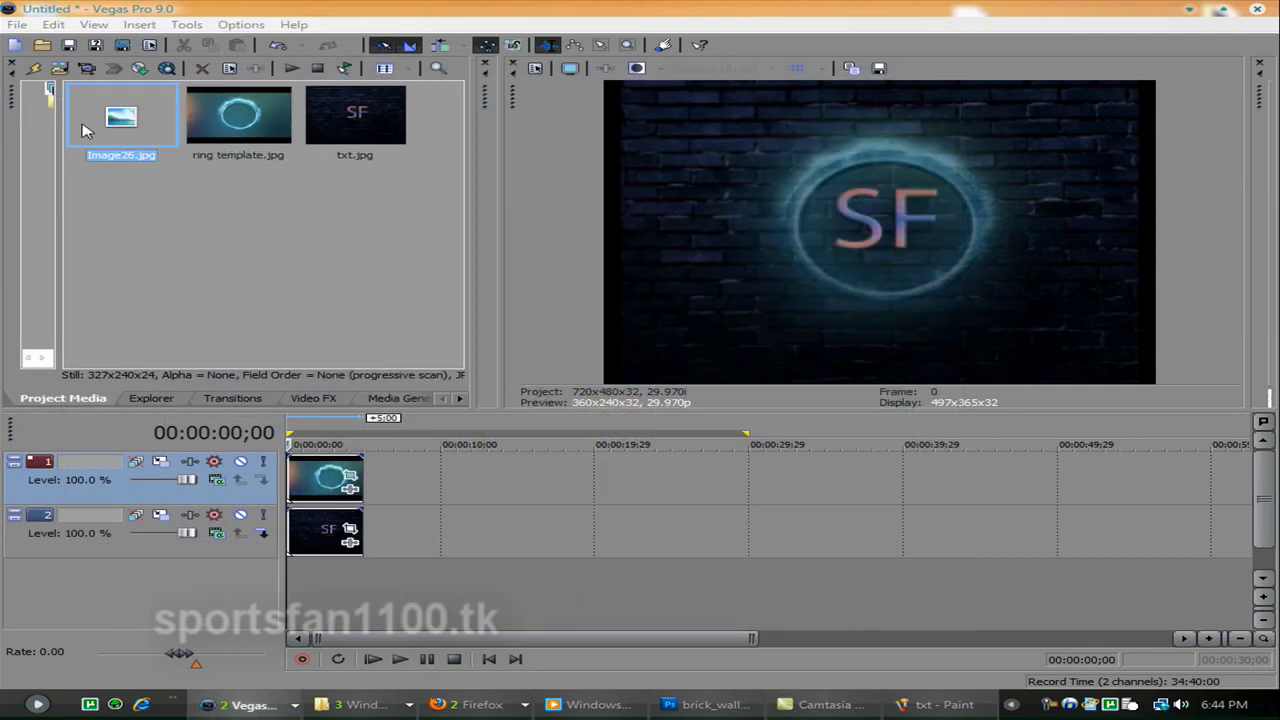
Step: Place the Image26.jpg snapshot on track 1 around the ten-second mark
drag(97, 97, 467, 487)
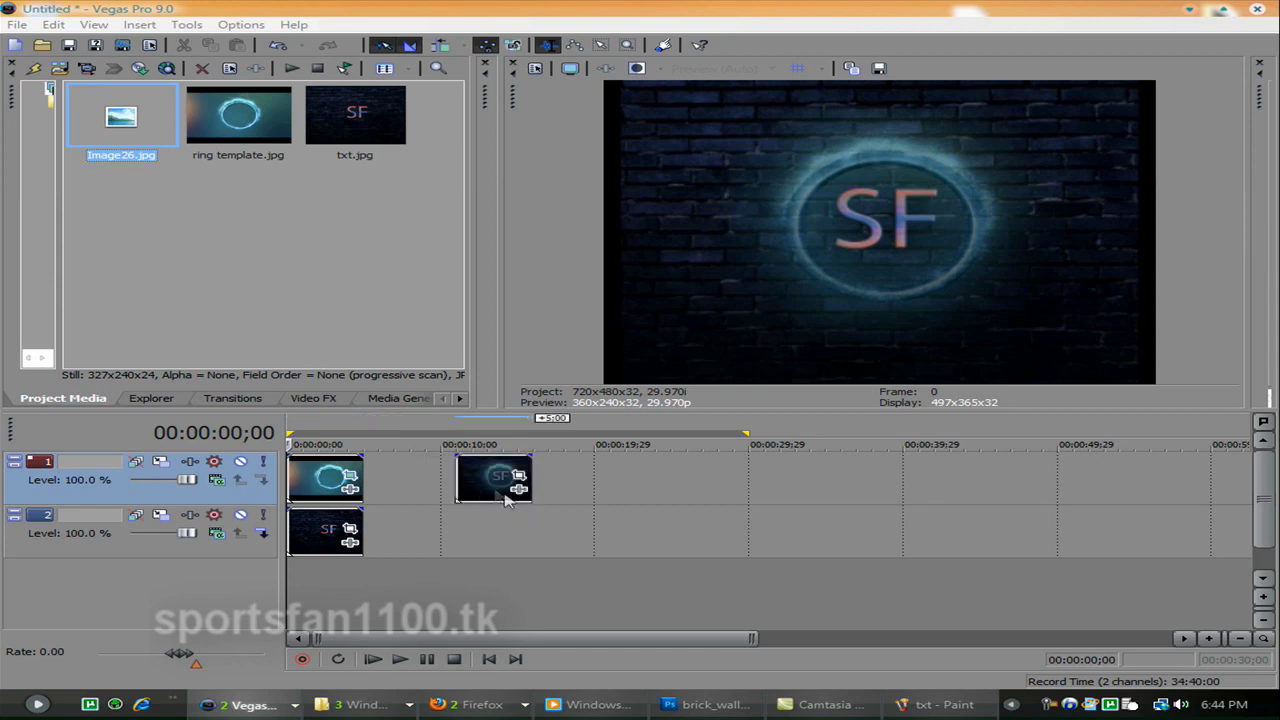
click(488, 490)
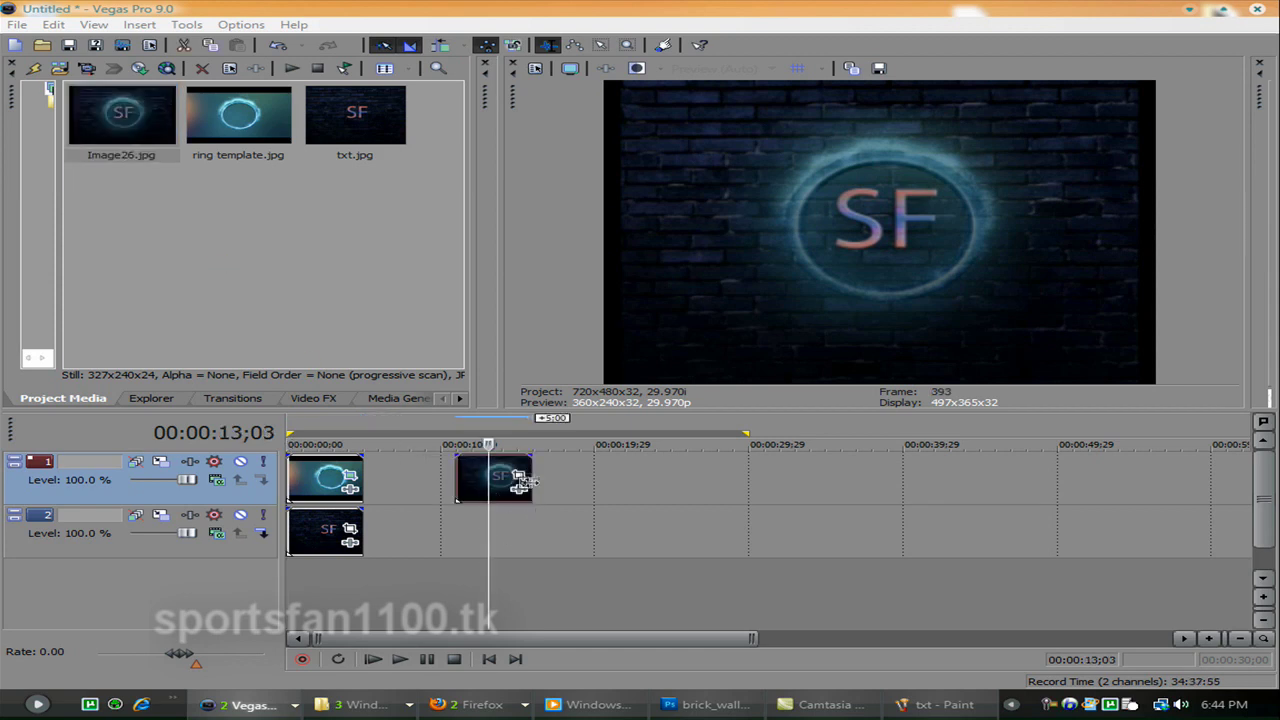
click(519, 481)
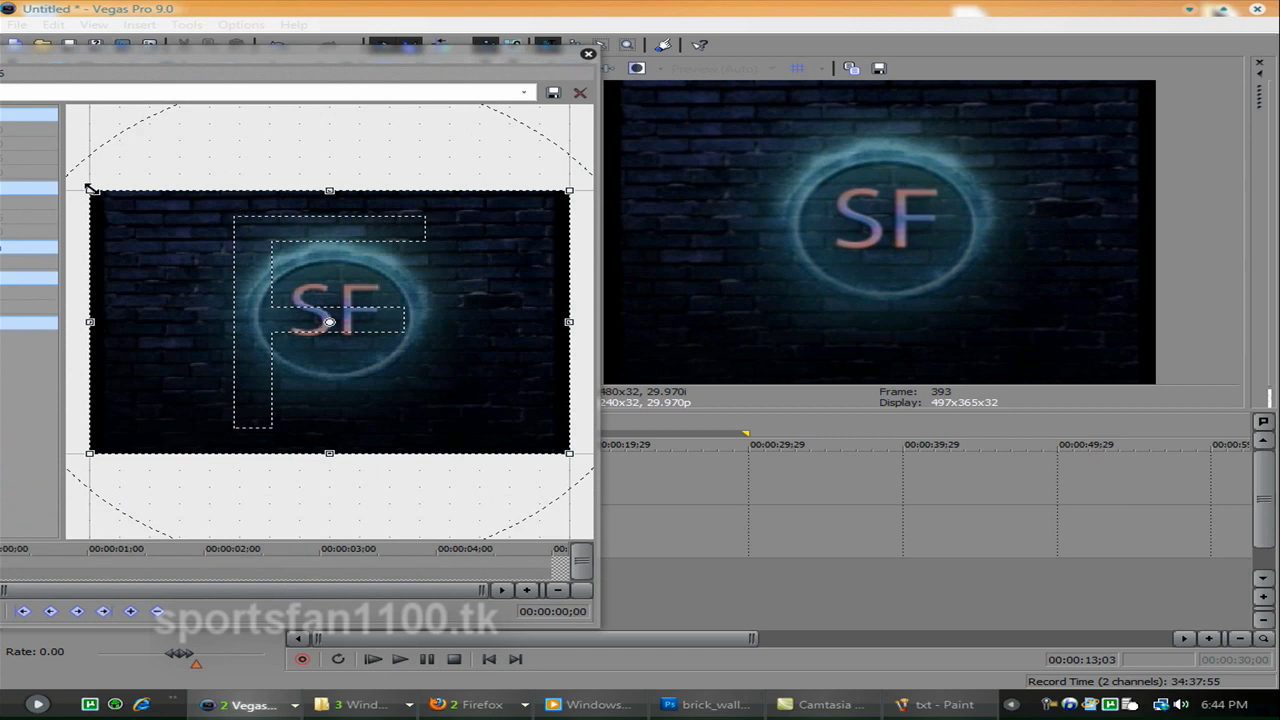
Step: Crop the Image26 clip to a 192.9 × 141.6 frame centred on the ringed SF logo
drag(90, 189, 242, 269)
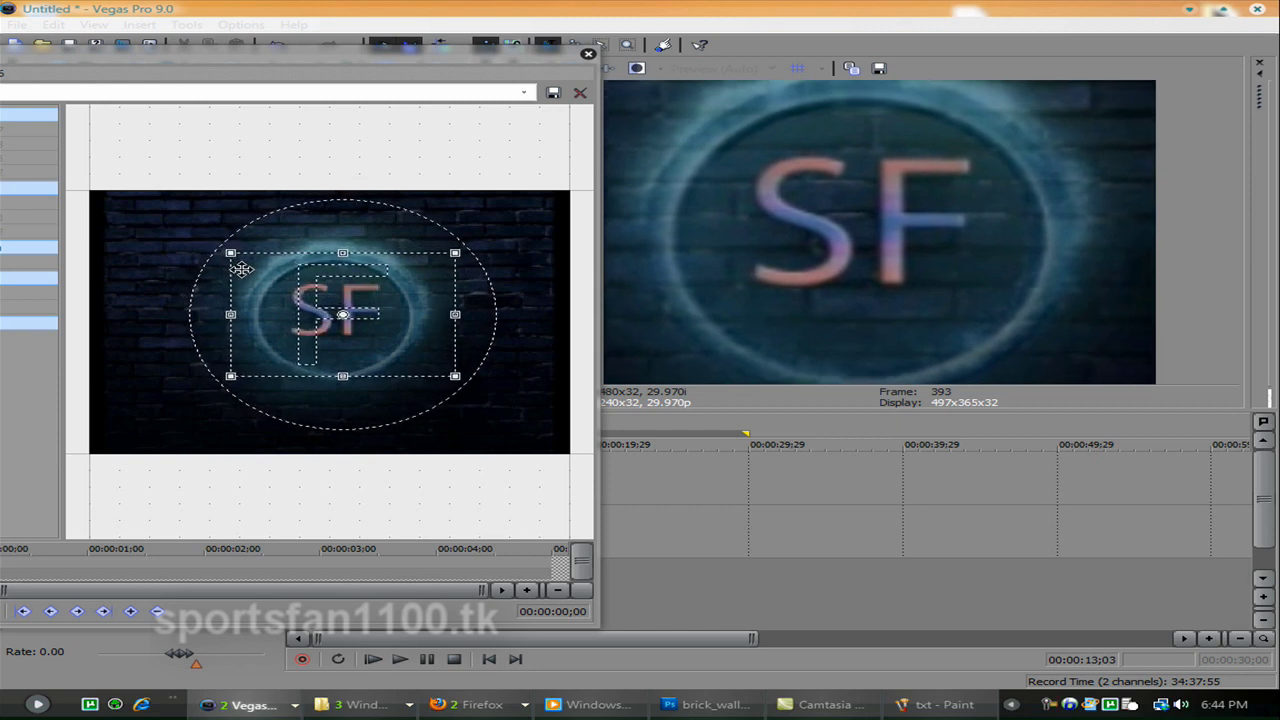
mouse_move(340, 254)
mouse_down()
mouse_move(341, 243)
mouse_move(342, 263)
mouse_up()
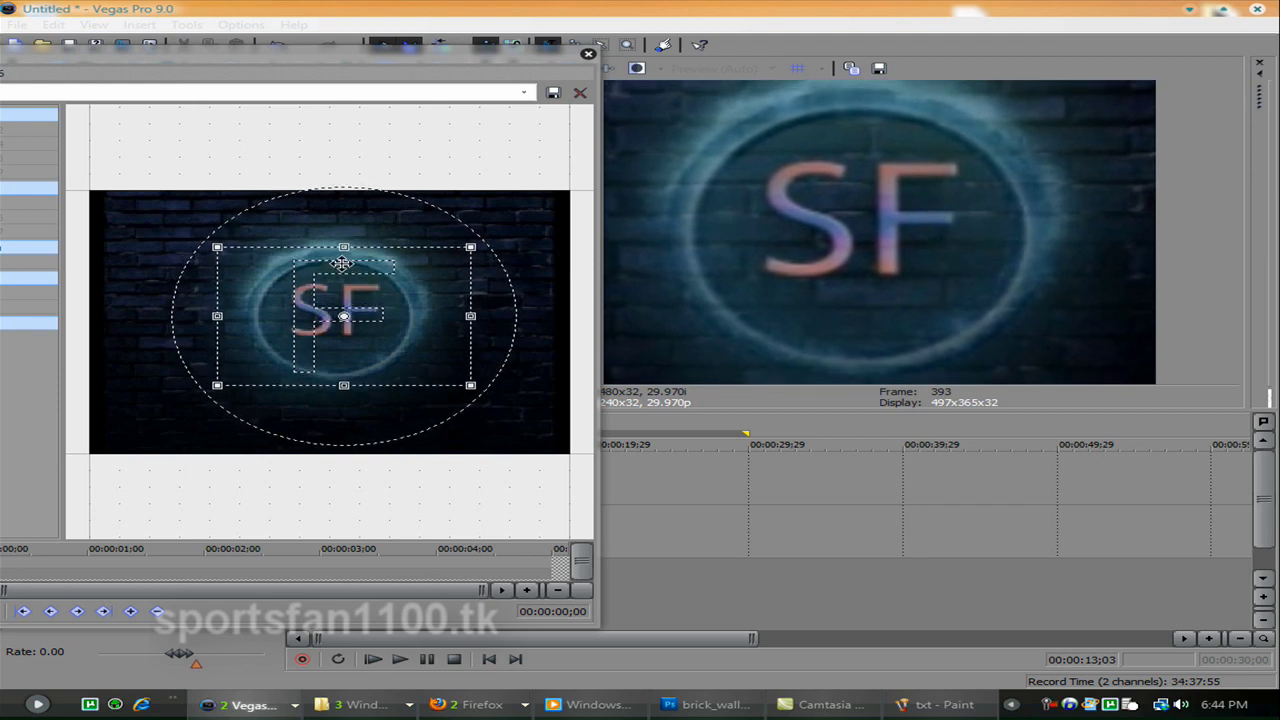
click(588, 54)
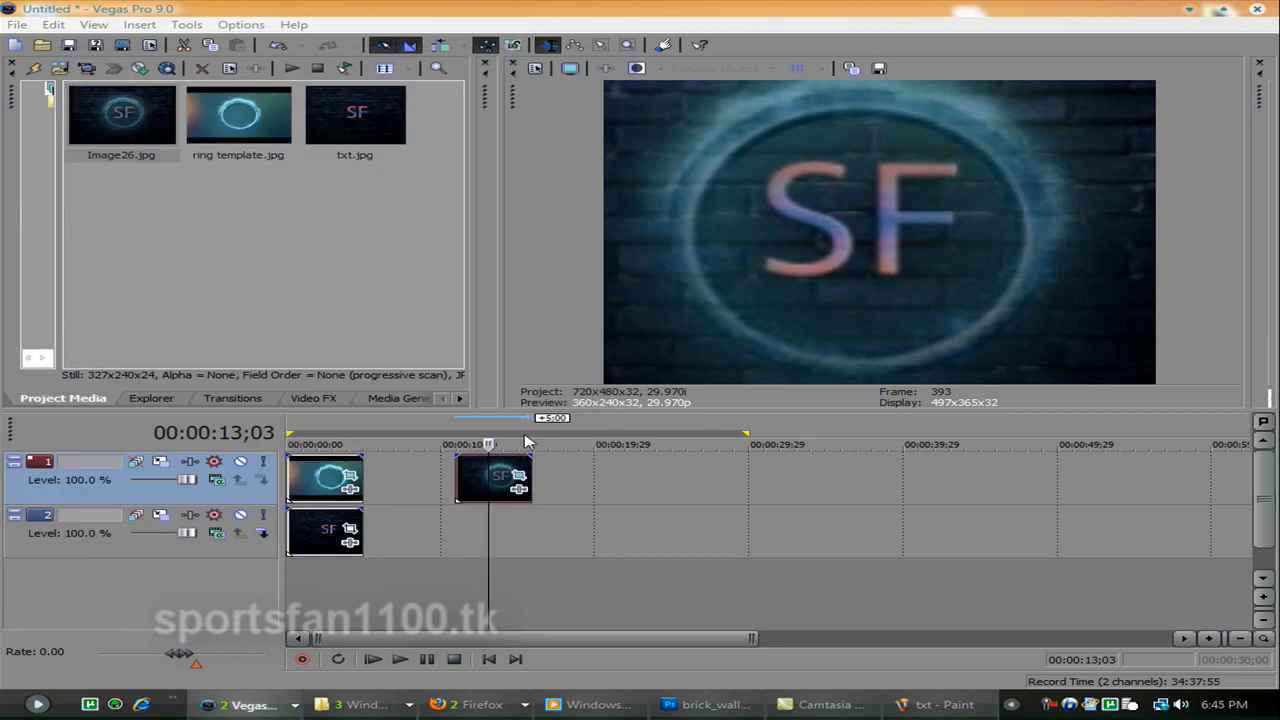
mouse_move(466, 478)
mouse_down()
mouse_move(491, 477)
mouse_move(462, 477)
mouse_up()
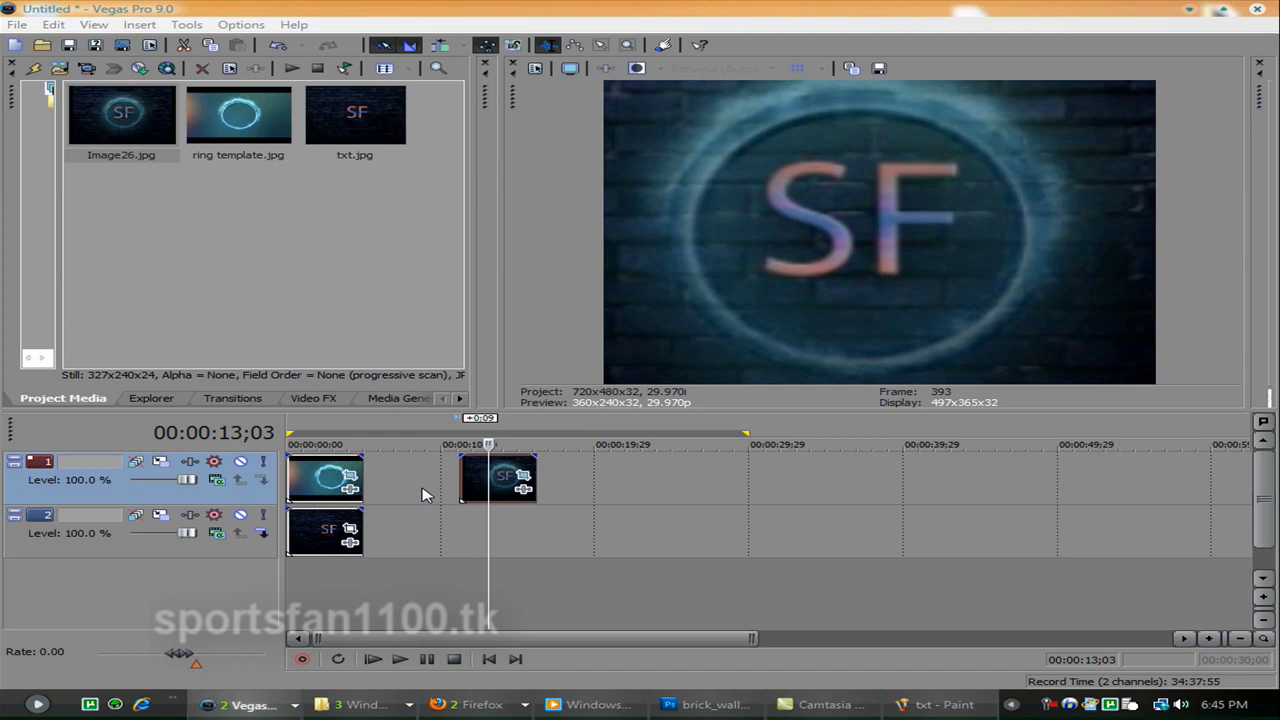
click(520, 478)
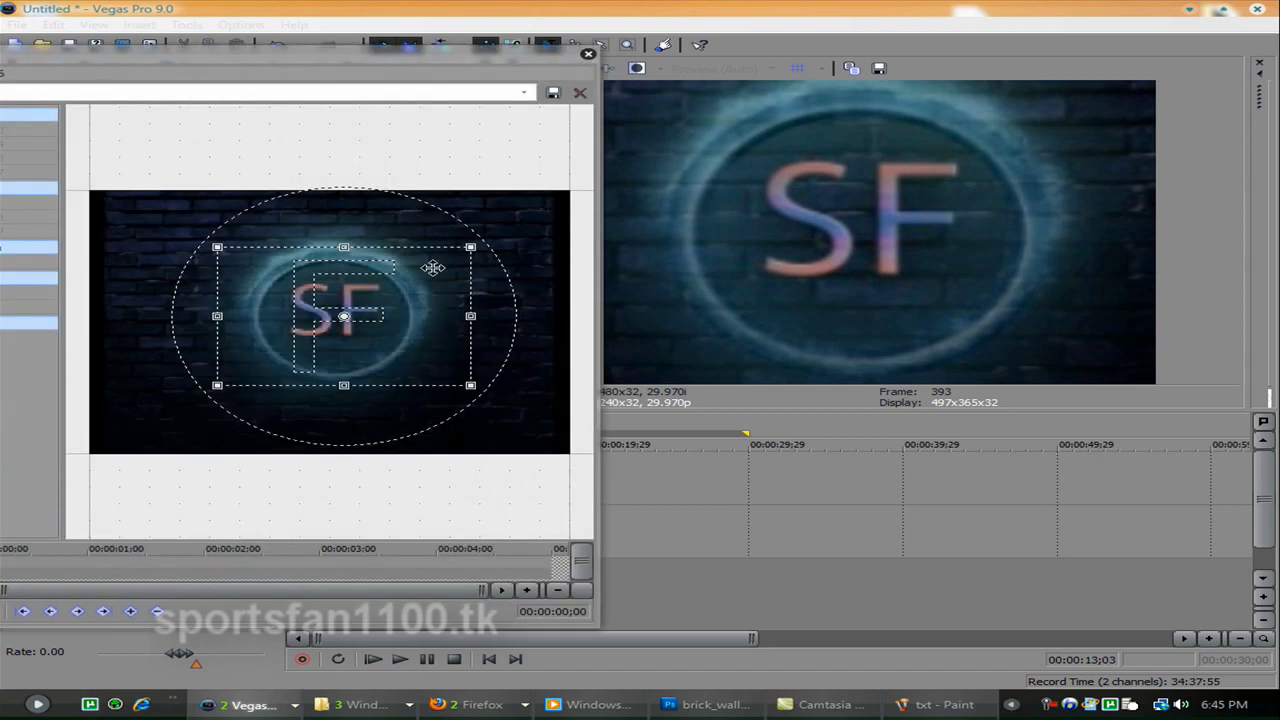
drag(409, 266, 413, 267)
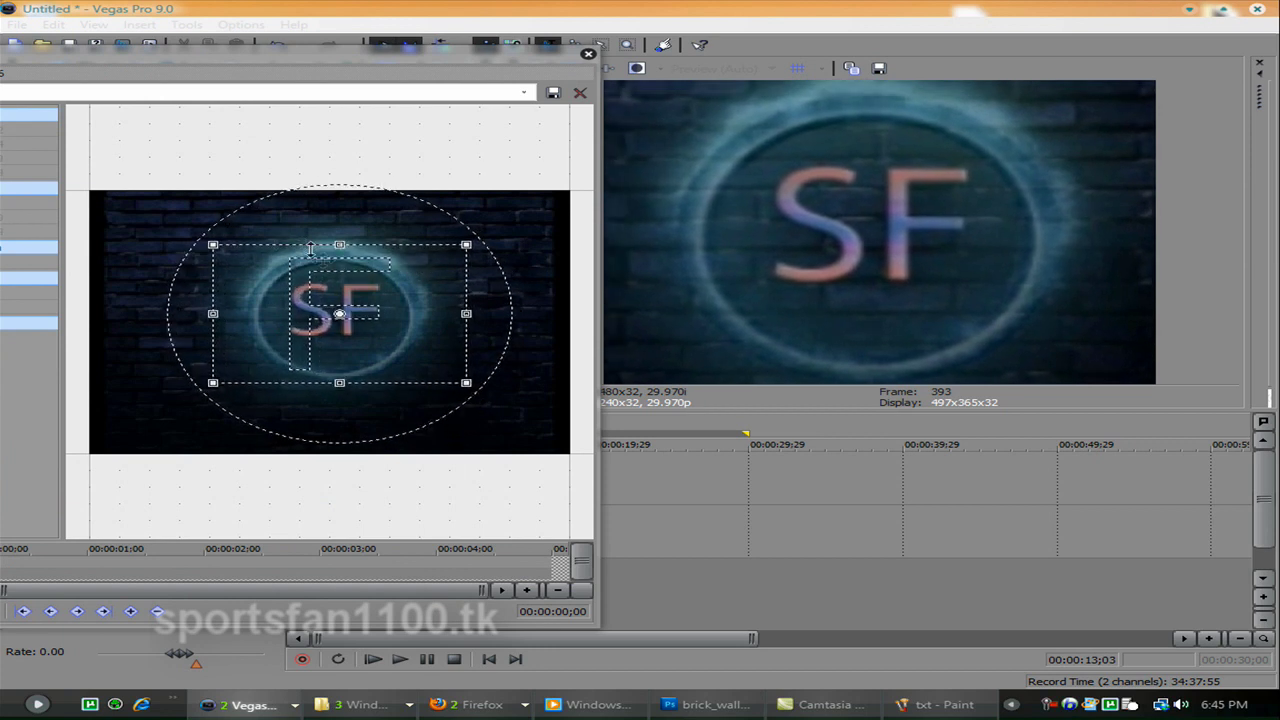
drag(340, 244, 341, 237)
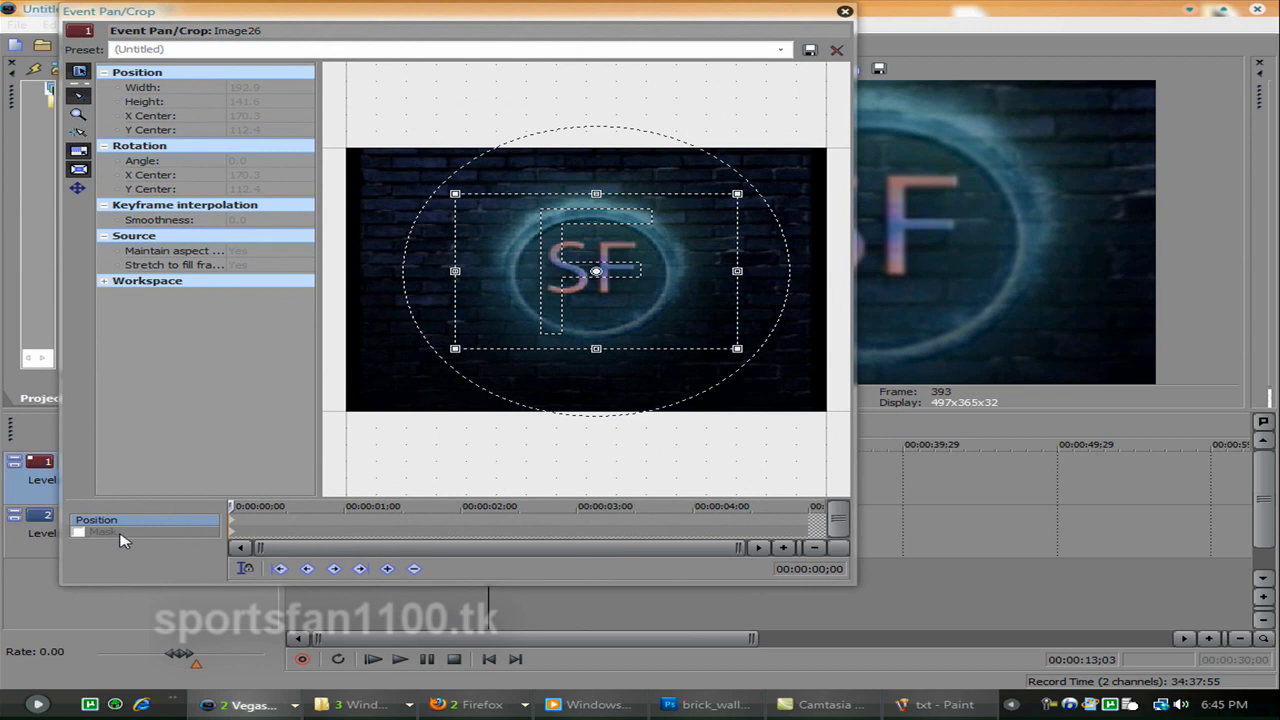
Step: Enable Mask on the Image26 clip and trace a closed path around the SF ring
click(114, 534)
click(78, 532)
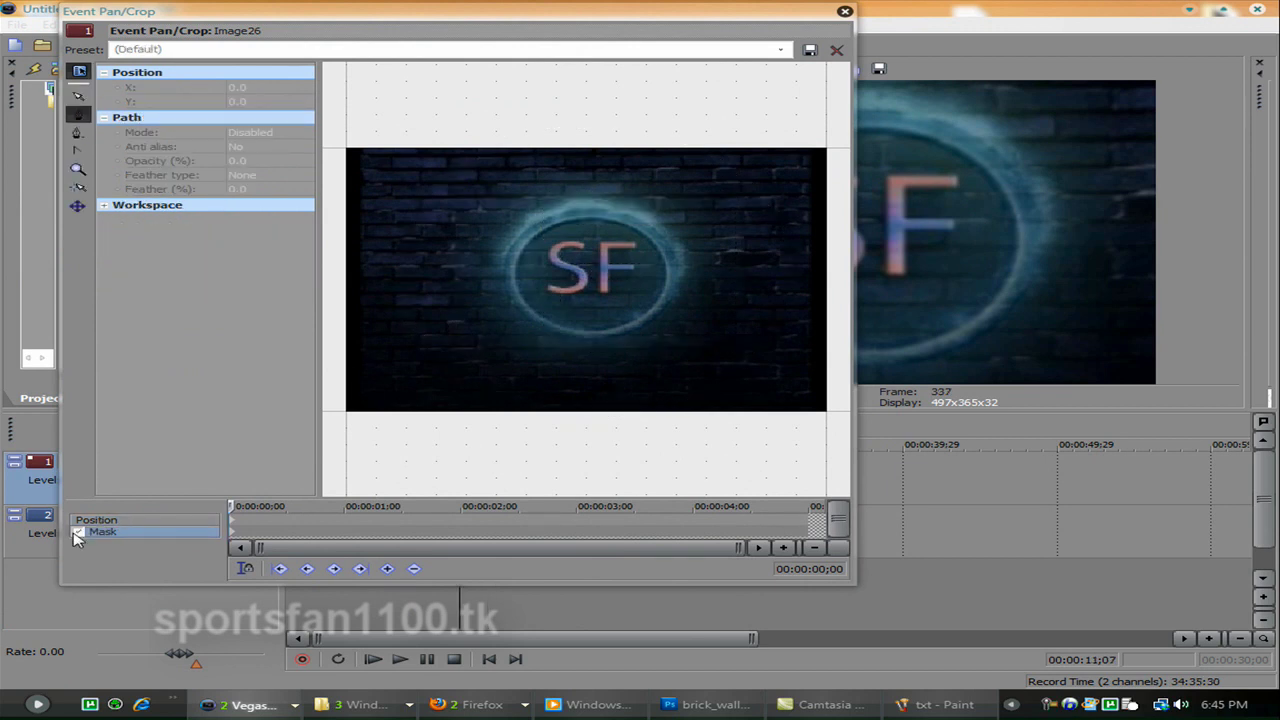
scroll(646, 383, up, 3)
click(475, 376)
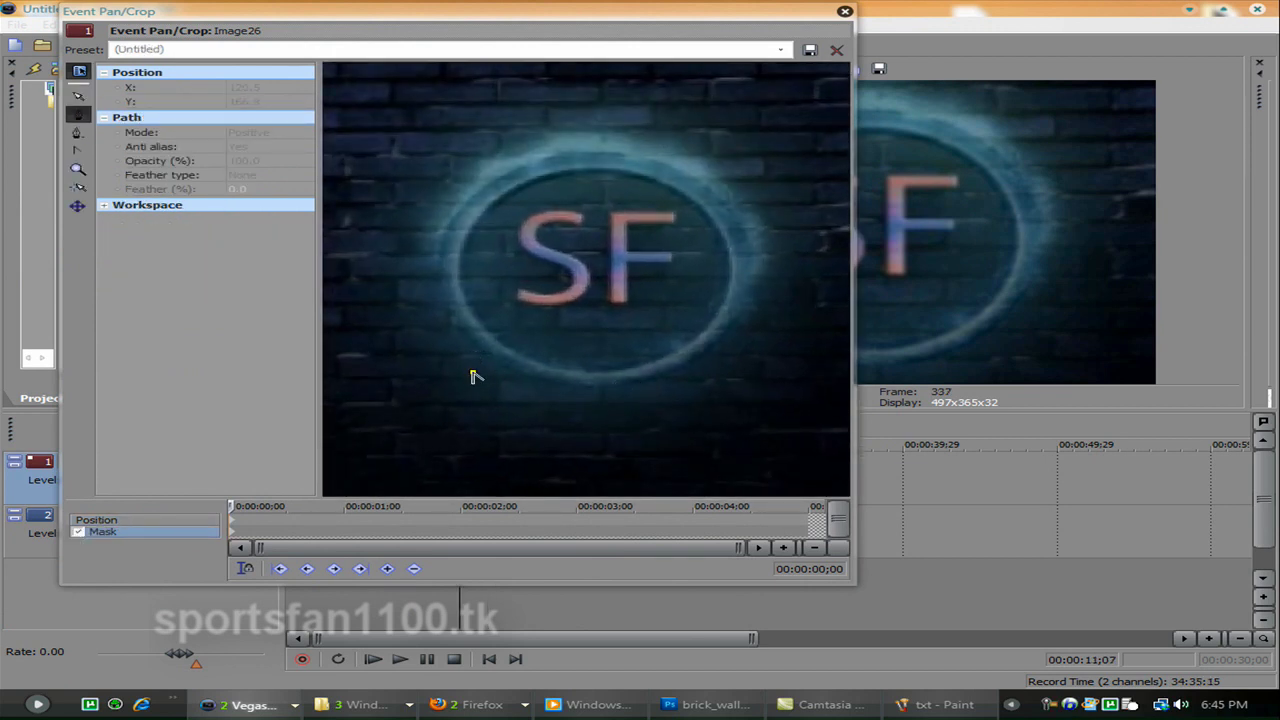
click(443, 327)
click(664, 151)
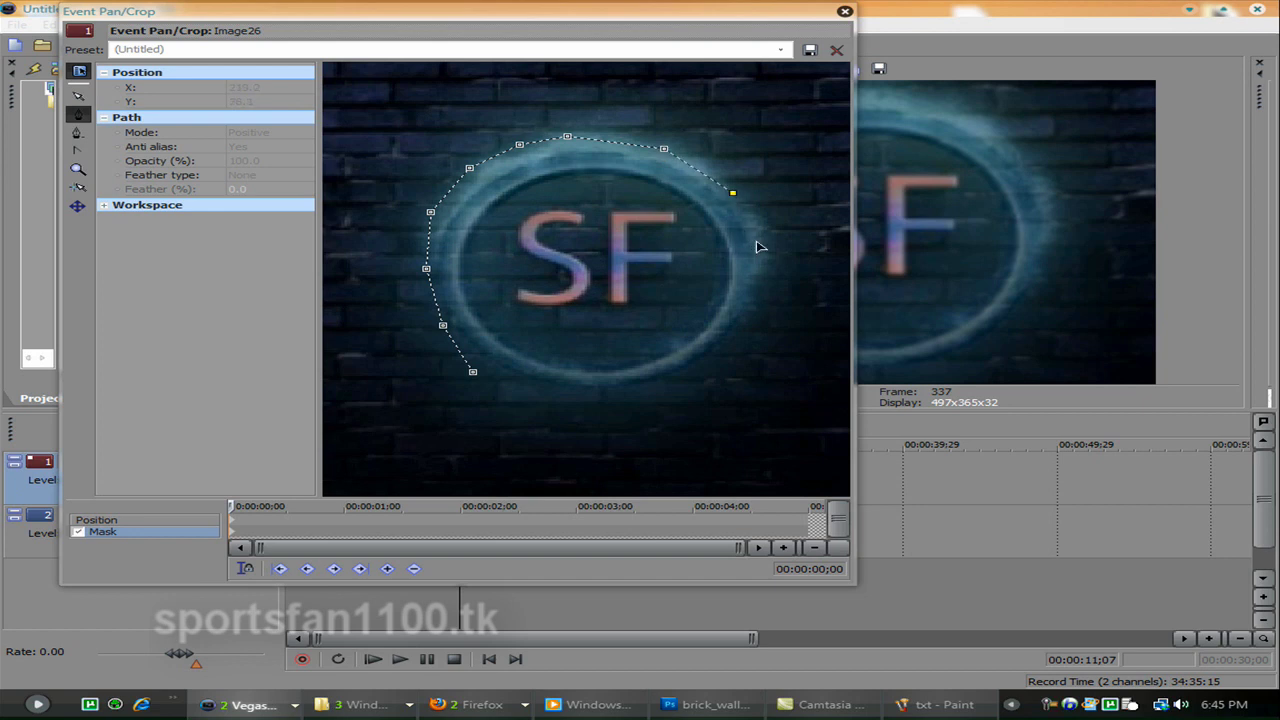
click(737, 334)
click(473, 372)
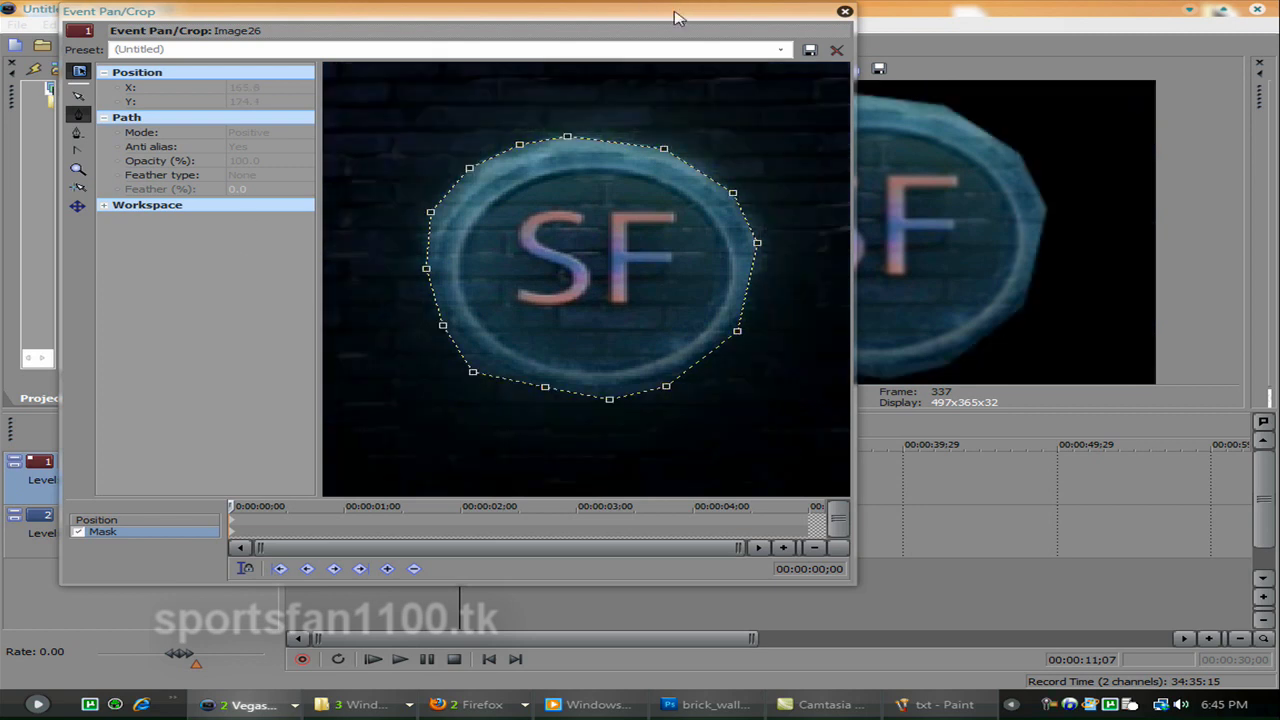
drag(675, 17, 588, 52)
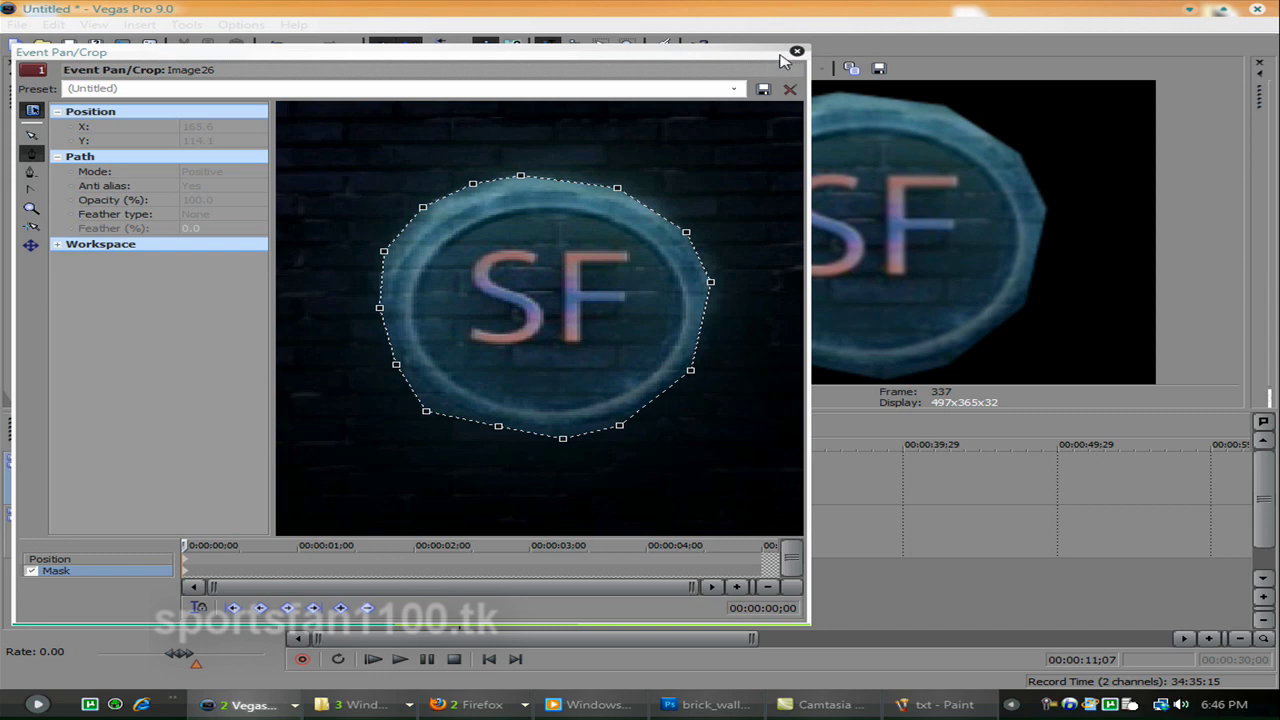
Step: Enlarge the Position crop box so the SF badge shrinks in the frame
click(97, 559)
scroll(443, 457, down, 5)
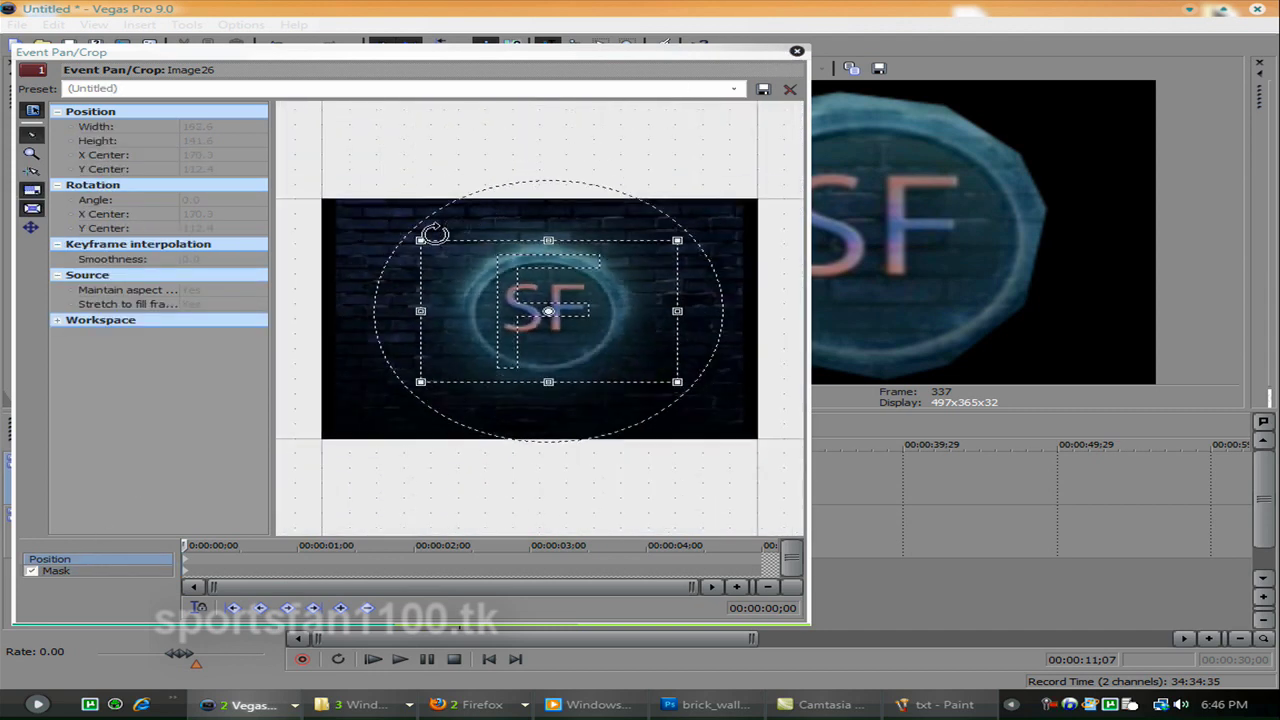
drag(429, 234, 445, 312)
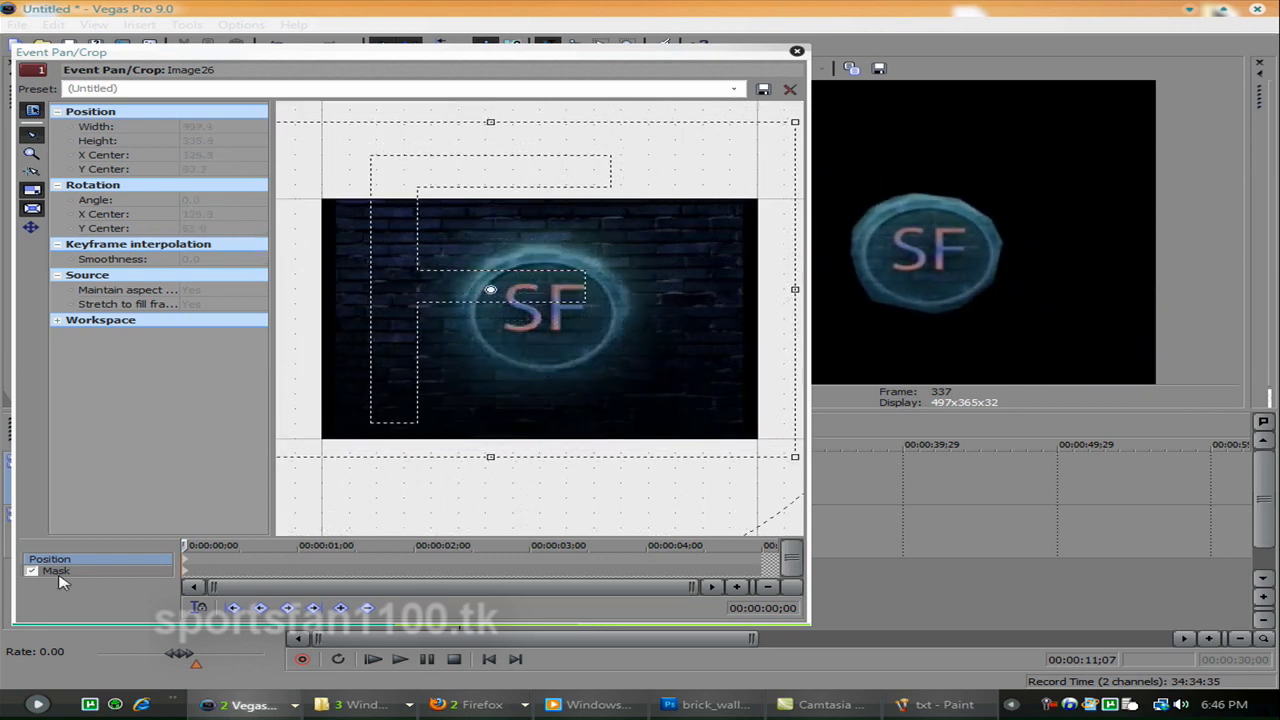
Step: Feather the badge's mask on both sides at 28.2%
click(57, 573)
click(206, 172)
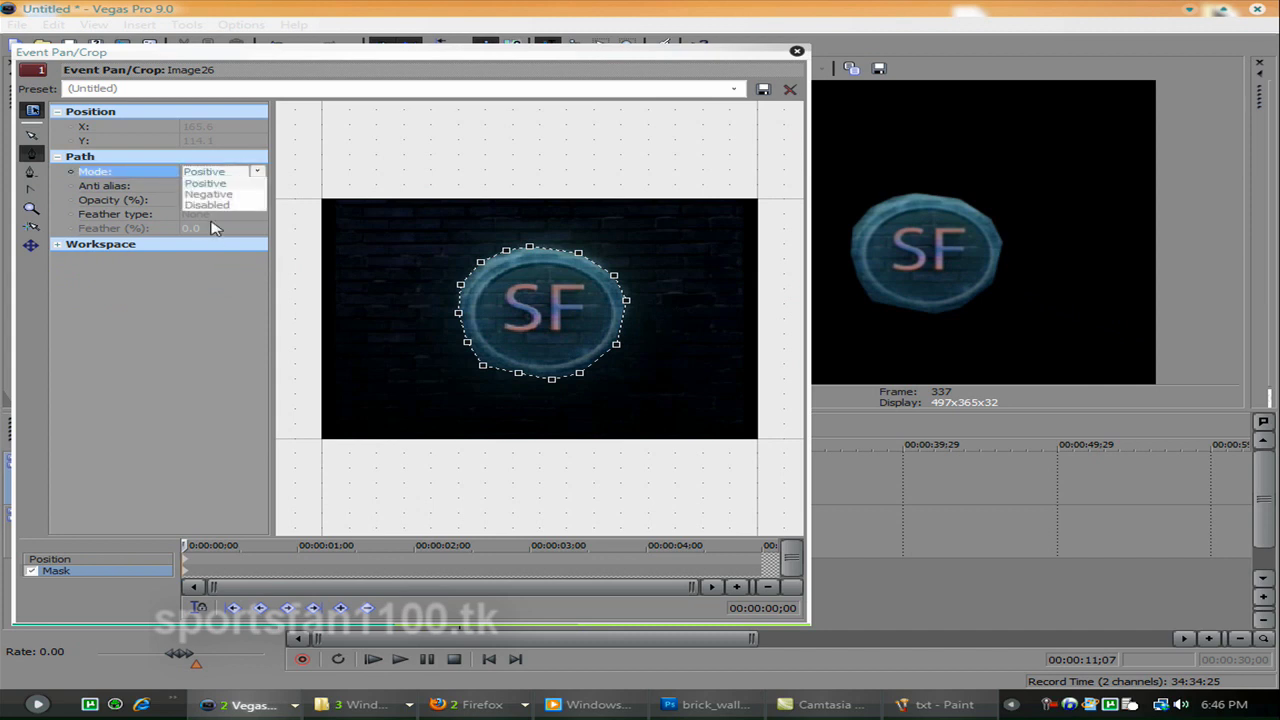
click(213, 217)
click(199, 247)
click(217, 228)
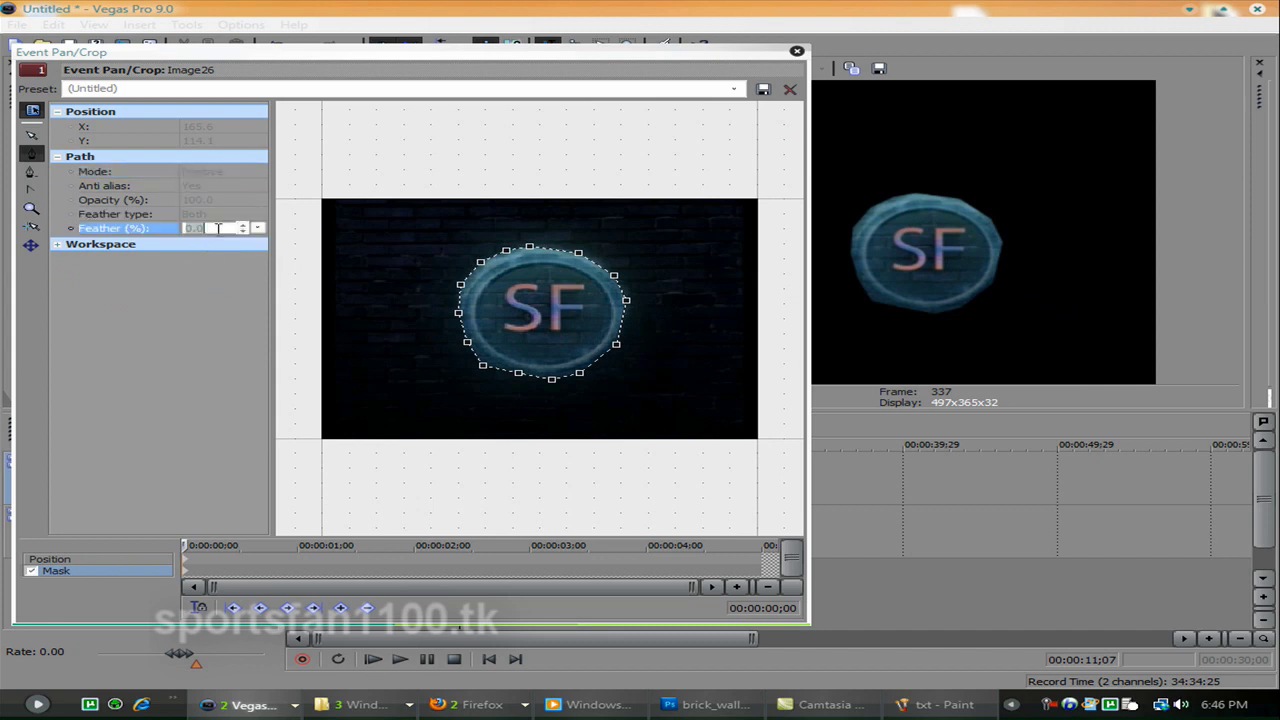
click(258, 229)
drag(200, 252, 228, 255)
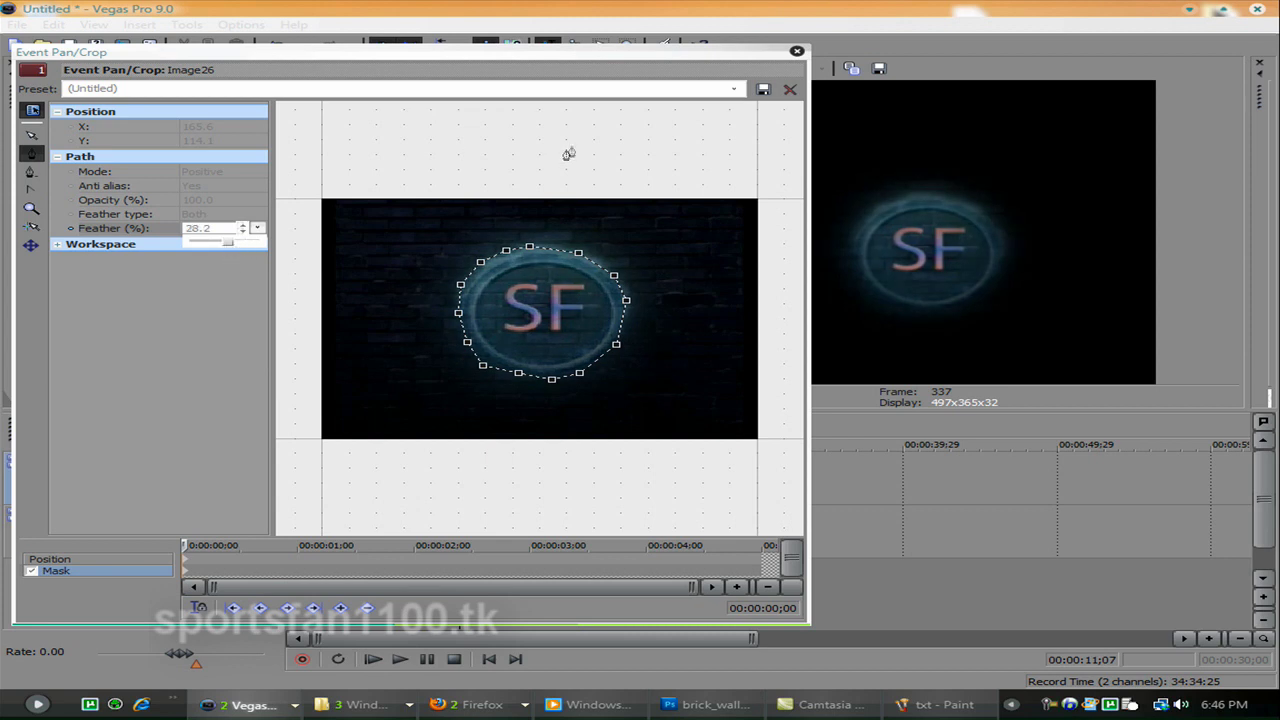
Step: Move the SF badge into the bottom-right corner of the frame
click(110, 558)
drag(480, 380, 380, 345)
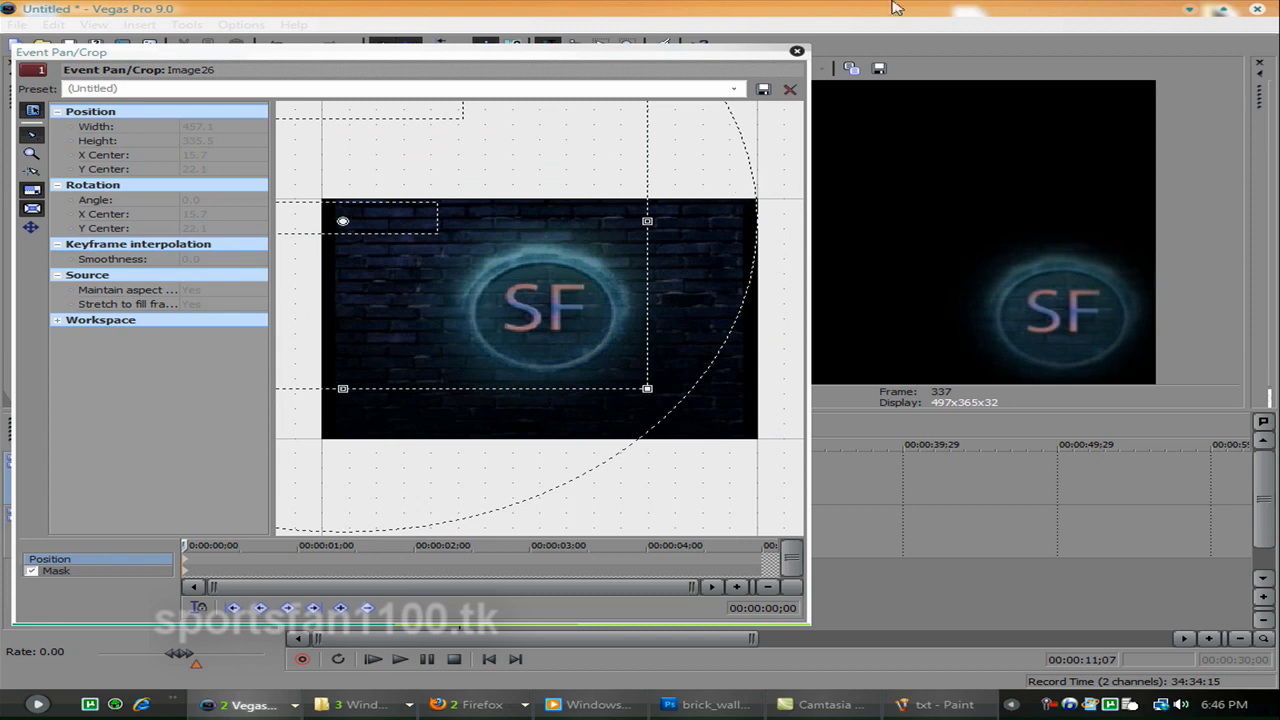
click(797, 52)
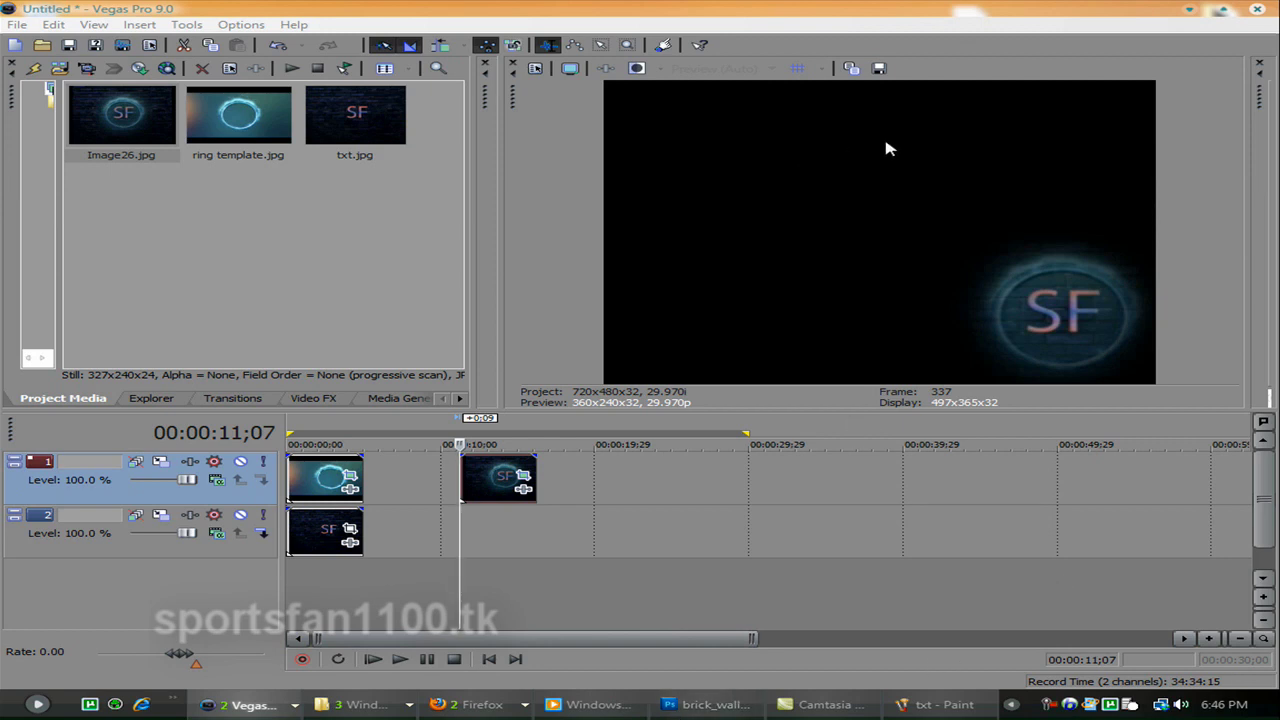
click(1050, 706)
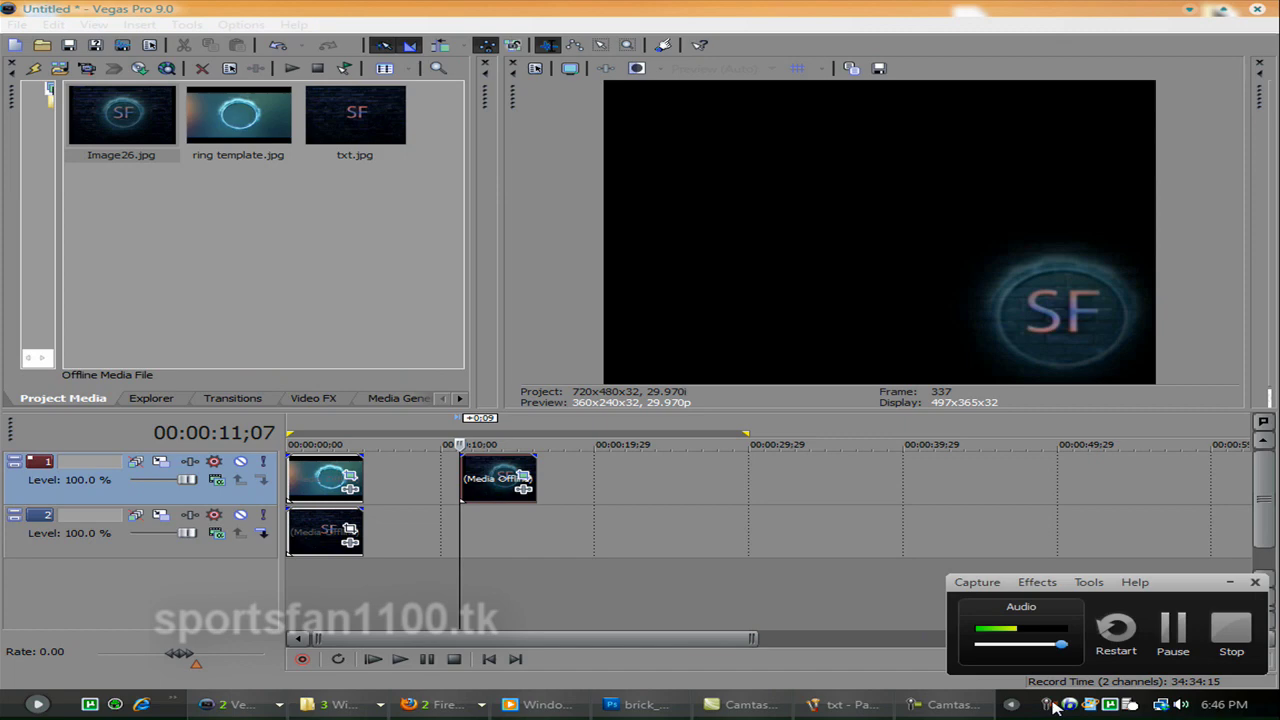